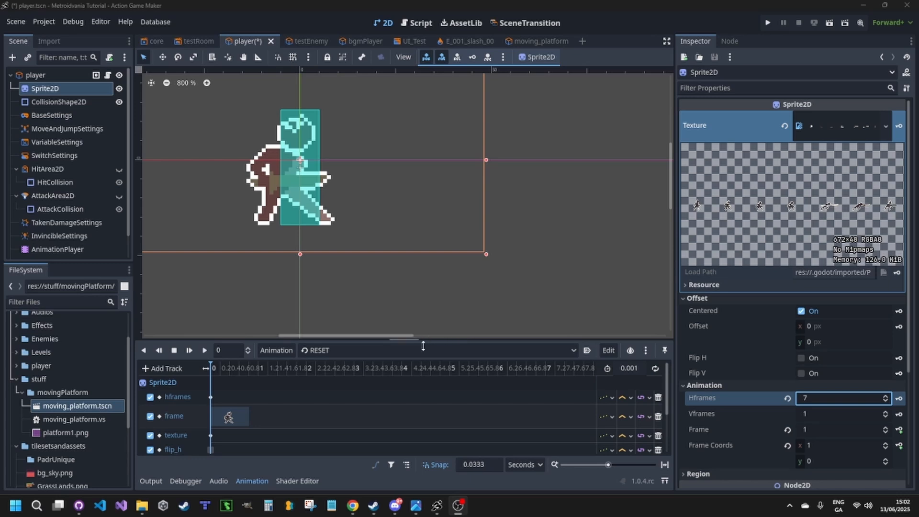
Step: Load the thrustAttack animation, play it through, and enlarge the timeline scale
left_click(397, 354)
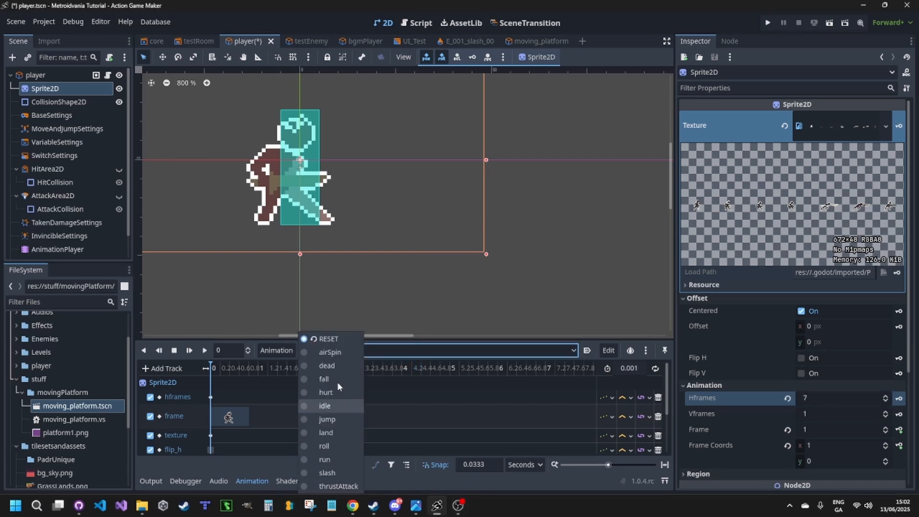
left_click(320, 484)
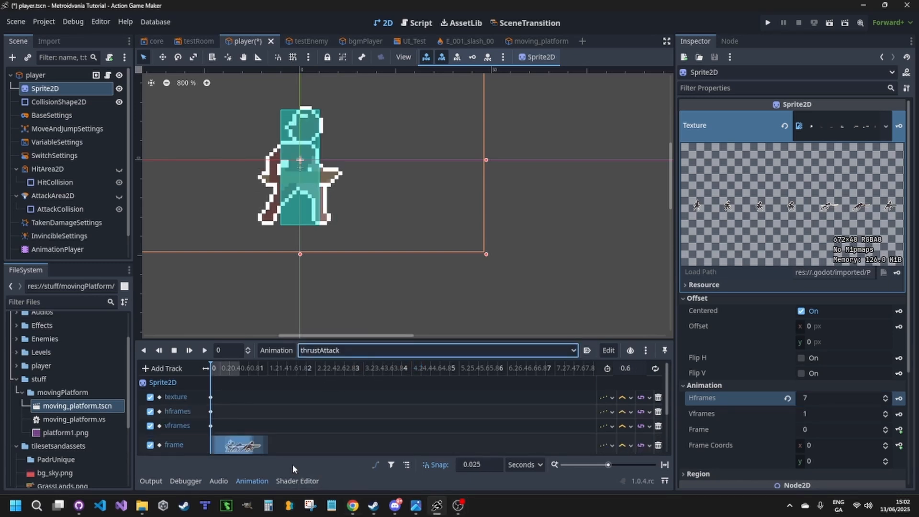
left_click(199, 355)
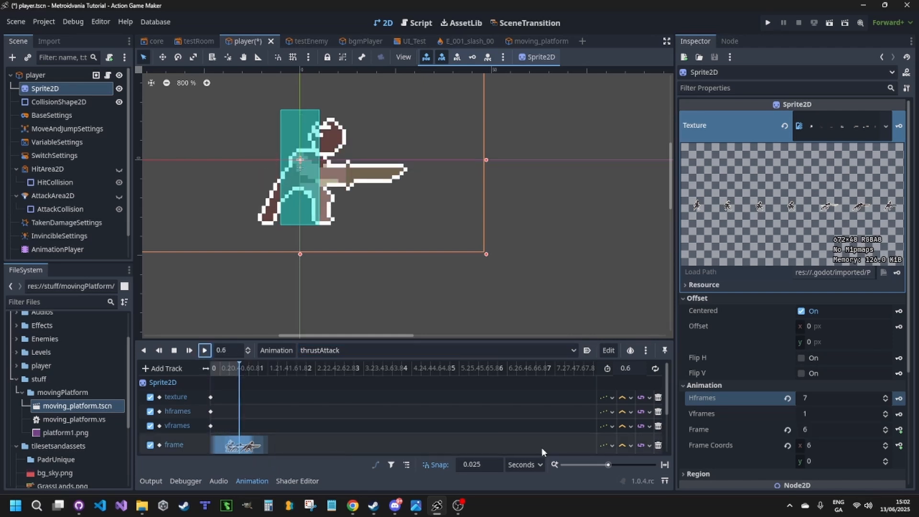
left_click(616, 464)
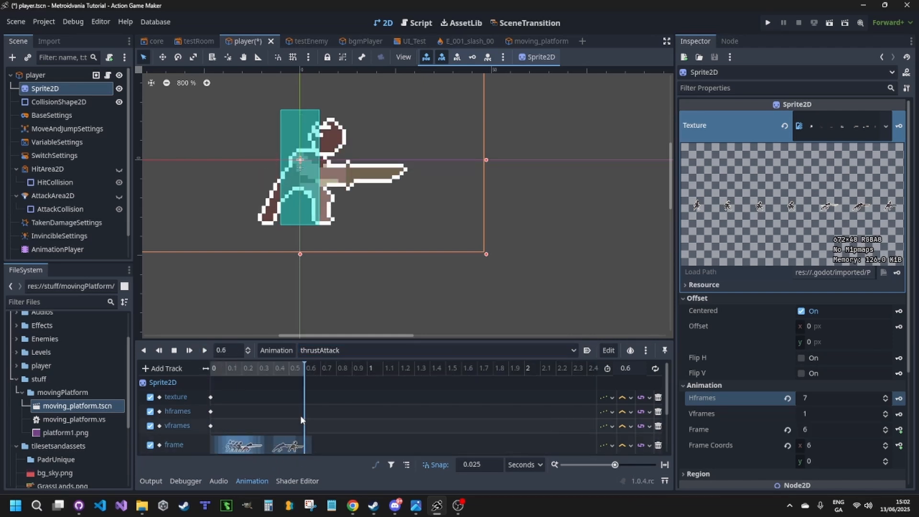
Step: Switch to the slash animation and play it to preview the sword swing
left_click(326, 351)
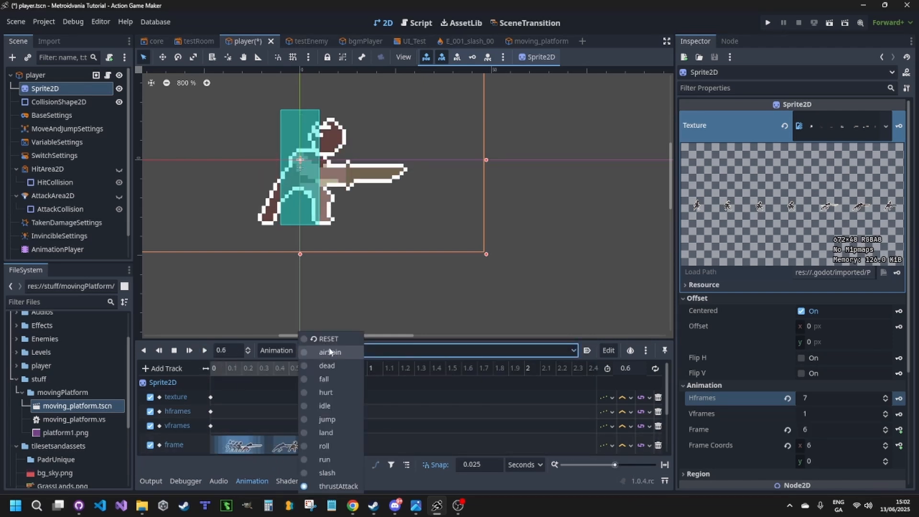
left_click(326, 472)
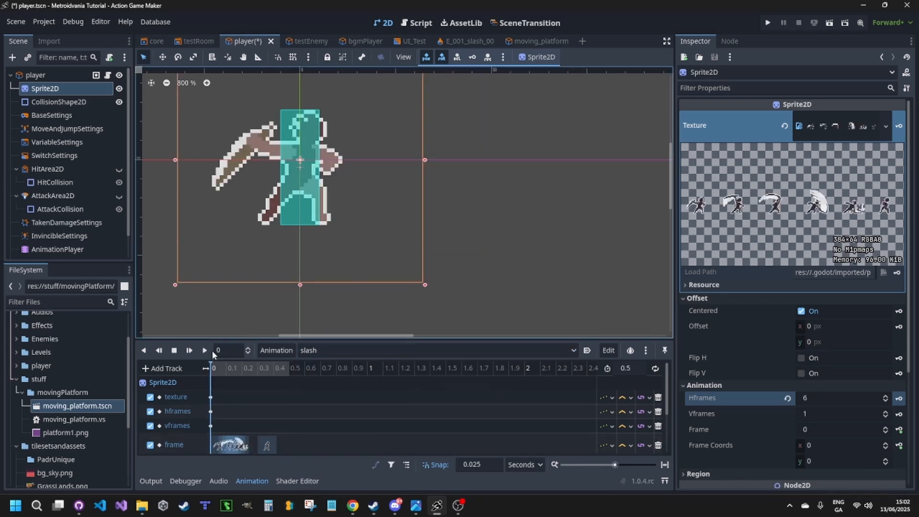
left_click(205, 350)
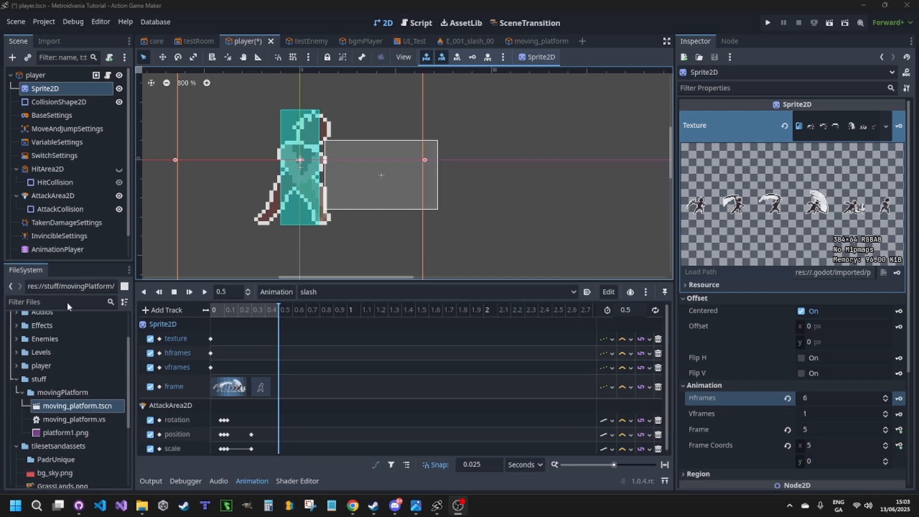
Step: Review the properties of the player's AttackArea2D and HitArea2D nodes and their AttackCollision and HitCollision shapes
left_click(46, 195)
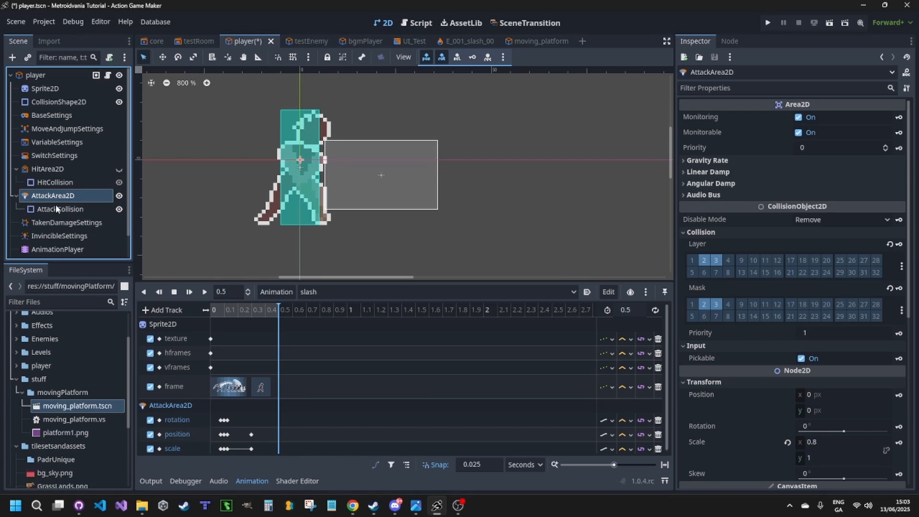
left_click(56, 209)
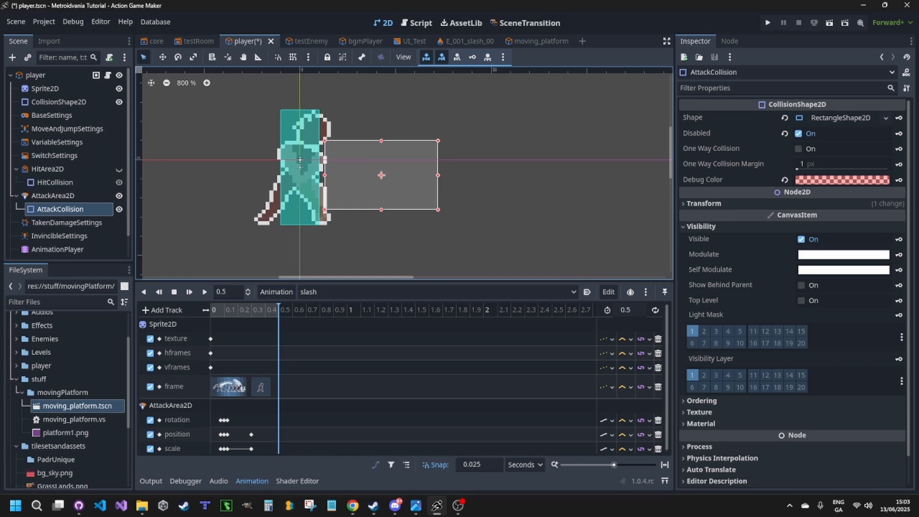
left_click(78, 170)
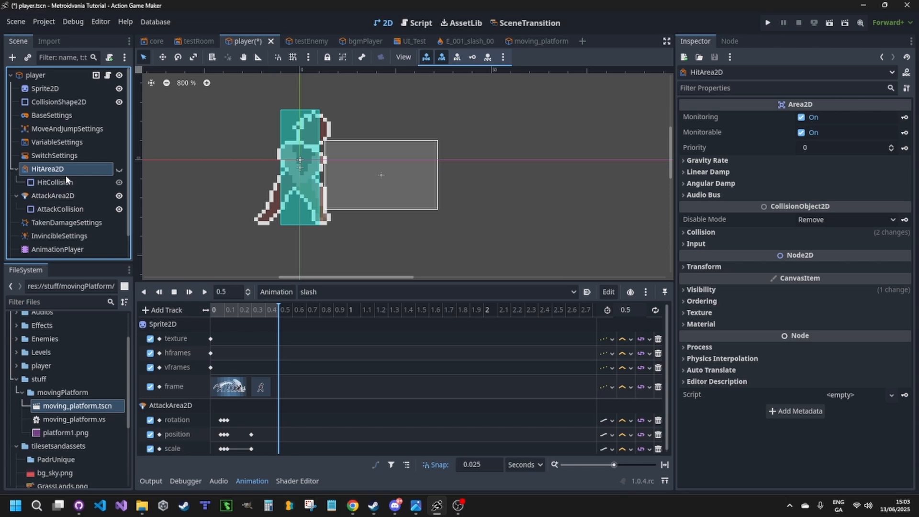
left_click(63, 182)
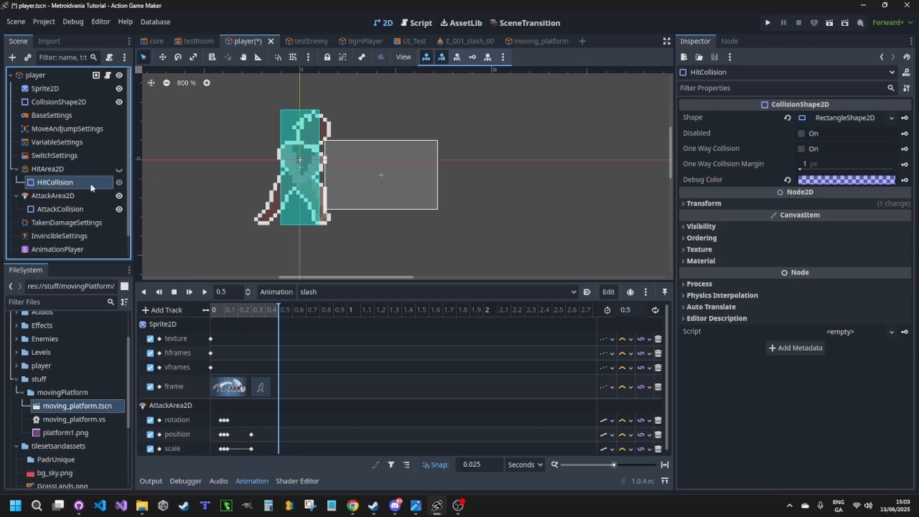
left_click(65, 206)
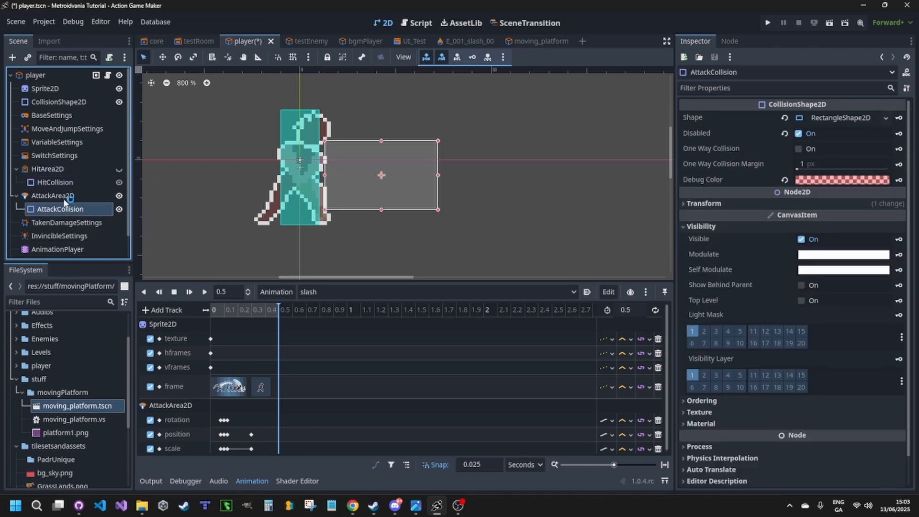
left_click(66, 197)
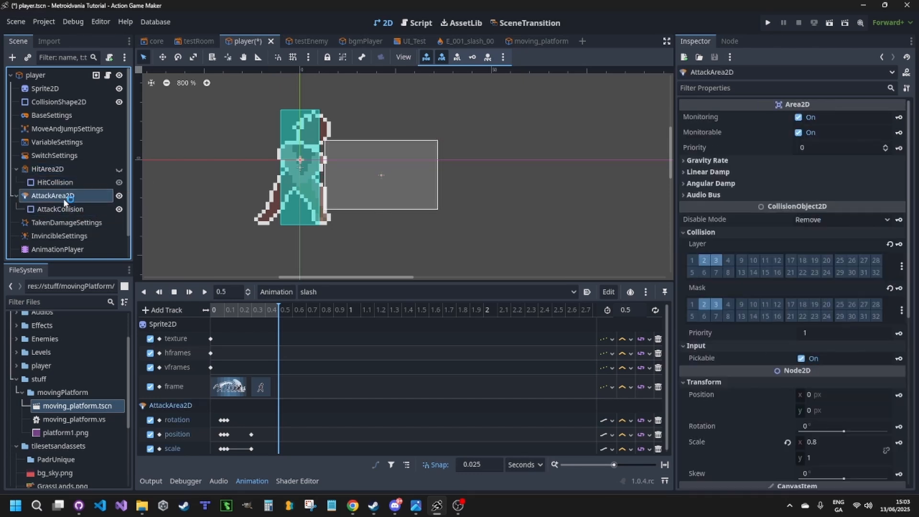
left_click(76, 169)
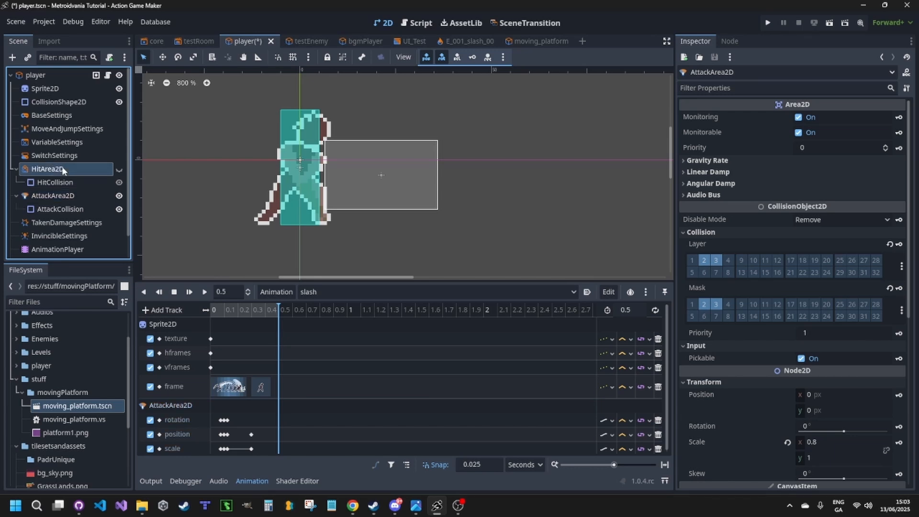
left_click(82, 181)
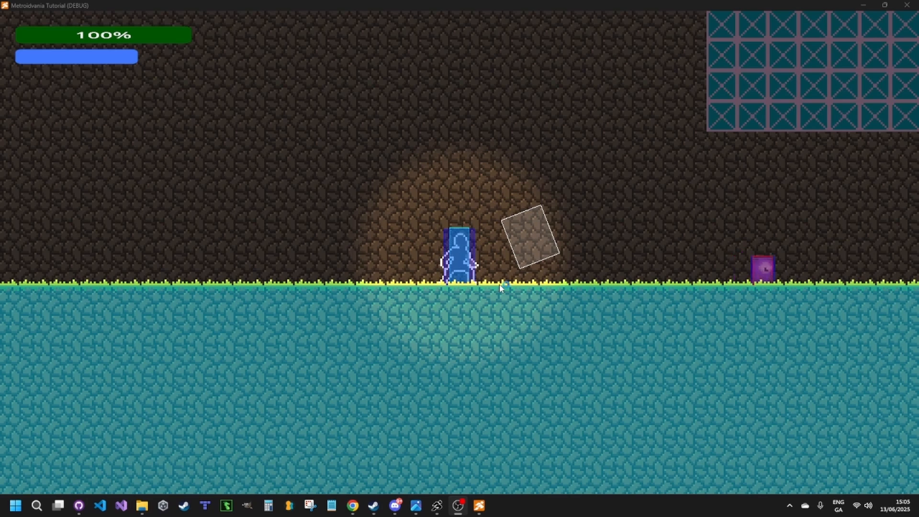
Step: Perform several slash attacks in the running game to observe how the attack collision box moves
left_click(587, 265)
left_click(587, 264)
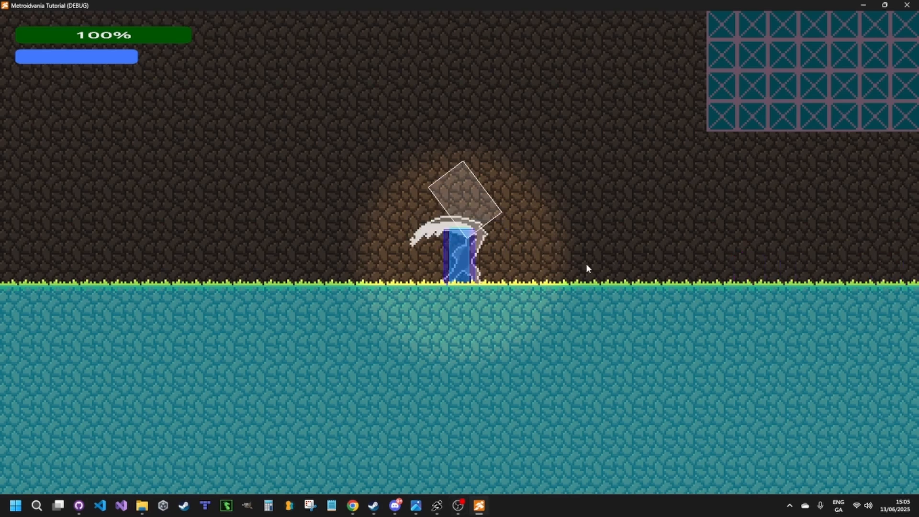
left_click(521, 275)
left_click(506, 272)
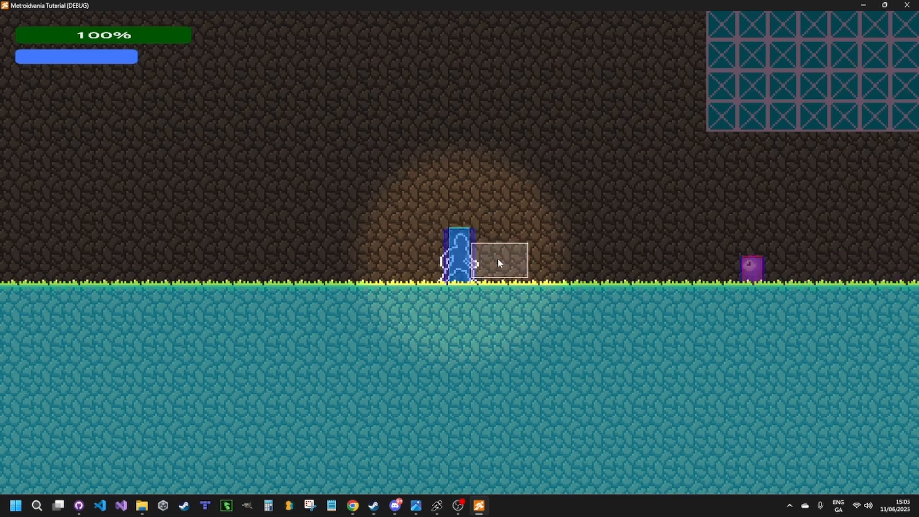
left_click(498, 259)
Step: Move the player right and left near the purple enemy, attack repeatedly, and stop the test game
key("d")
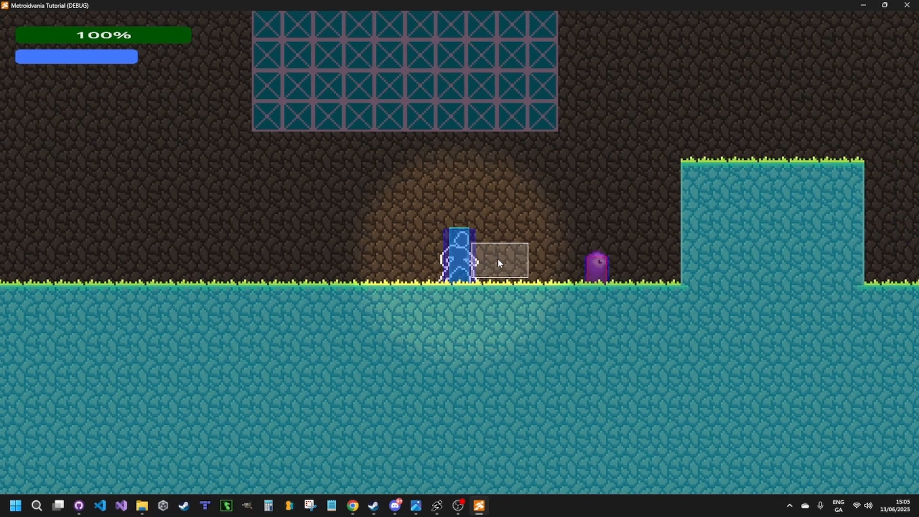
key("a")
left_click(498, 258)
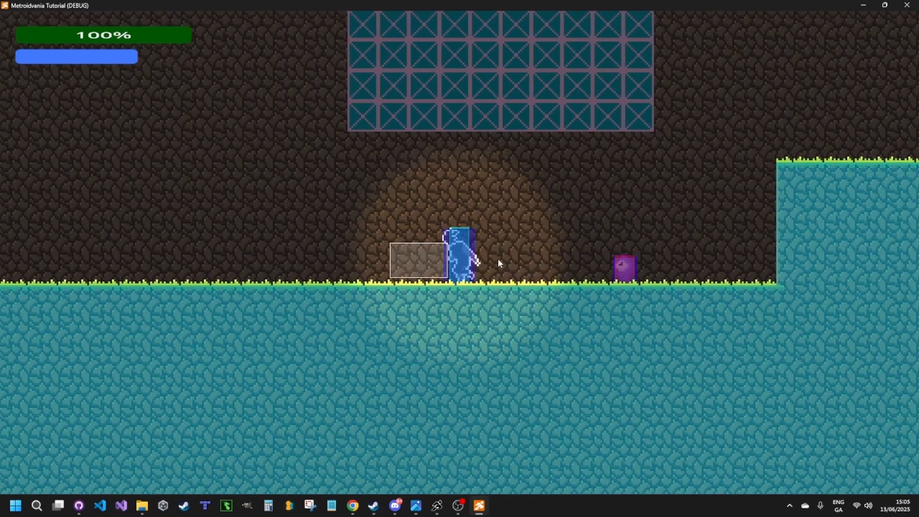
key("d")
left_click(498, 259)
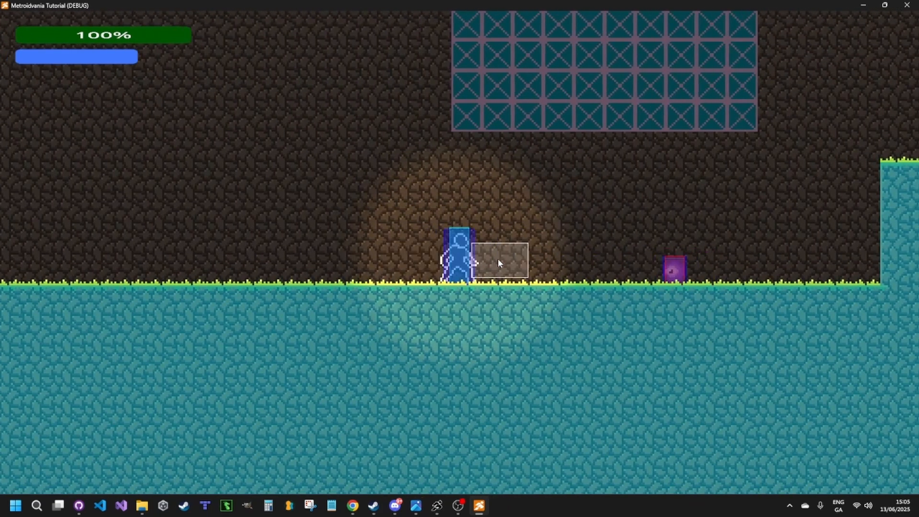
left_click(498, 259)
left_click(498, 258)
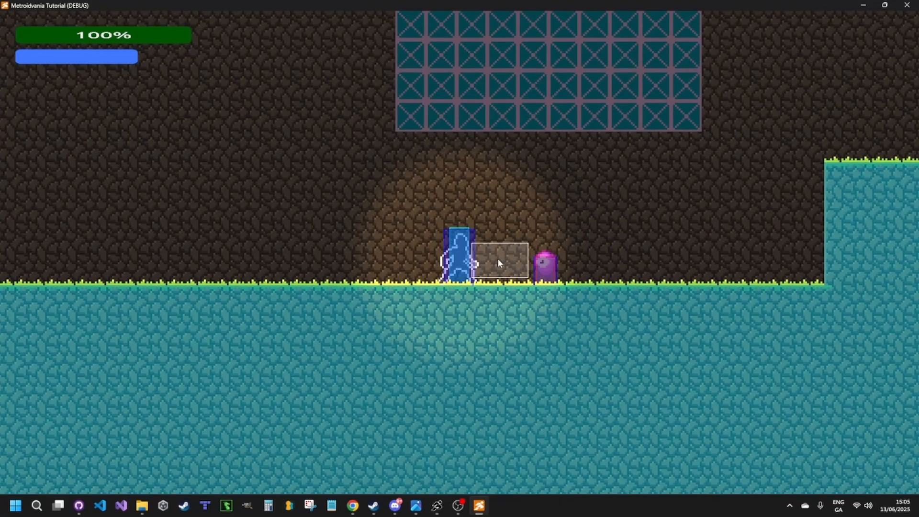
left_click(498, 258)
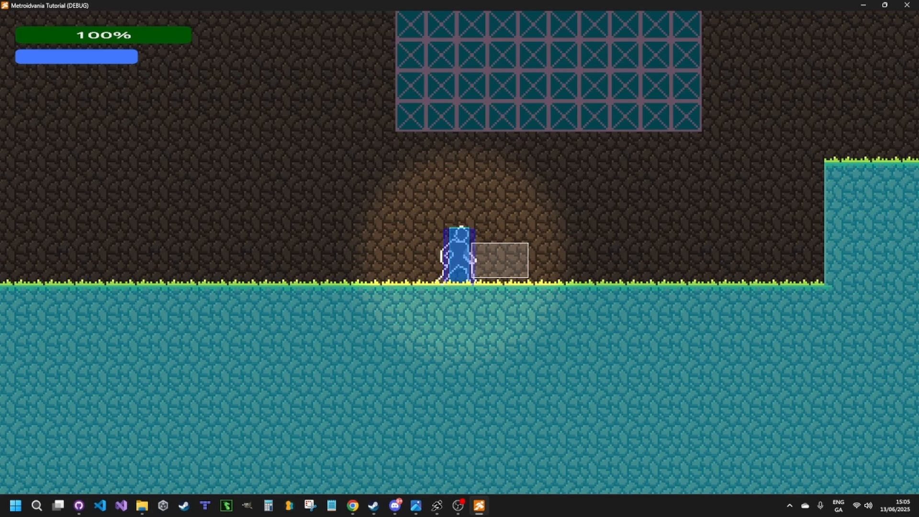
key("F8")
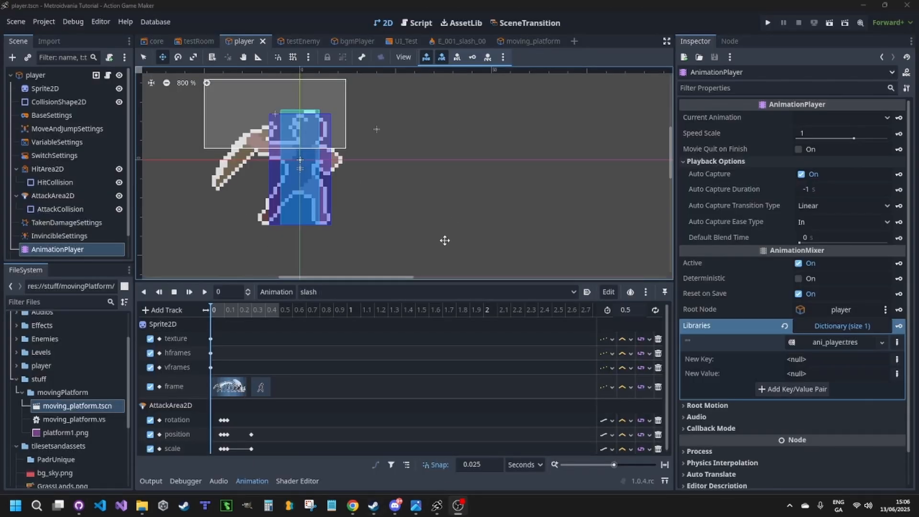
Step: Replay the slash animation several times in the editor to observe the attack area's movement
left_click(203, 293)
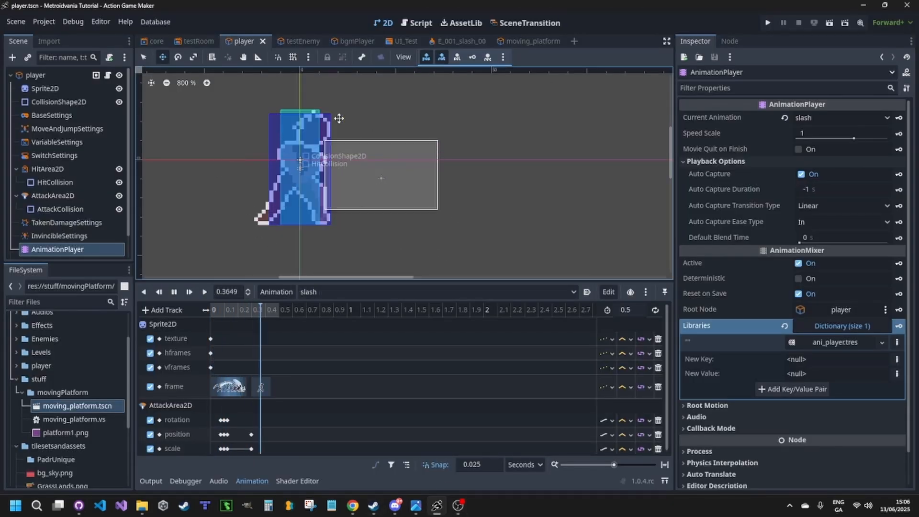
left_click(203, 292)
left_click(203, 293)
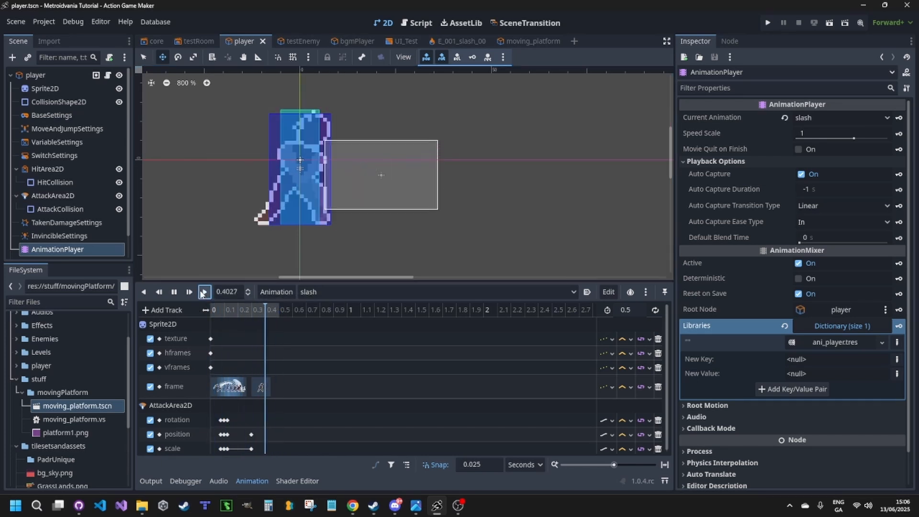
left_click(203, 293)
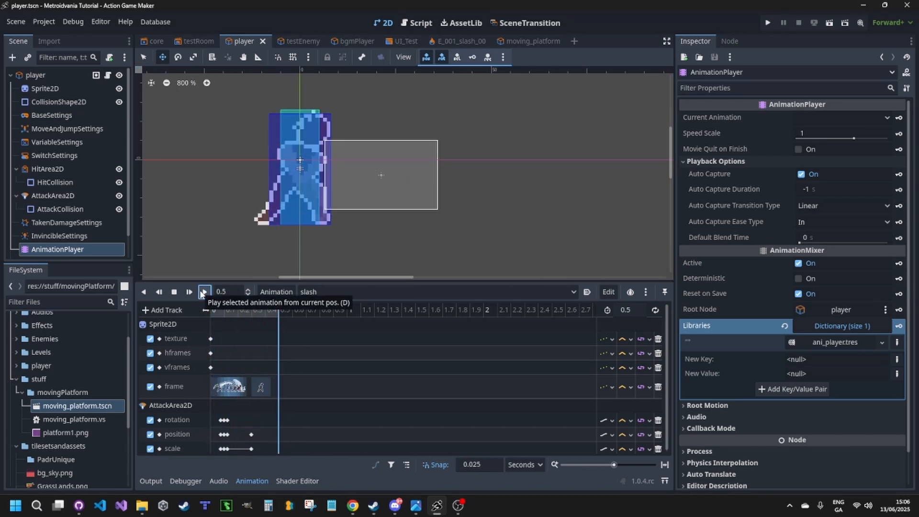
left_click(203, 292)
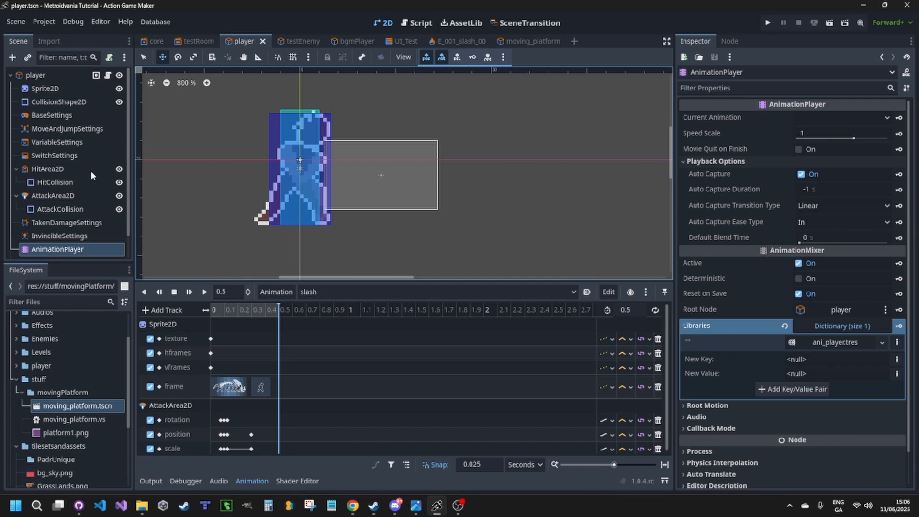
Step: Select Sprite2D and AttackArea2D in turn to review the nodes animated by the slash animation
left_click(48, 88)
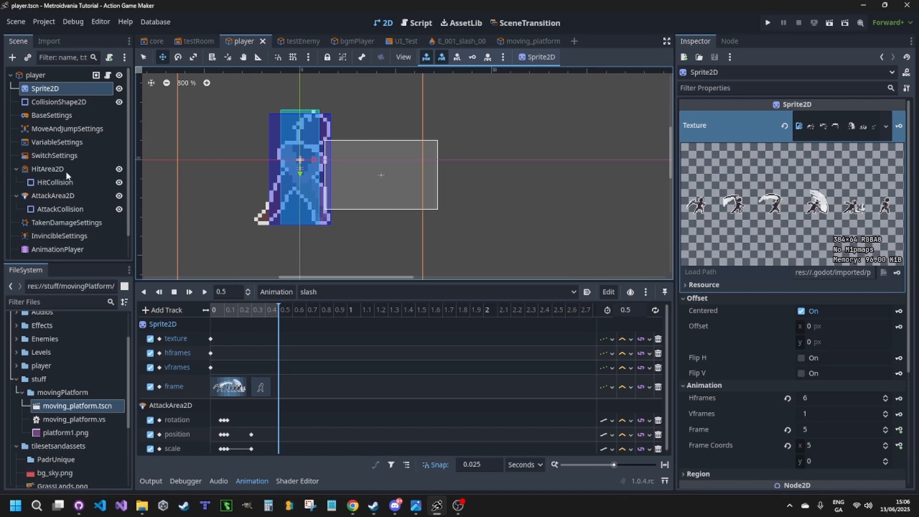
left_click(69, 195)
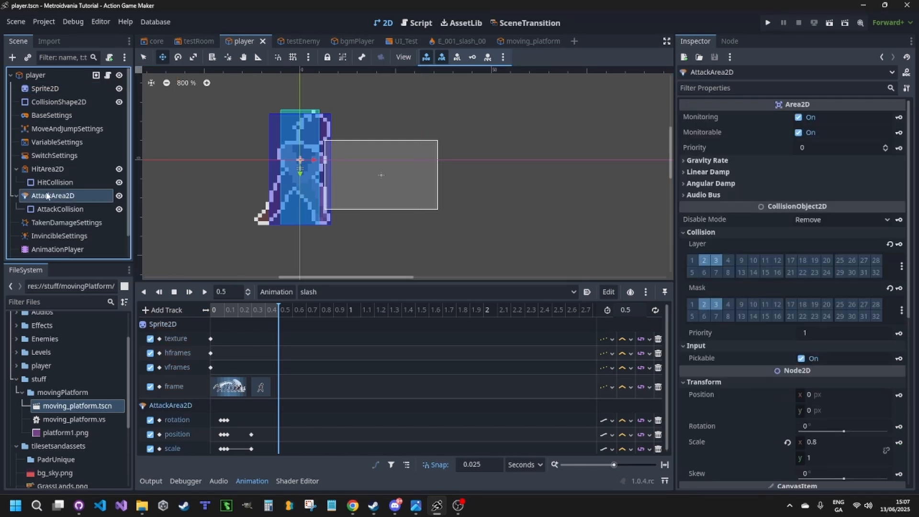
left_click(185, 411)
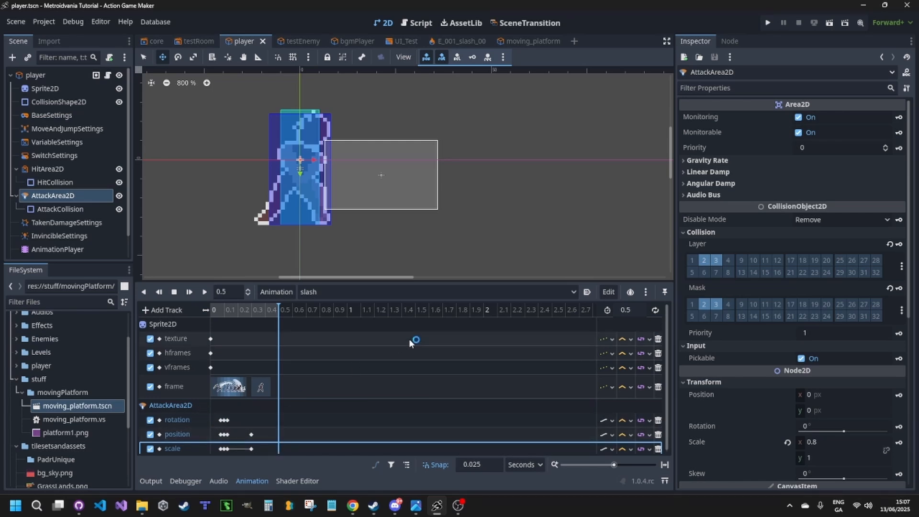
Step: Enlarge the slash timeline, inspect AttackArea2D's first rotation key at 0.075 s, and return the playhead to 0
left_click(625, 462)
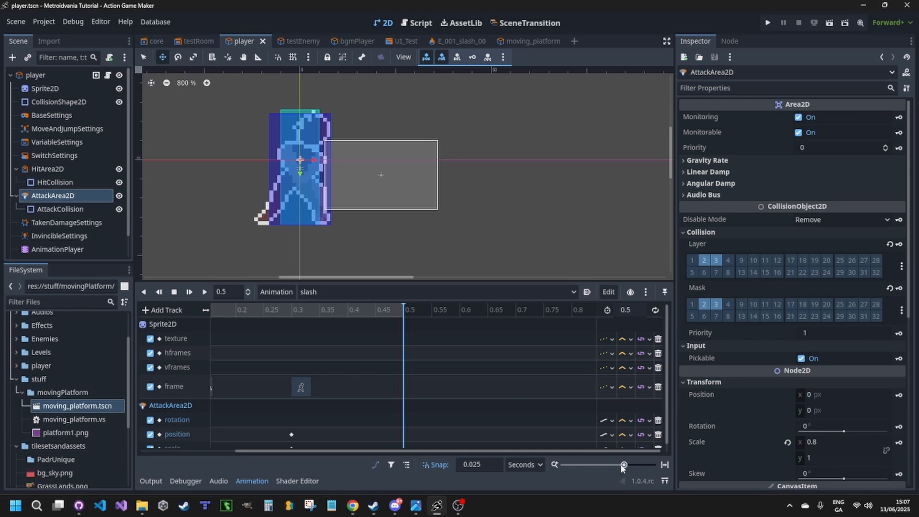
left_click_drag(623, 465, 617, 465)
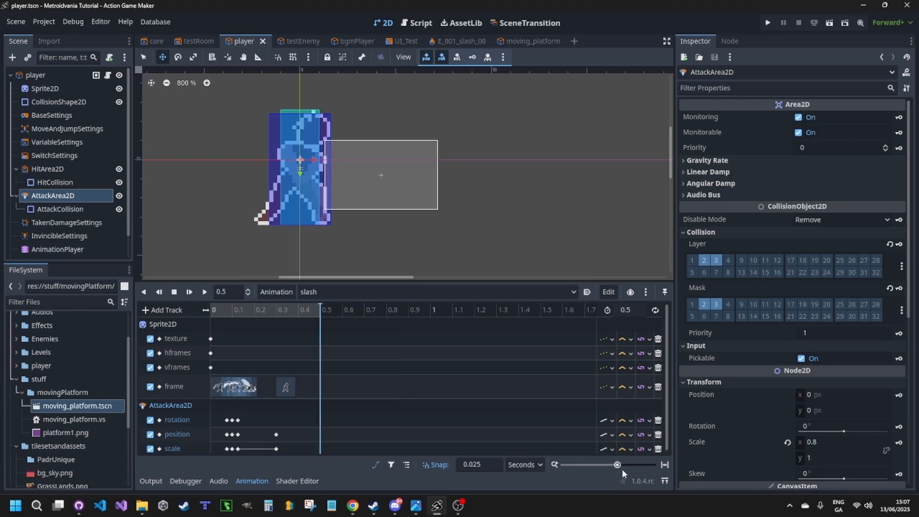
left_click(622, 464)
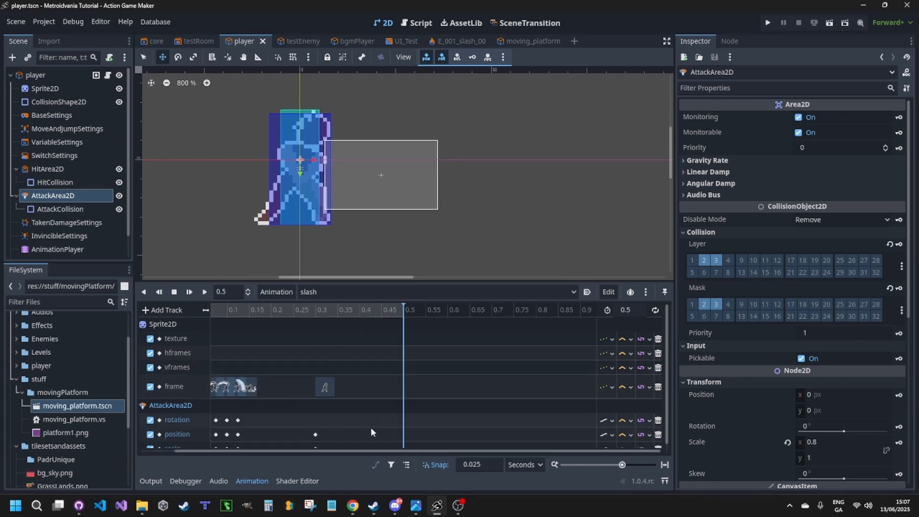
left_click_drag(377, 452, 311, 450)
scroll(207, 427, "down", 2)
left_click(244, 412)
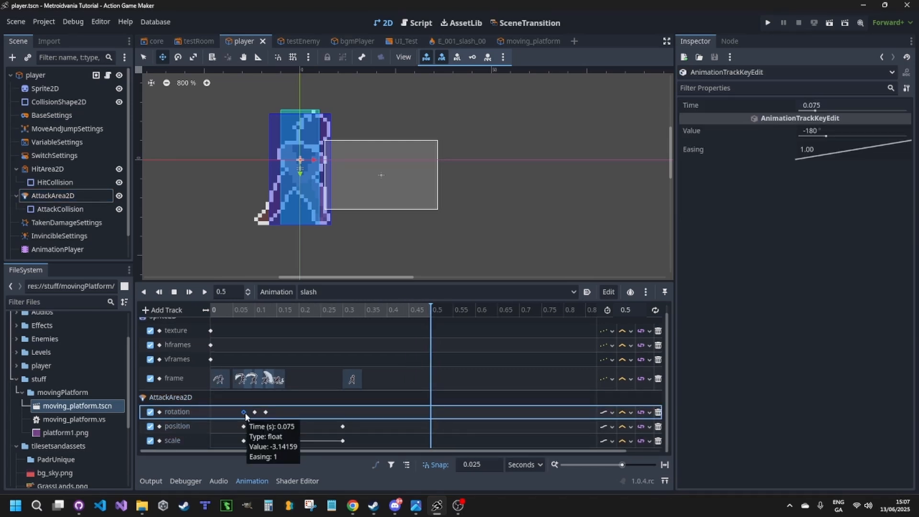
left_click(248, 310)
left_click(212, 311)
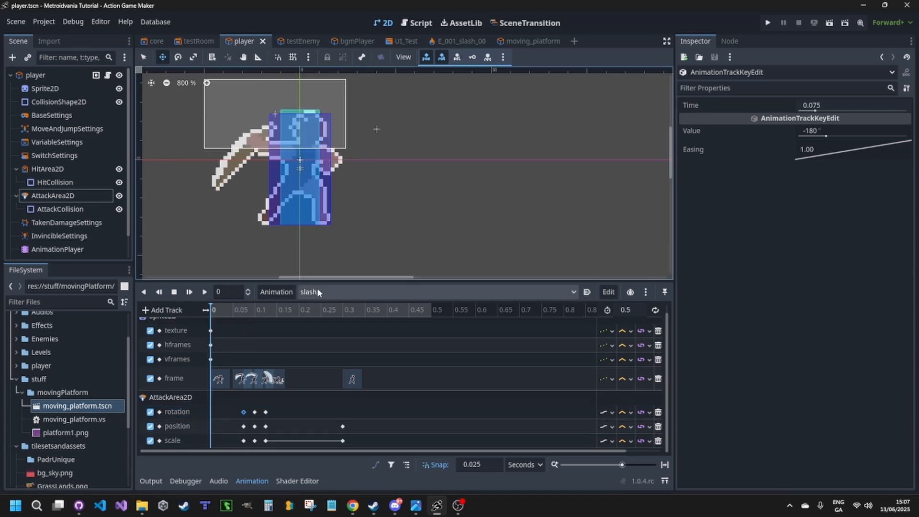
Step: Inspect AttackArea2D's position, rotation and scale in the slash animation at 0.075, 0.1, 0.125 and 0.3 s, and replay the animation
left_click(233, 317)
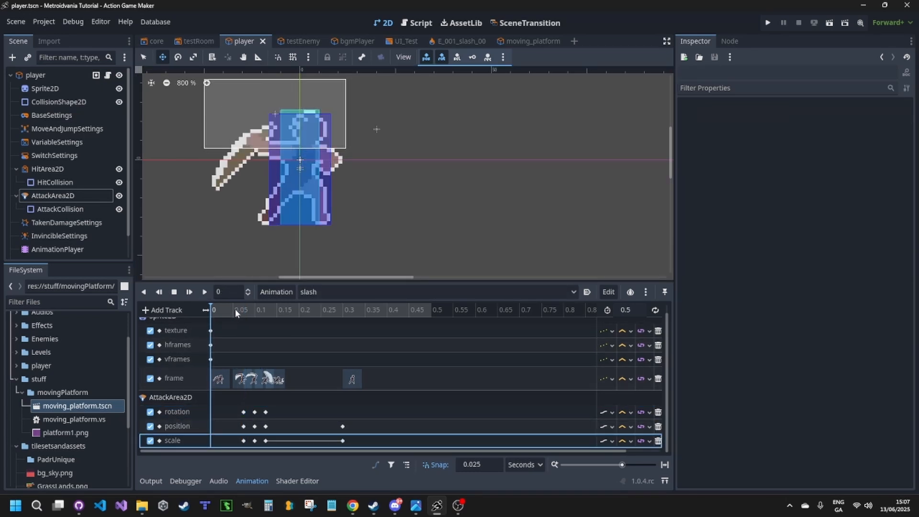
left_click(244, 310)
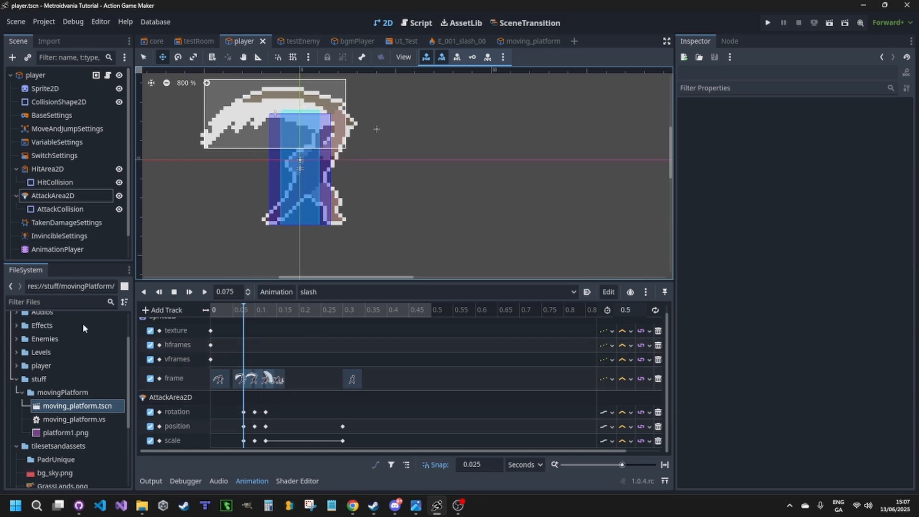
left_click(82, 194)
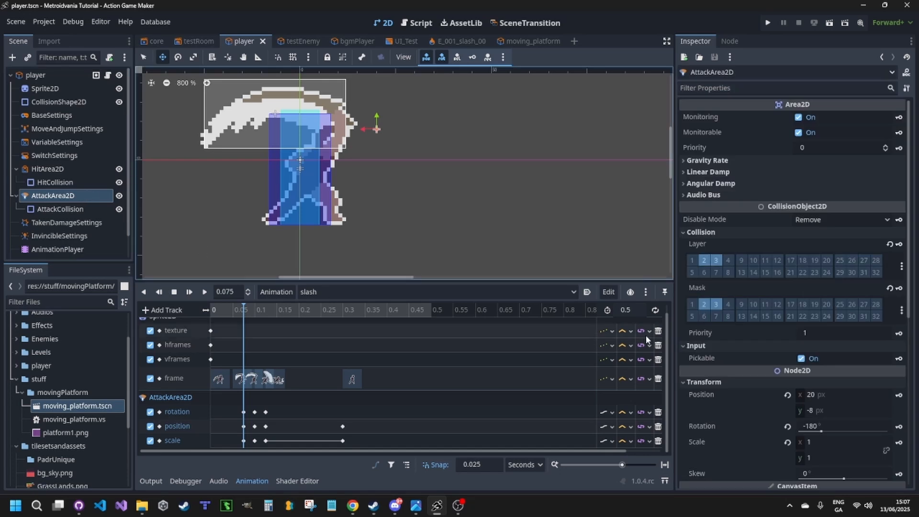
scroll(762, 386, "down", 3)
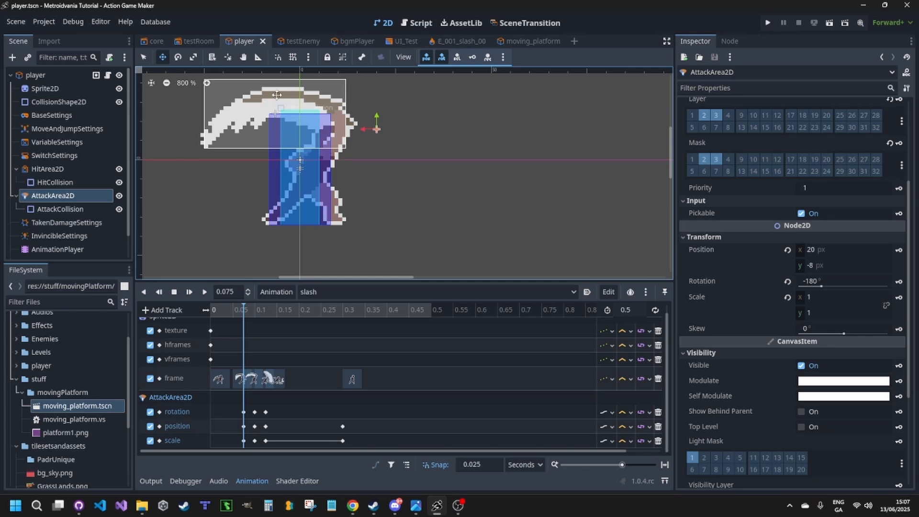
left_click(260, 313)
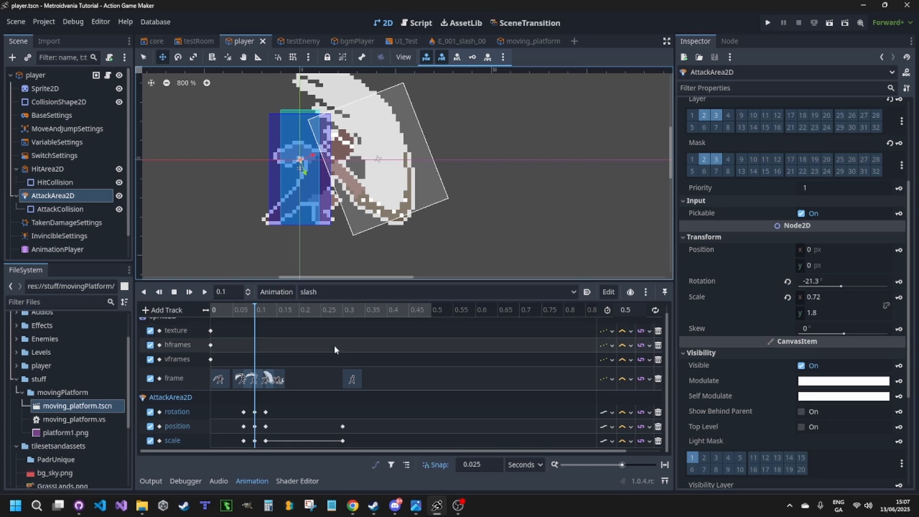
left_click(262, 310)
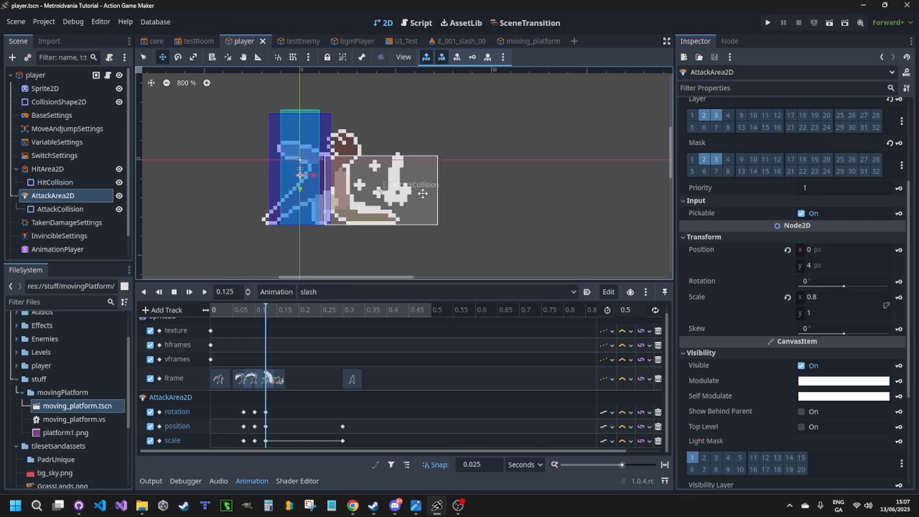
left_click(343, 441)
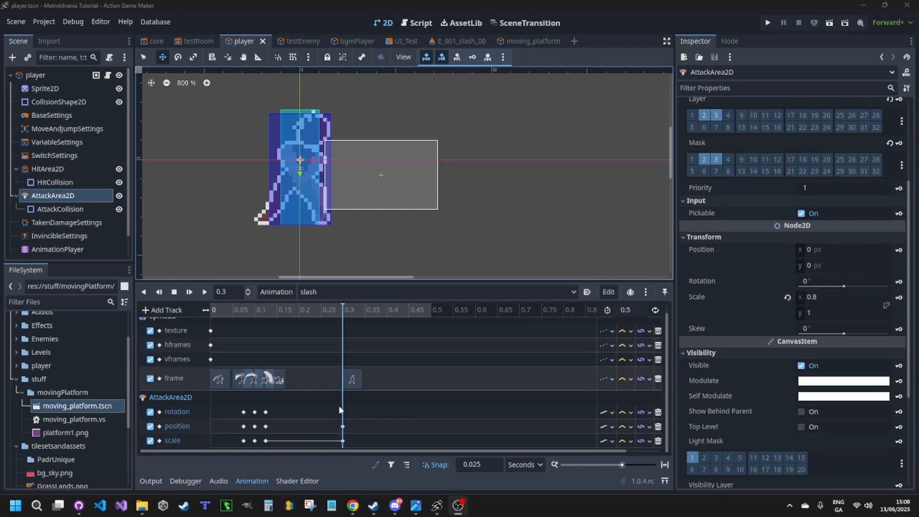
left_click(204, 292)
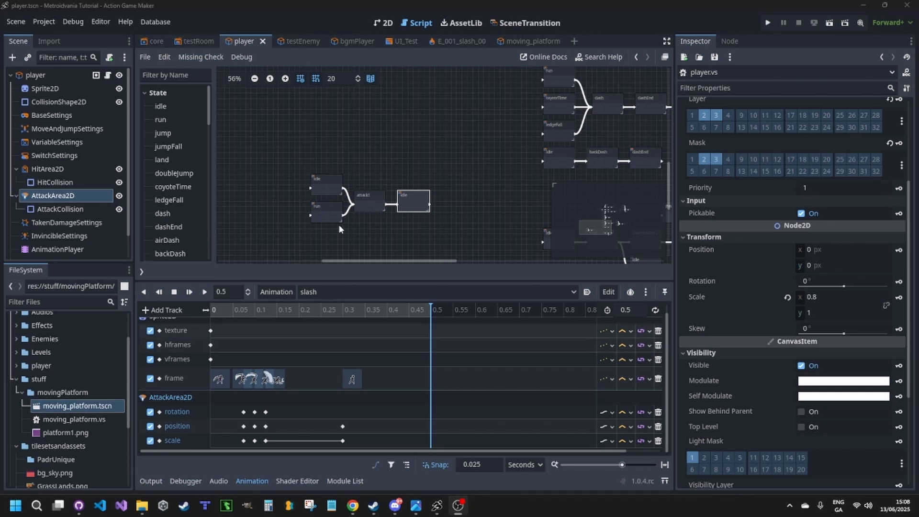
Step: Examine the idle and run states leading into attack1 in the player's visual script
scroll(371, 231, "up", 4)
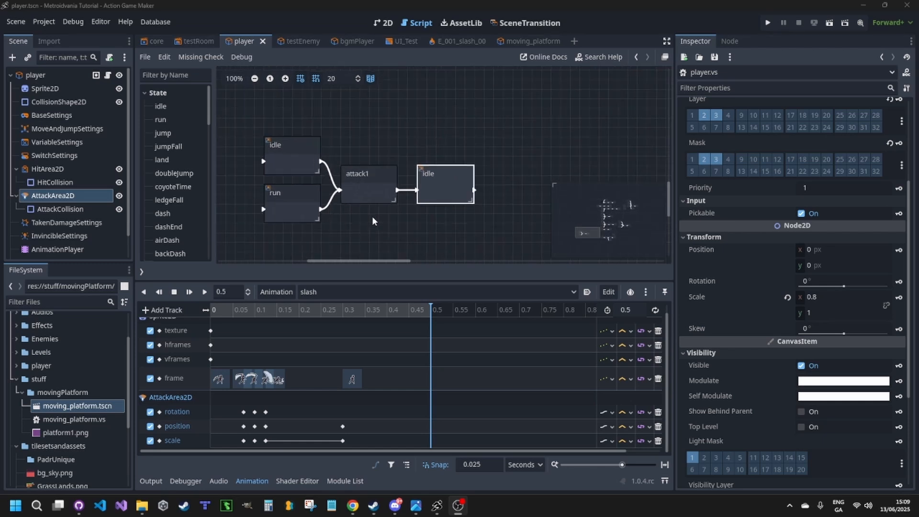
left_click(298, 138)
left_click(295, 204)
left_click(294, 136)
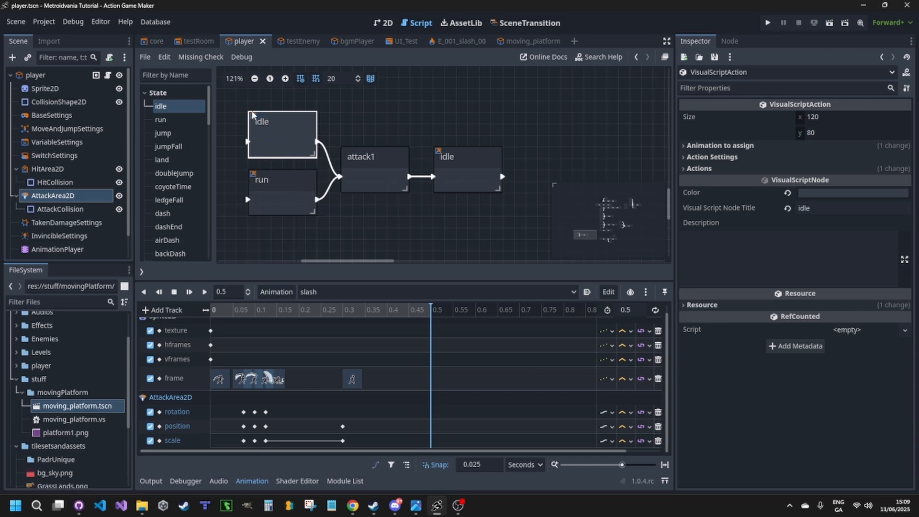
middle_click_drag(389, 175, 436, 207)
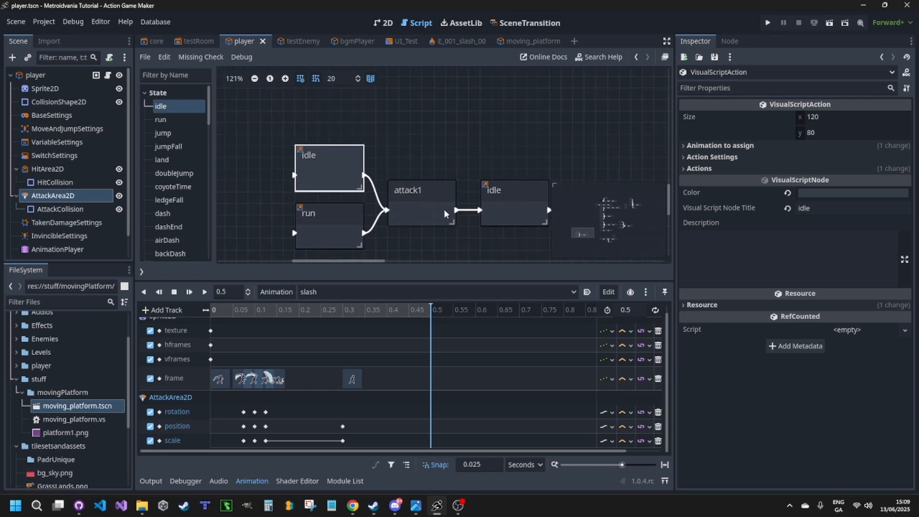
right_click(332, 181)
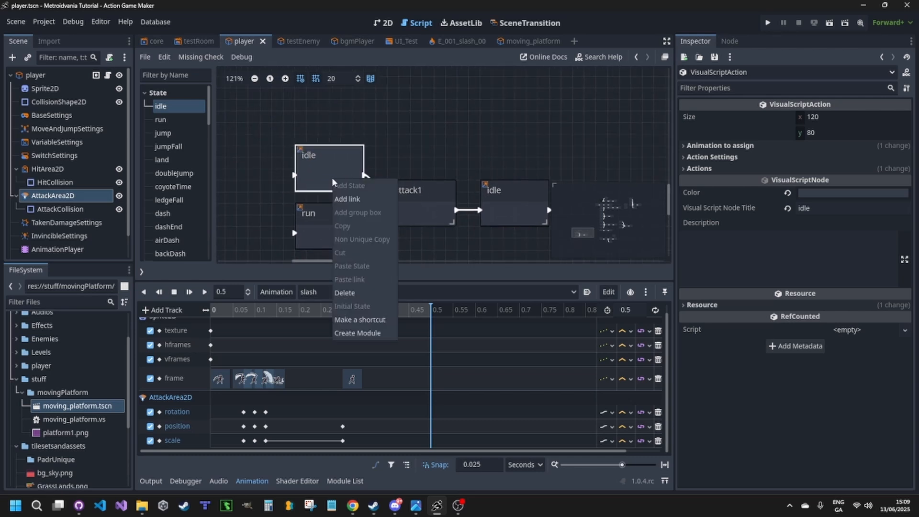
left_click(364, 319)
key("Delete")
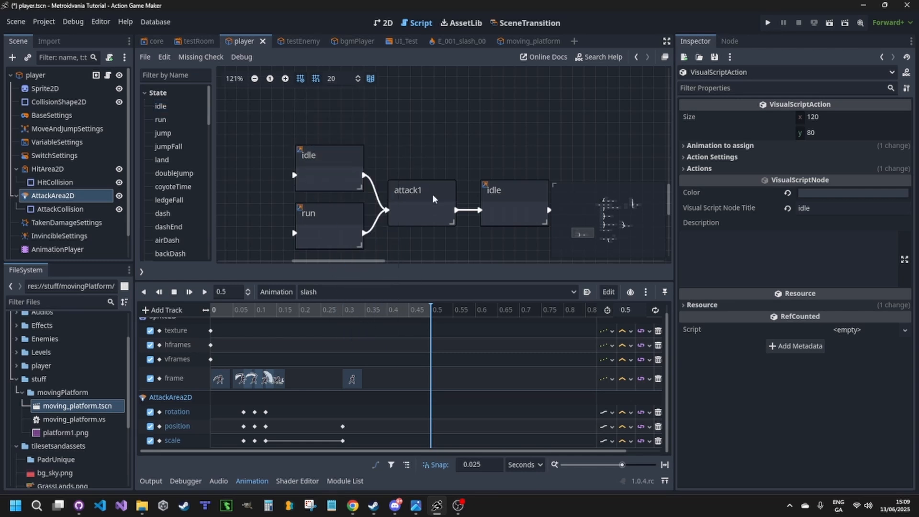
Step: Make a shortcut of the idle state that leads into attack1 and place it above the existing attack states
middle_click_drag(428, 171, 369, 186)
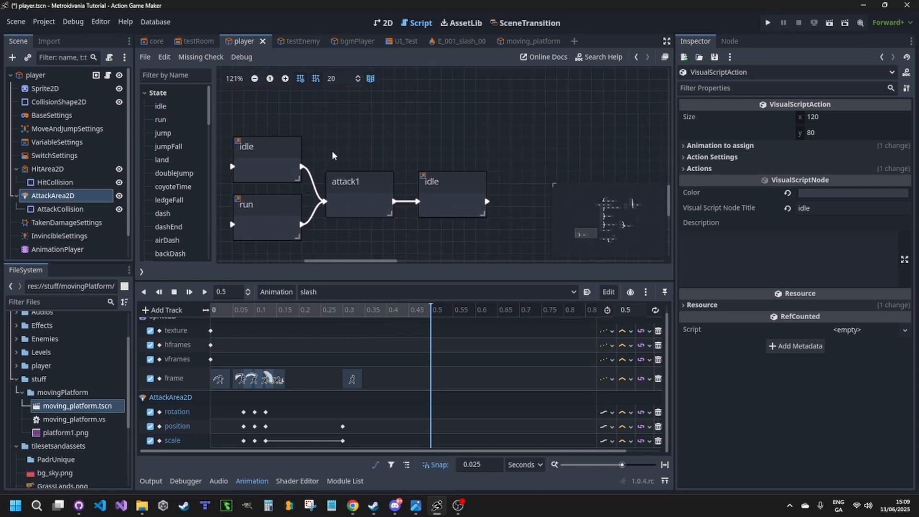
middle_click_drag(343, 125, 355, 184)
right_click(286, 210)
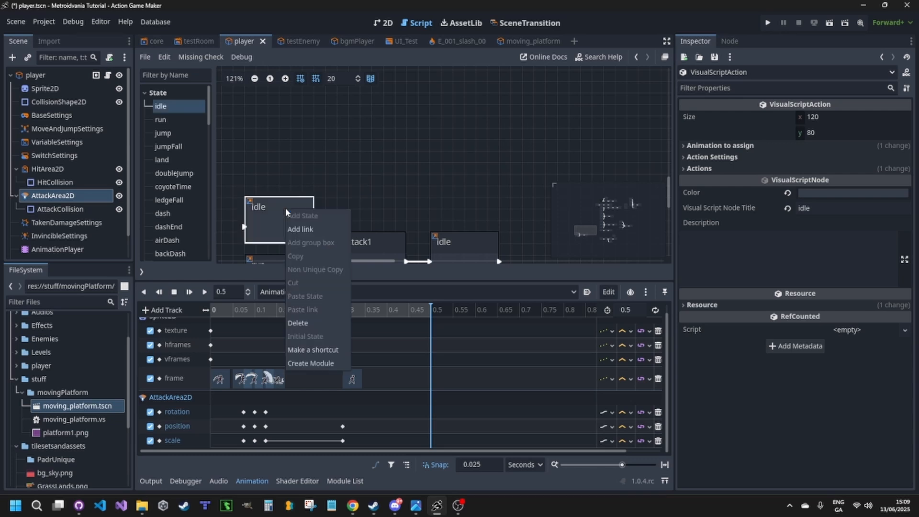
left_click(322, 349)
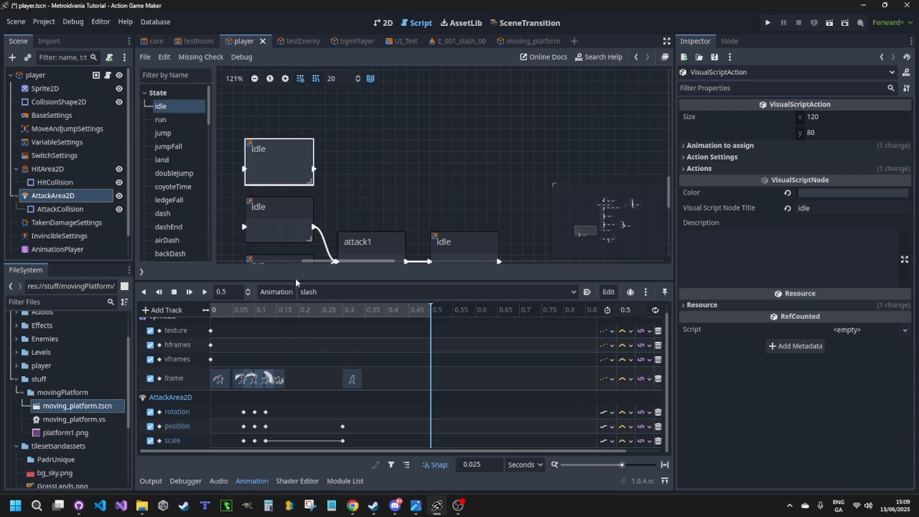
left_click_drag(292, 159, 293, 88)
middle_click_drag(317, 121, 312, 256)
Step: Make a shortcut of the run state that leads into attack1 and place it directly below the new idle shortcut
right_click(272, 243)
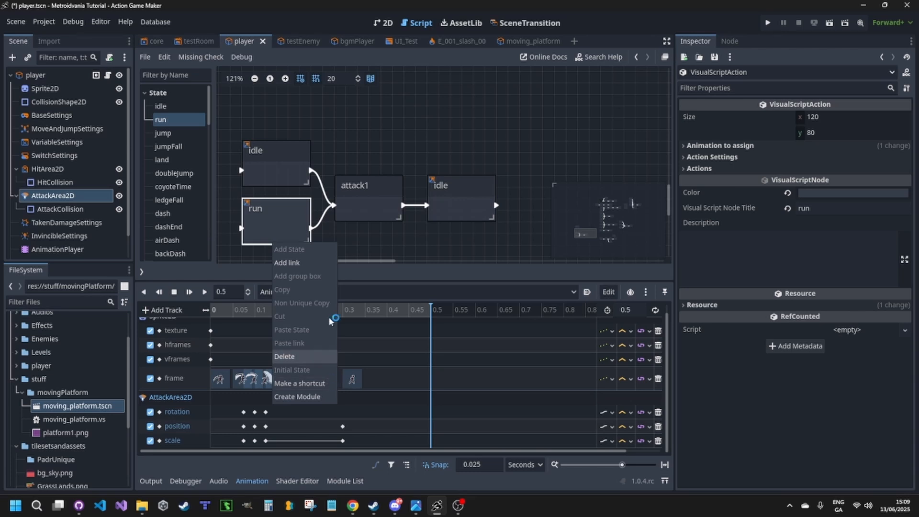
left_click(325, 378)
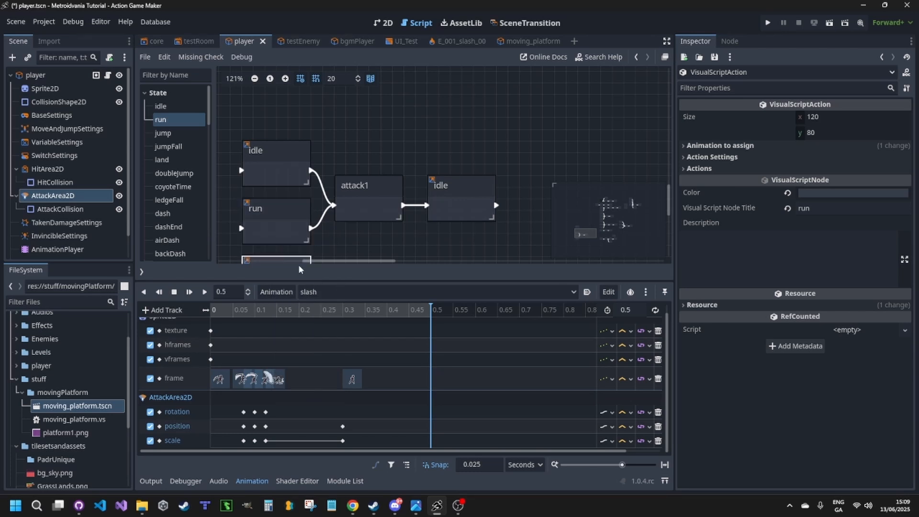
middle_click_drag(340, 247, 370, 176)
left_click_drag(297, 209, 298, 82)
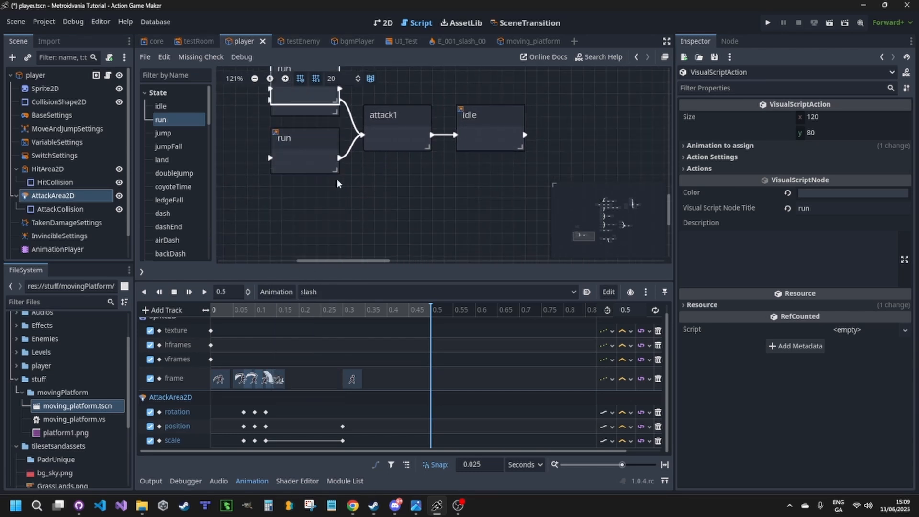
middle_click_drag(337, 181, 351, 86)
left_click_drag(321, 191, 322, 132)
Step: Add a state titled attackB and place it beside the new idle and run shortcuts, between their heights
right_click(390, 98)
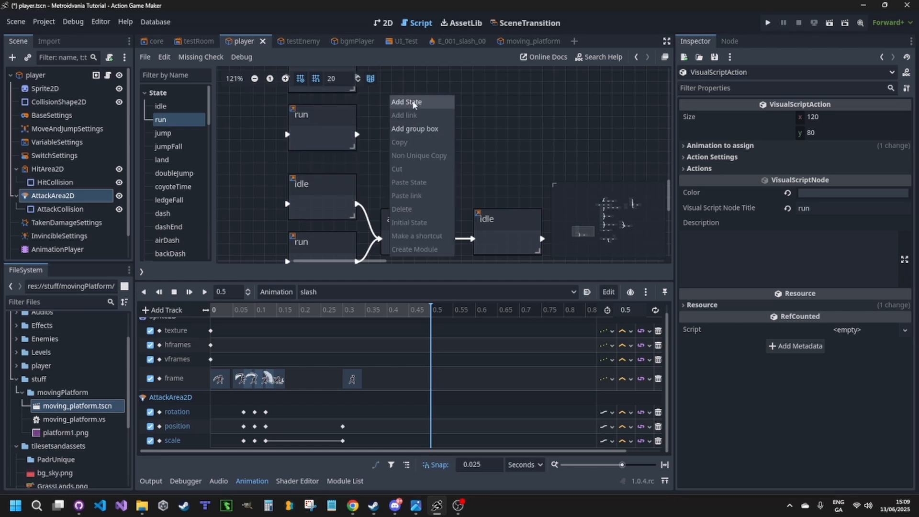
left_click(412, 101)
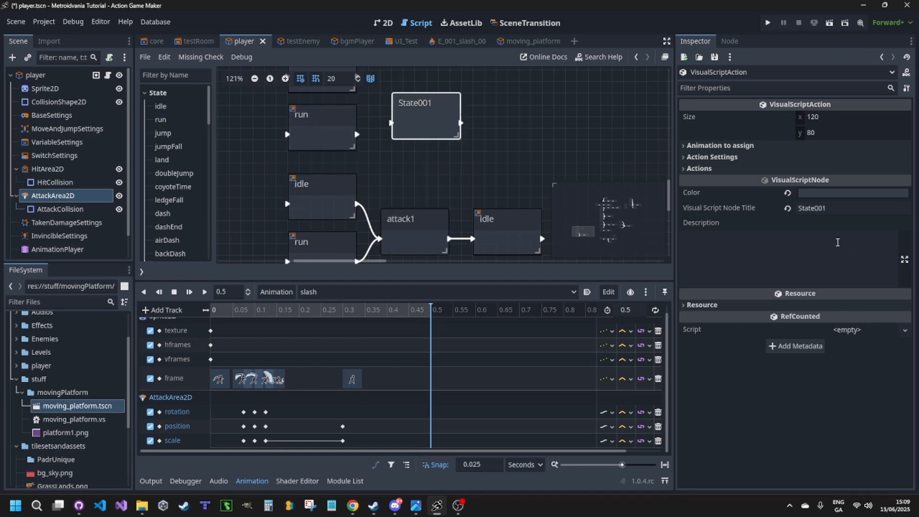
left_click(829, 208)
double_click(829, 208)
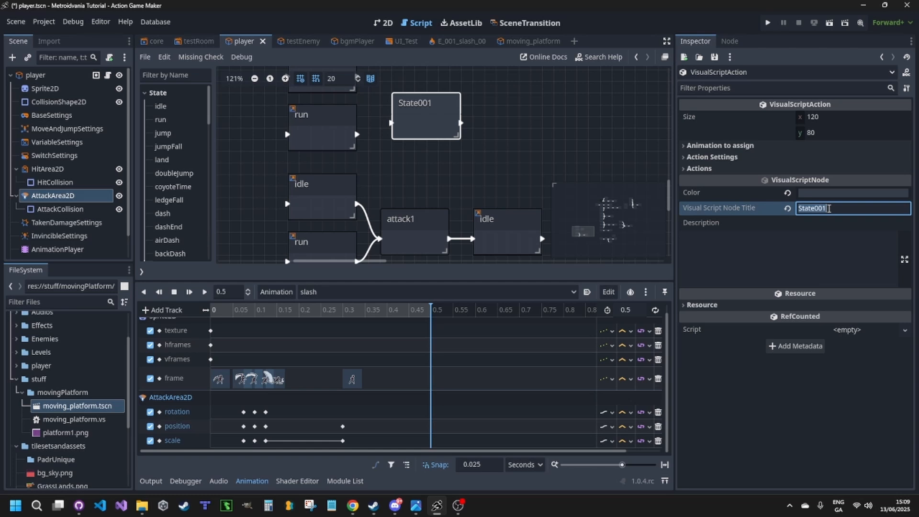
type("attack")
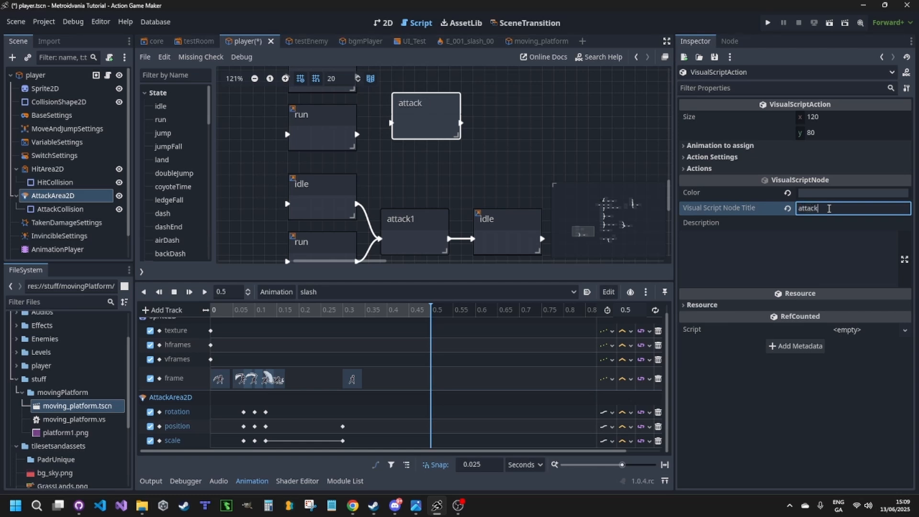
type("B")
key("Return")
middle_click_drag(442, 171, 393, 219)
left_click_drag(372, 174, 369, 149)
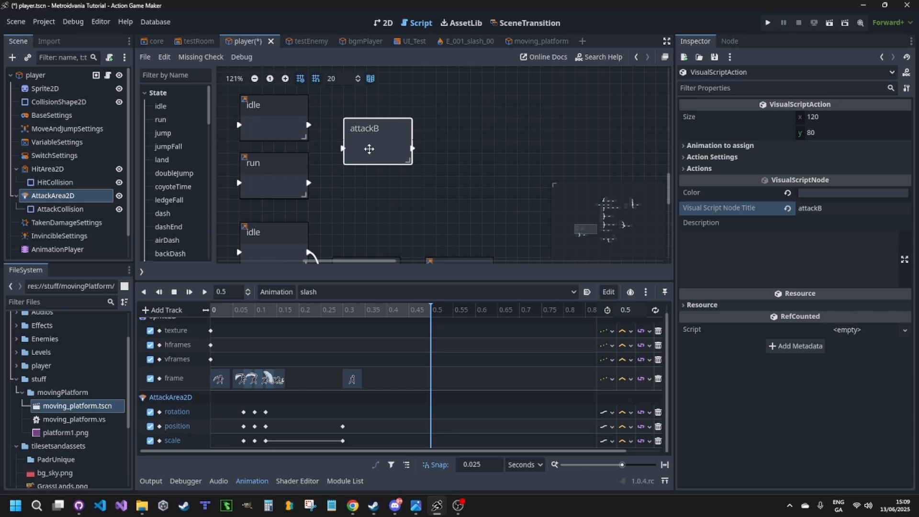
Step: Make another shortcut of the idle state and place it after attackB as its follow-up state
right_click(280, 133)
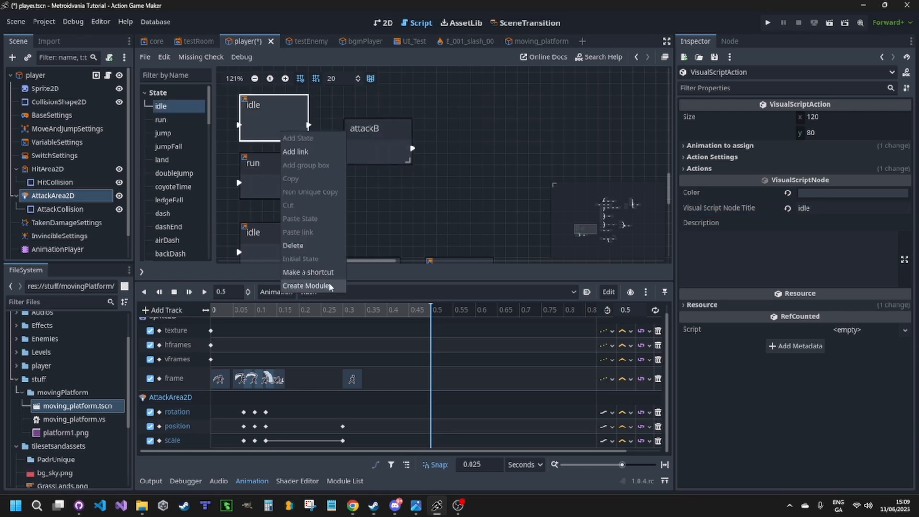
left_click(308, 272)
middle_click_drag(308, 132, 324, 166)
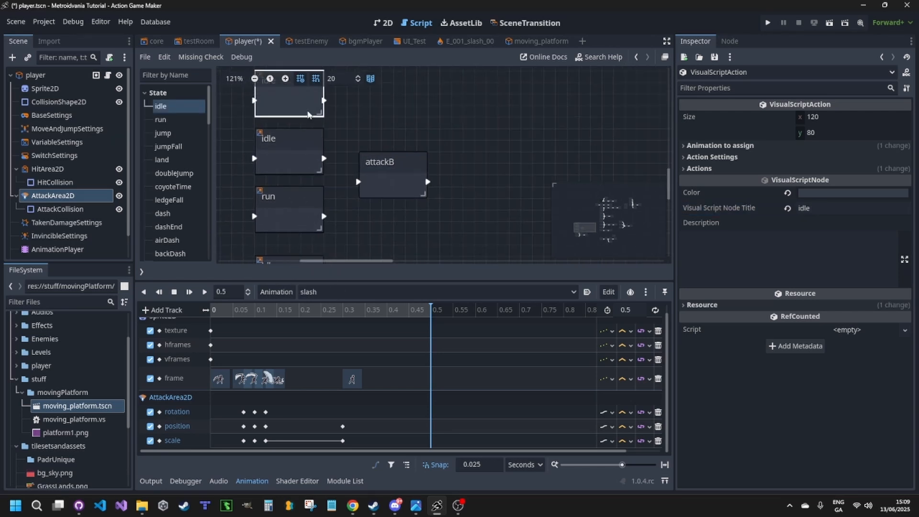
left_click_drag(305, 98, 504, 177)
Step: Assign the slash animation to the attackB state
left_click(400, 183)
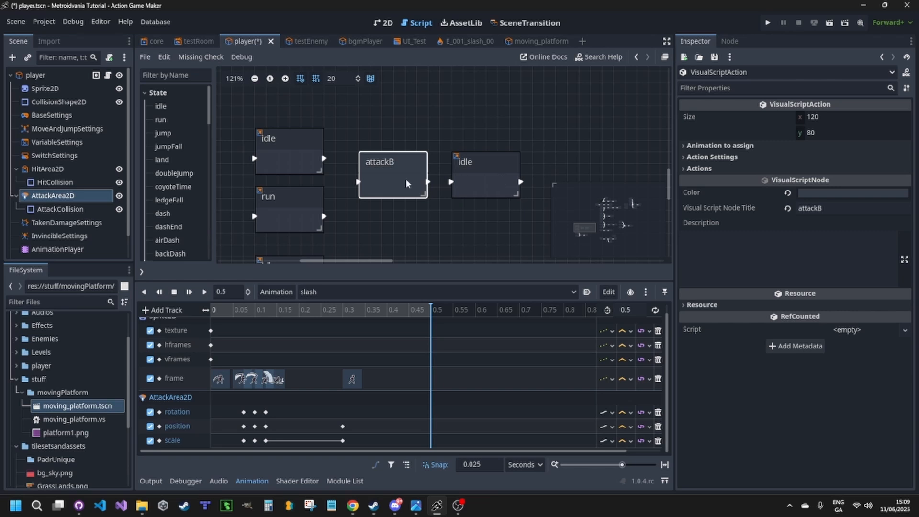
left_click(721, 146)
left_click(845, 189)
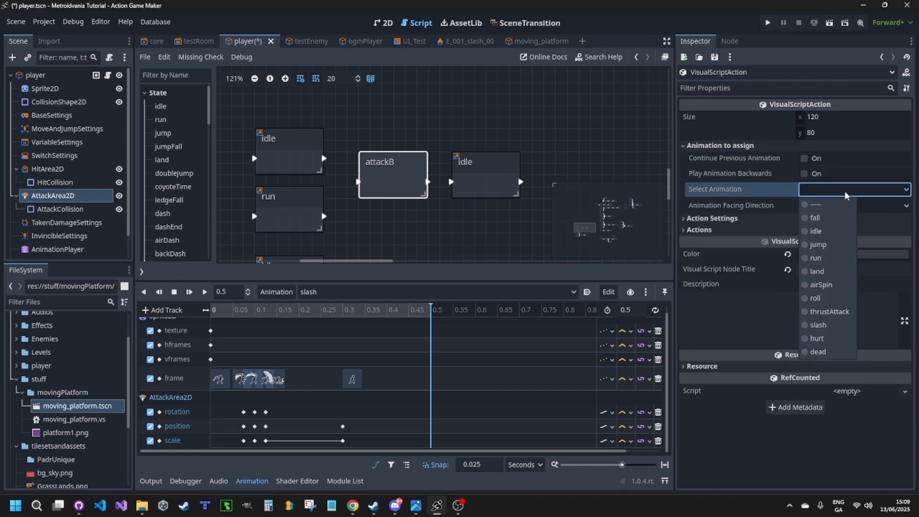
left_click(819, 324)
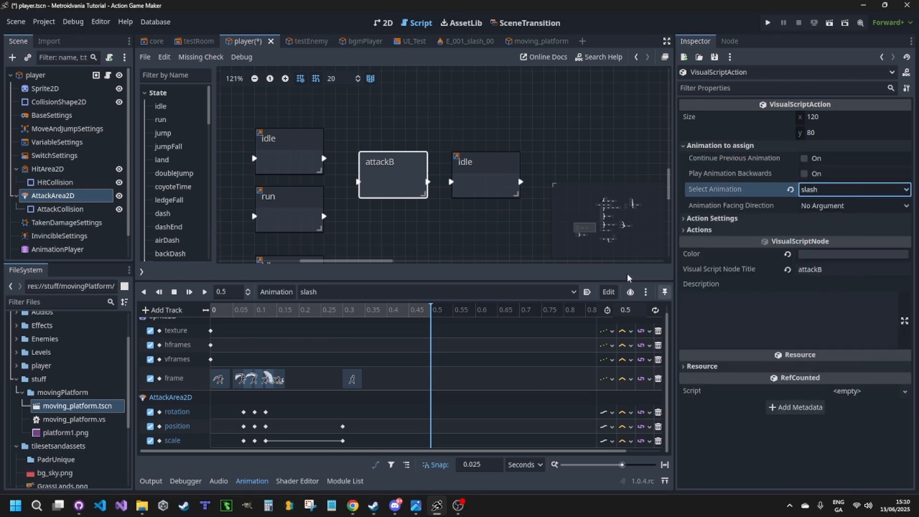
middle_click_drag(455, 203, 451, 188)
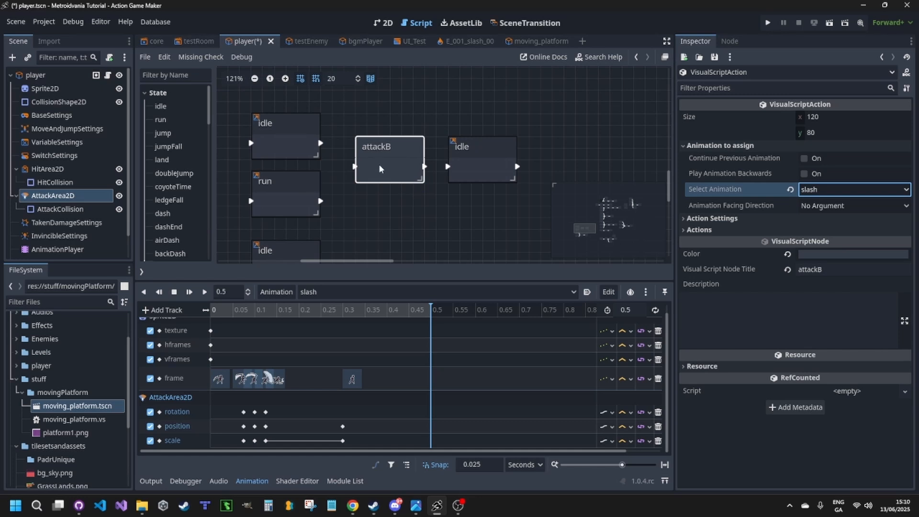
Step: Link attackB to the idle state after it, with FINISHED_ANIMATION as the condition for switching actions
left_click(401, 164)
left_click(490, 176)
right_click(402, 166)
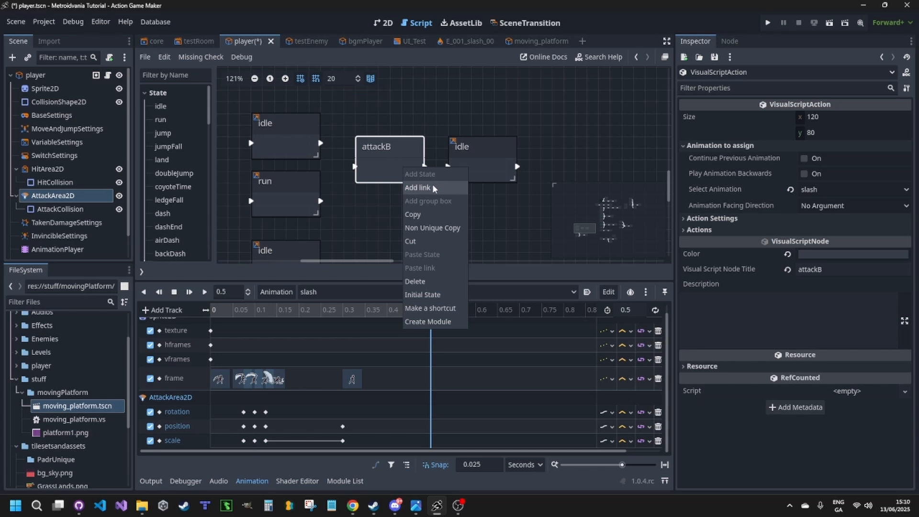
left_click(433, 187)
left_click(483, 165)
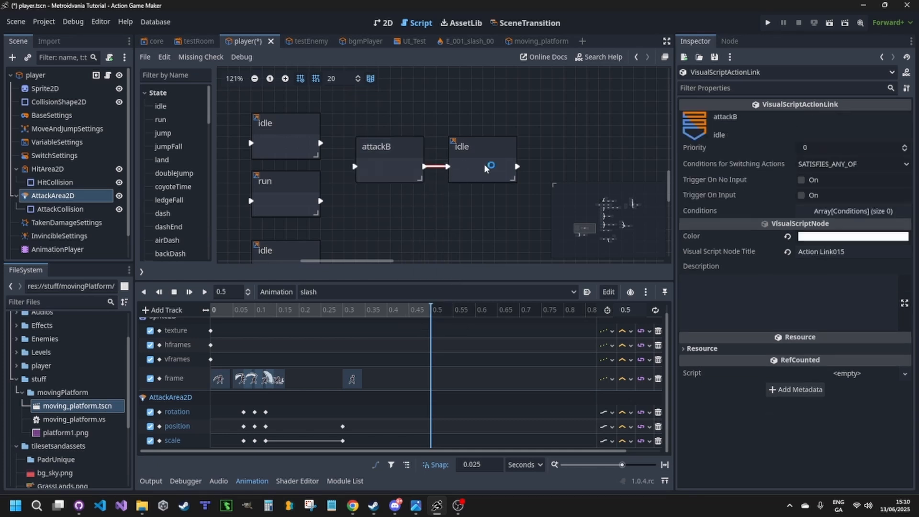
left_click(829, 165)
left_click(832, 206)
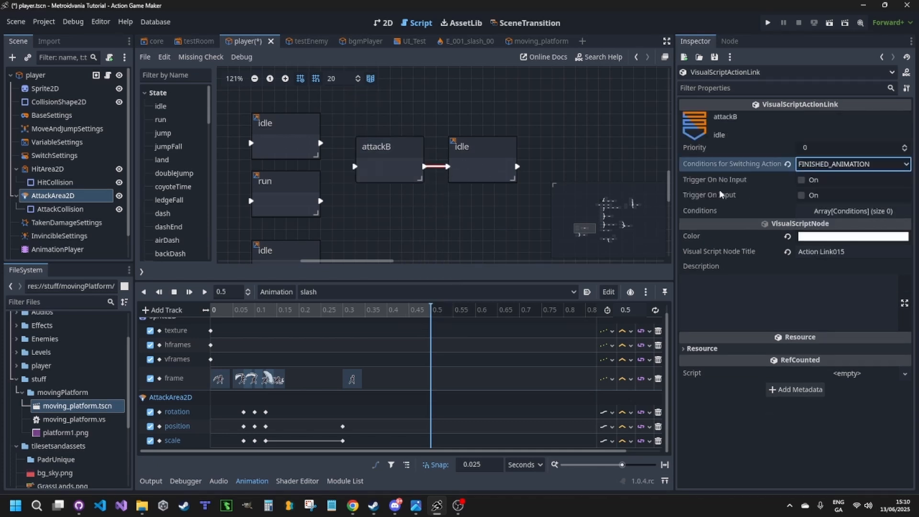
left_click(459, 187)
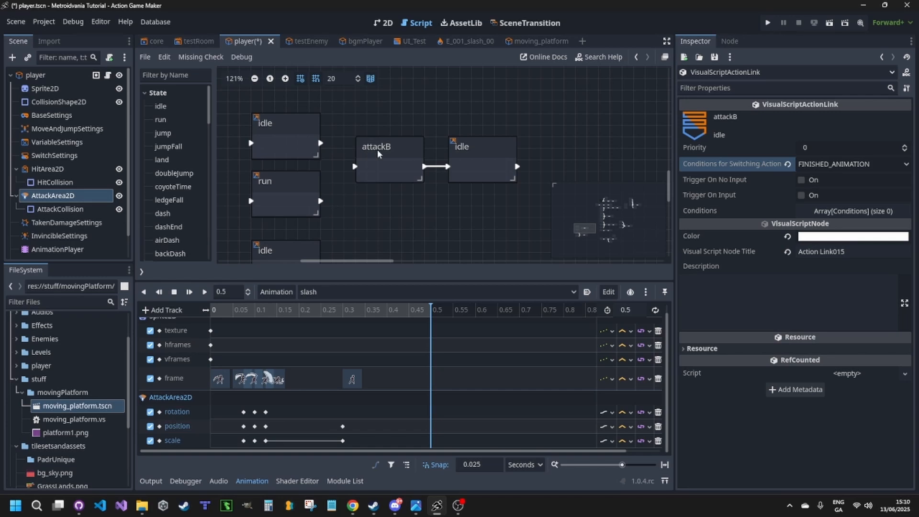
Step: Select the run, attackB and idle states in turn to review which states should lead into attackB
left_click(294, 197)
left_click(369, 175)
left_click(292, 144)
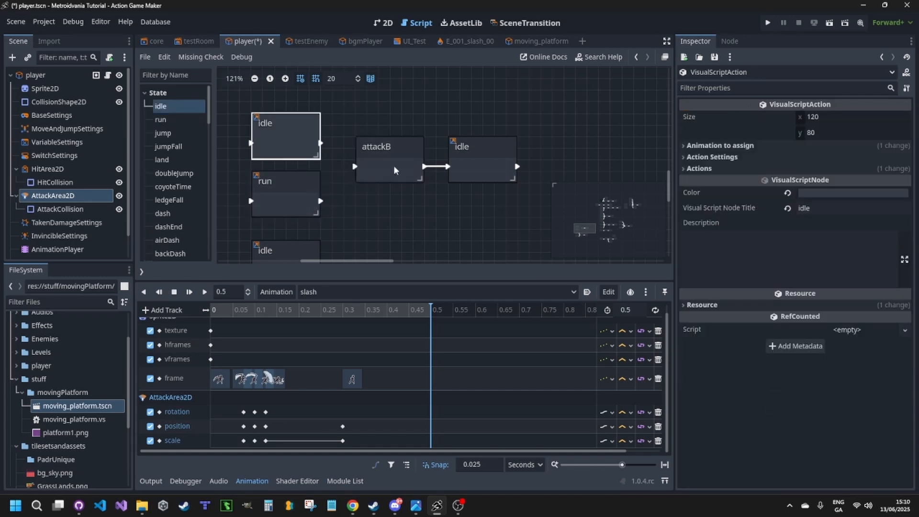
Step: Check the project's input map for the action and bindings available for a light attack
left_click(393, 166)
left_click(43, 22)
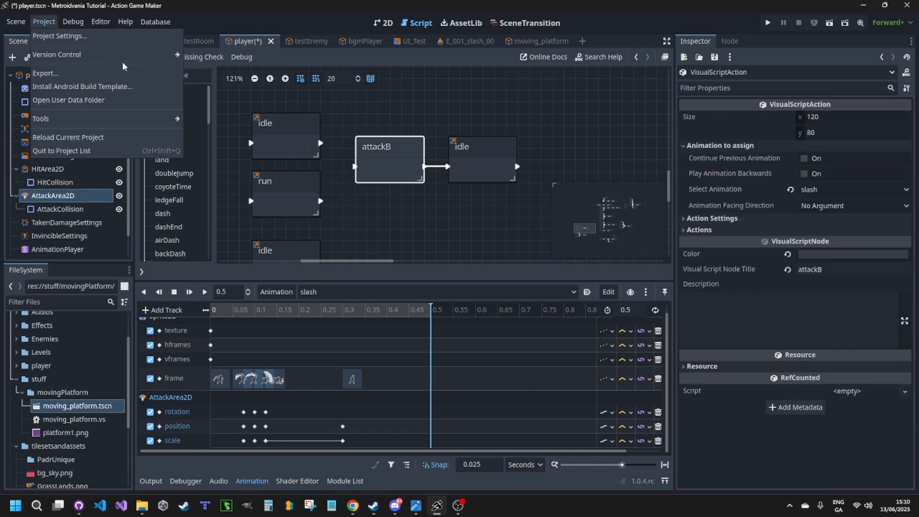
left_click(96, 37)
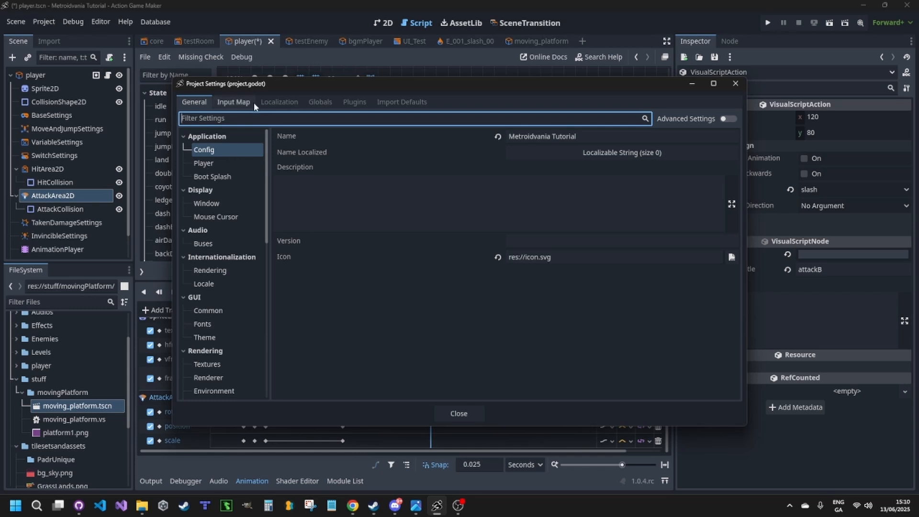
left_click(240, 103)
scroll(441, 216, "down", 3)
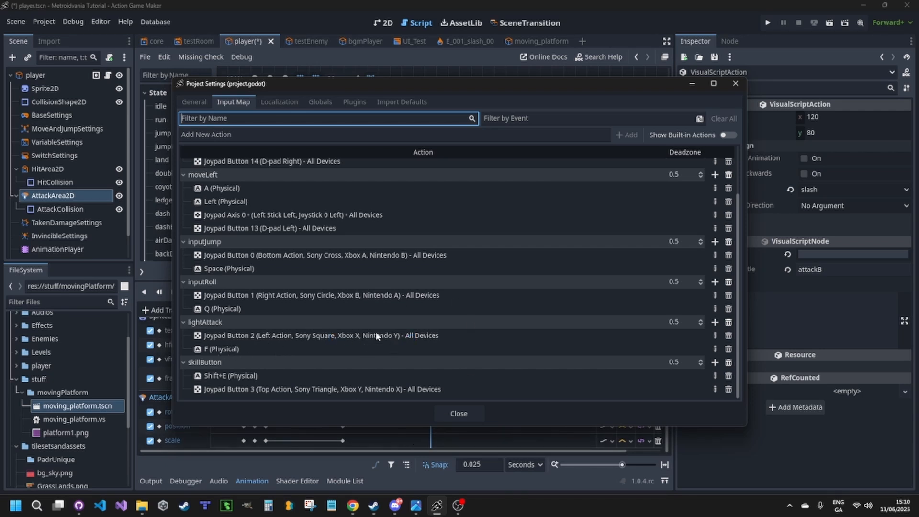
left_click(464, 413)
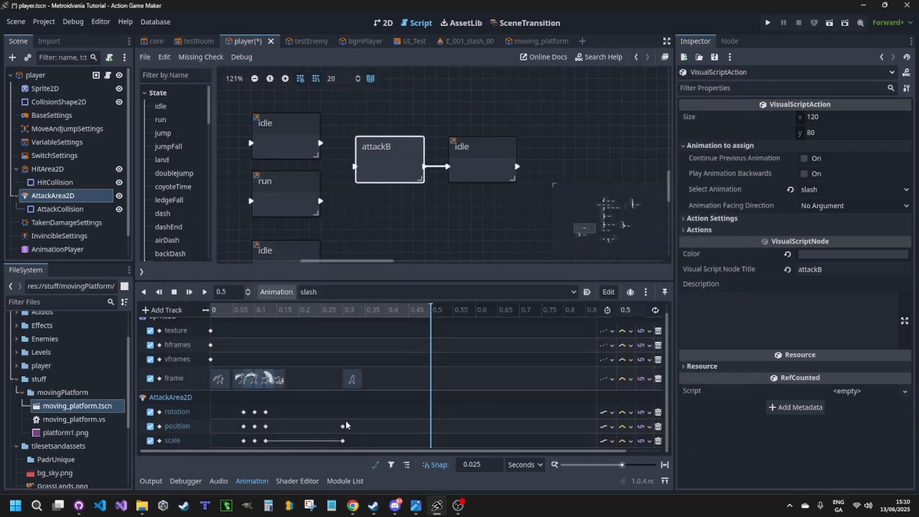
Step: Link the idle state to attackB, enable Trigger On Input for the link and expand its input conditions
right_click(299, 141)
left_click(327, 158)
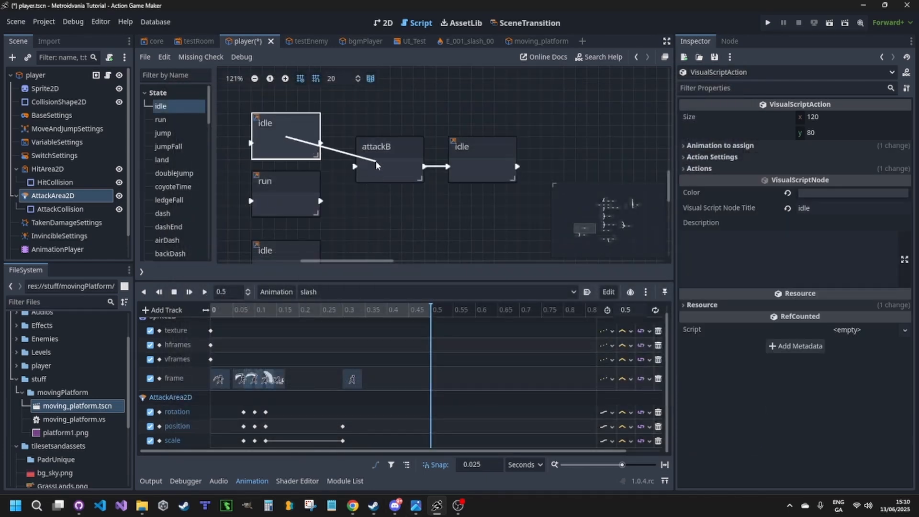
left_click(376, 165)
left_click(803, 196)
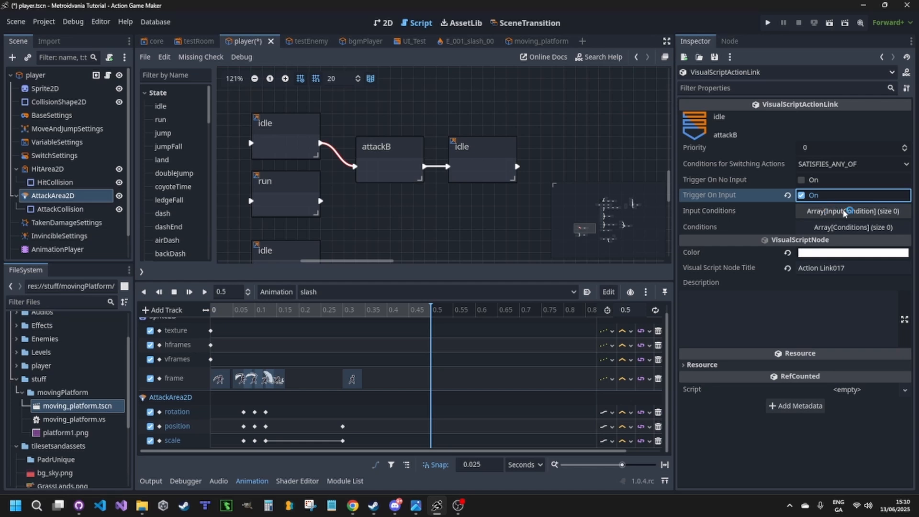
left_click(834, 214)
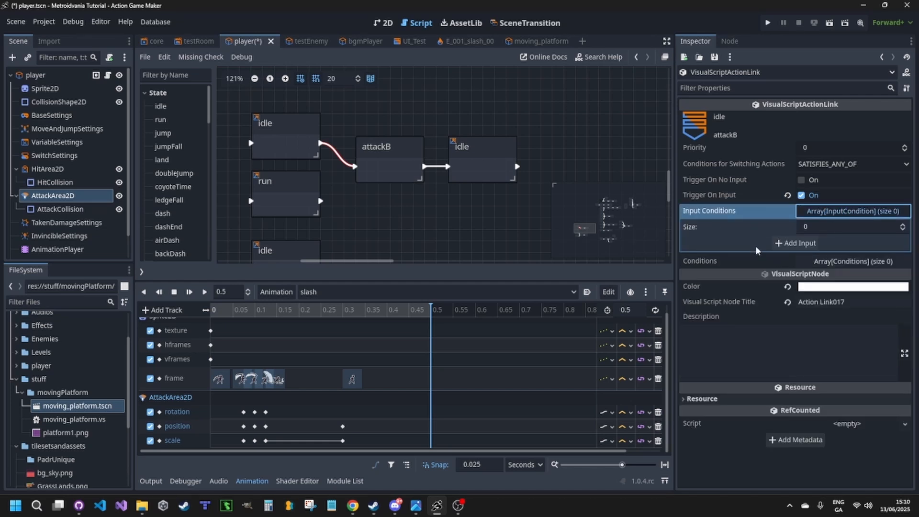
Step: Add an input condition to the idle-to-attackB link with lightAttack as the key and Moment Pressed as the method
left_click(788, 243)
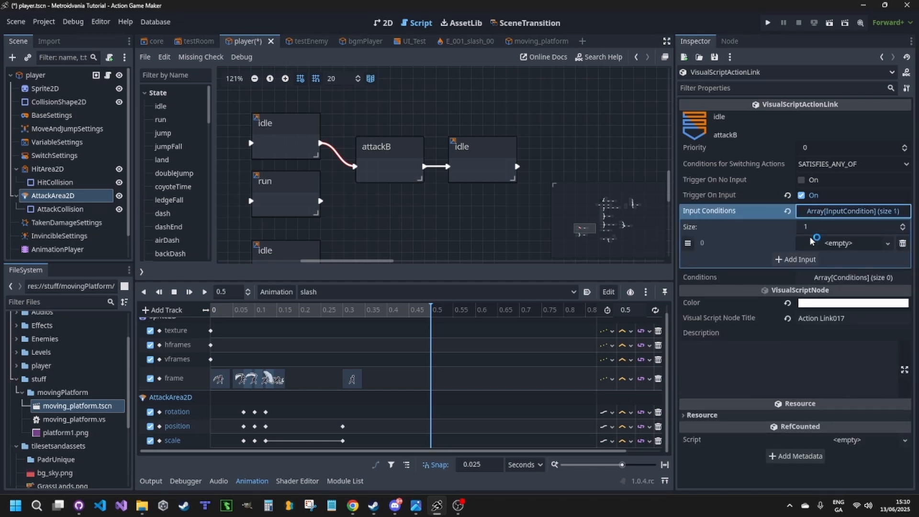
left_click(854, 243)
left_click(852, 261)
left_click(855, 243)
left_click(835, 272)
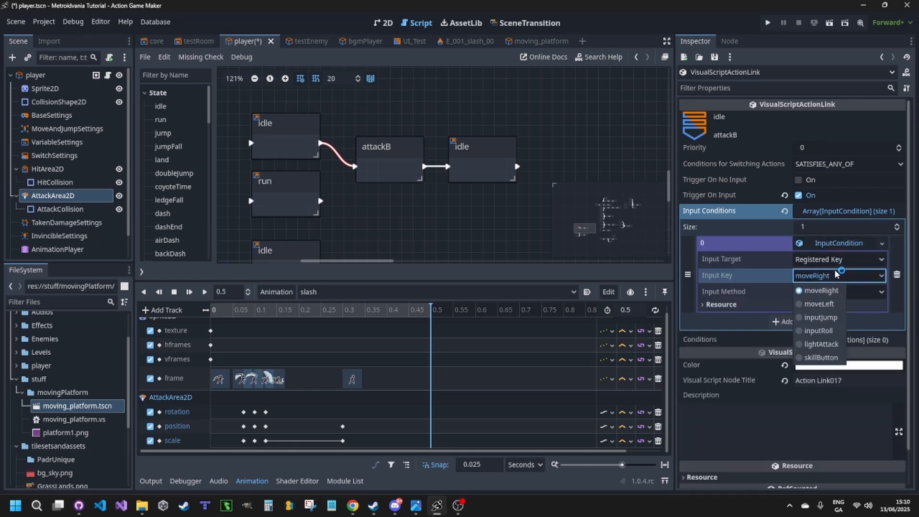
left_click(843, 340)
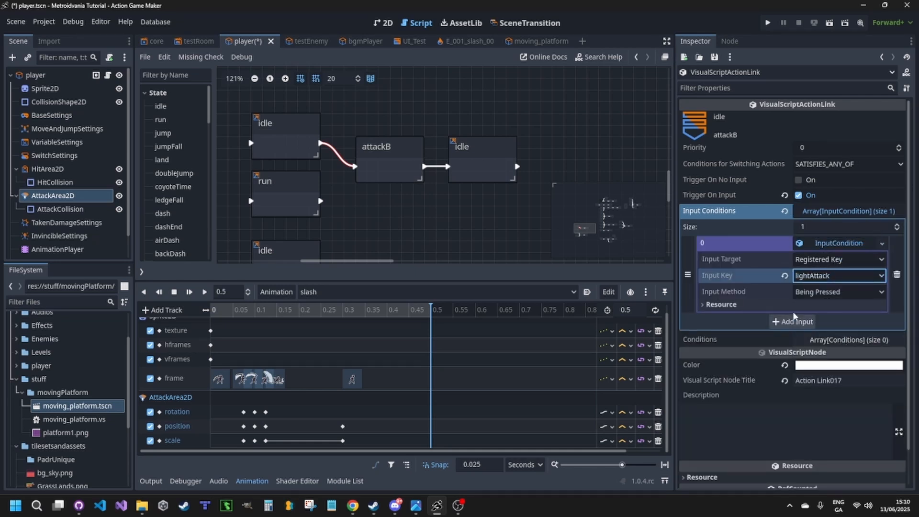
left_click(834, 293)
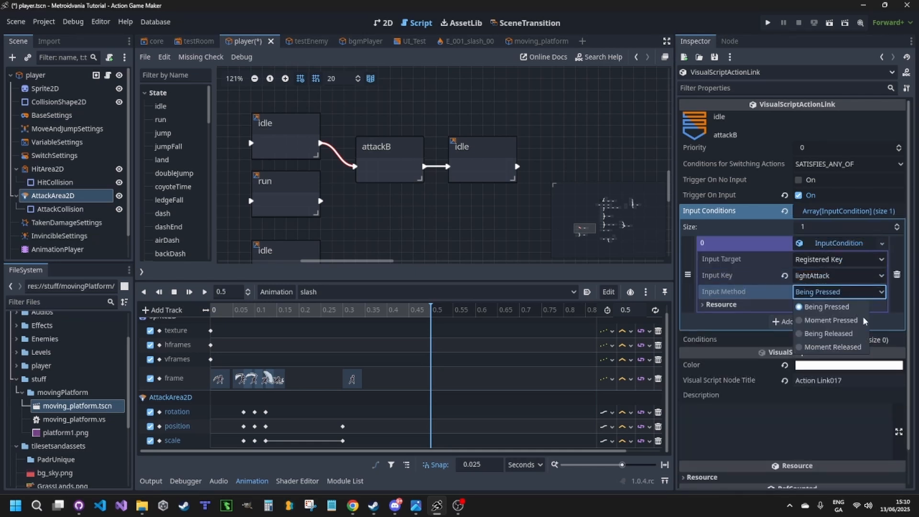
left_click(839, 319)
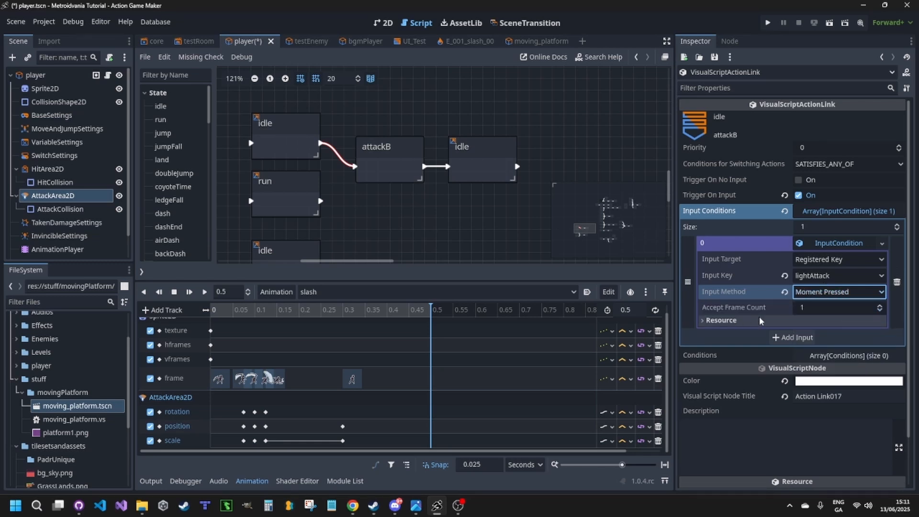
left_click(384, 194)
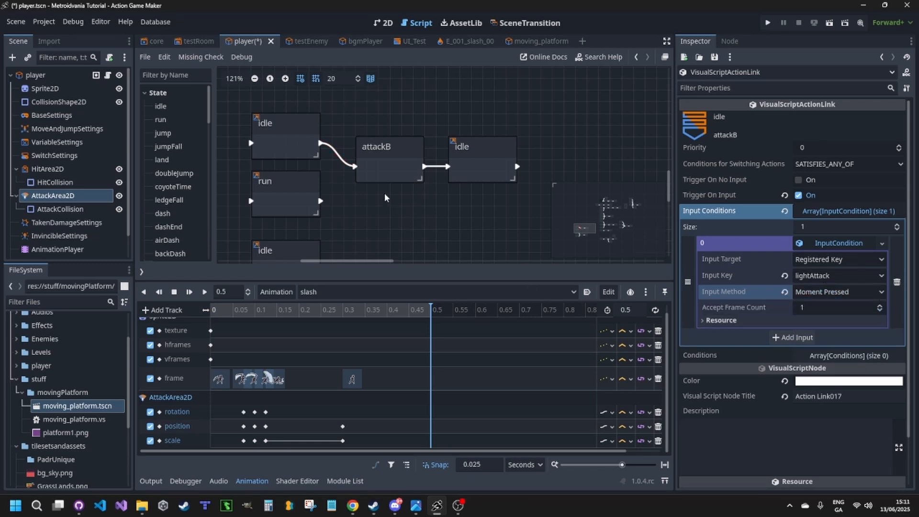
Step: Delete the links leading from the idle and run states into attack1
left_click(403, 165)
scroll(406, 190, "down", 2)
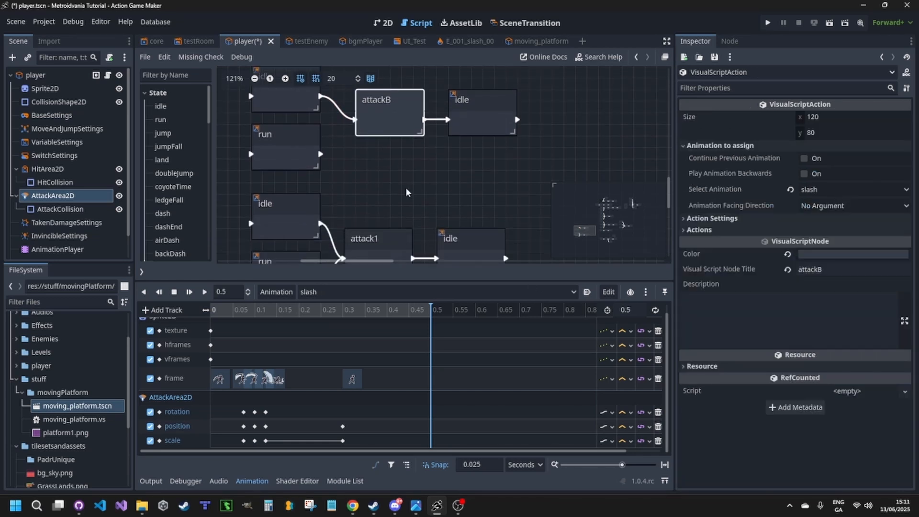
left_click(333, 240)
scroll(343, 233, "down", 3)
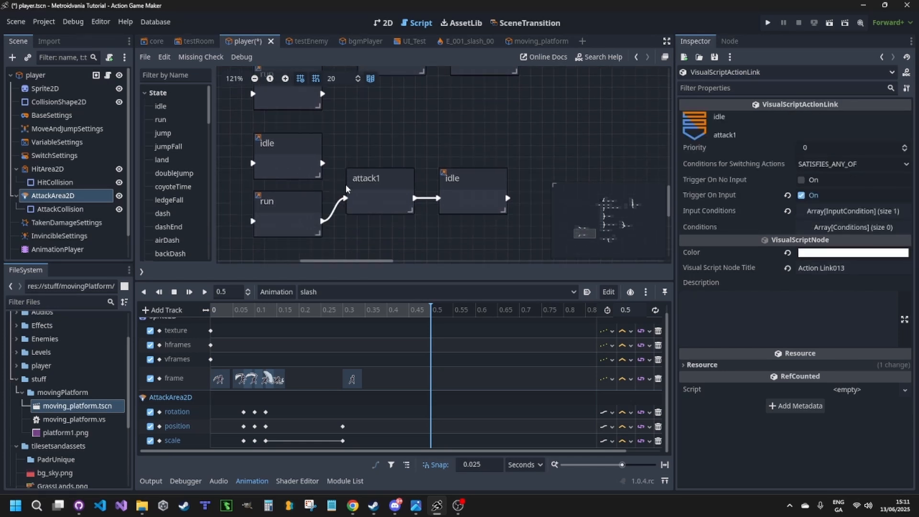
left_click(331, 220)
key("Delete")
scroll(380, 167, "down", 1)
middle_click_drag(373, 167, 381, 263)
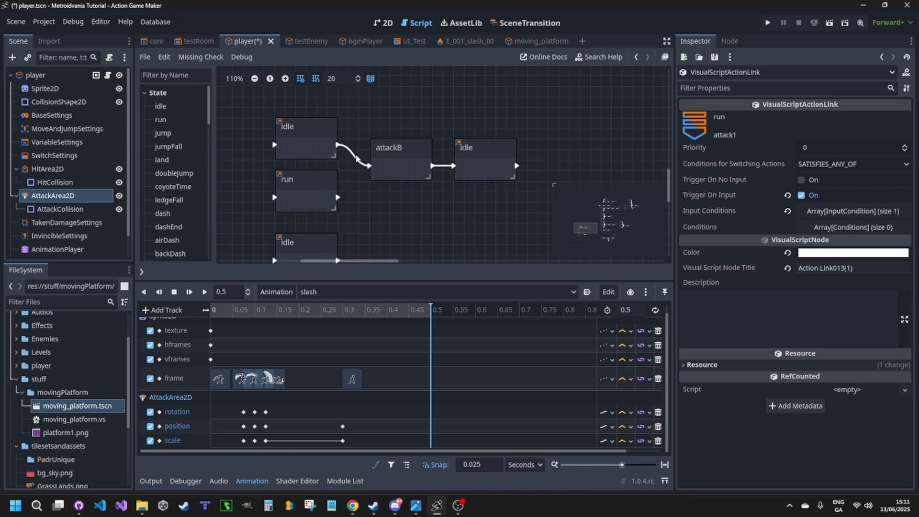
Step: Copy the idle-to-attackB link, paste it from the run state to attackB, and save the scene
right_click(357, 162)
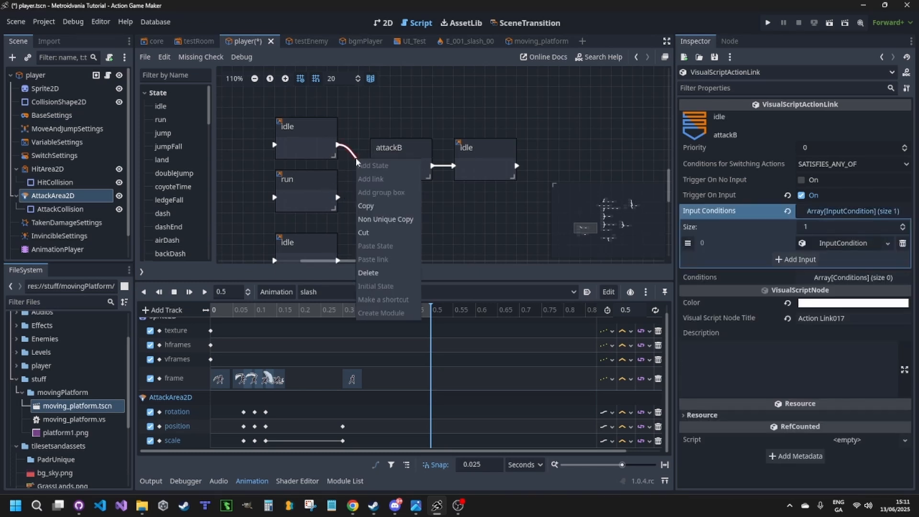
left_click(385, 205)
right_click(319, 199)
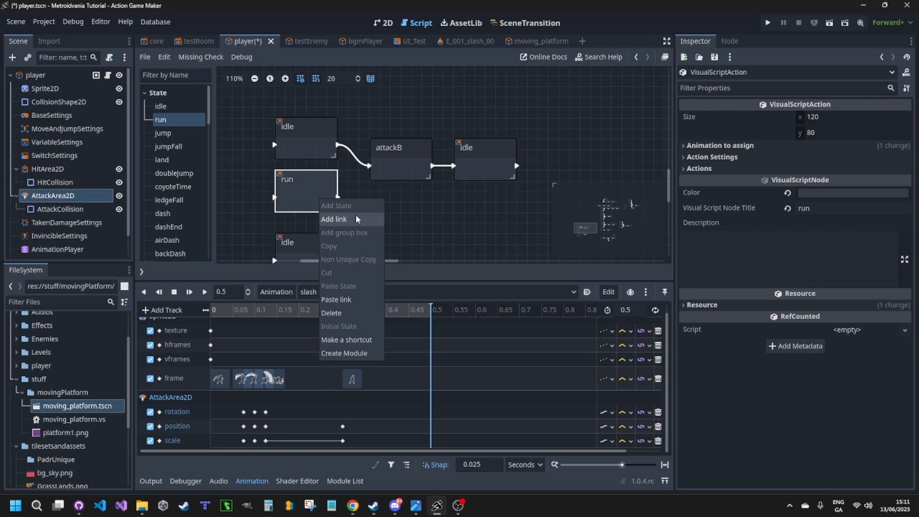
left_click(366, 300)
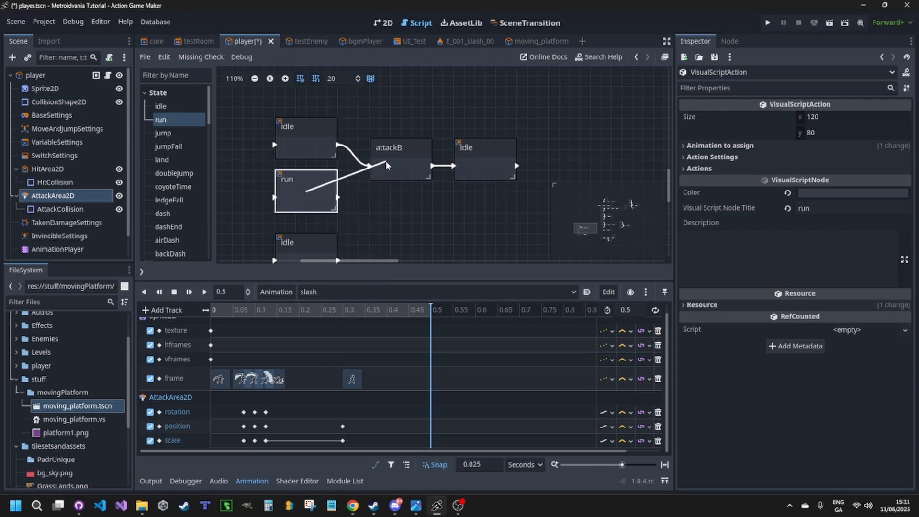
left_click(16, 21)
left_click(63, 107)
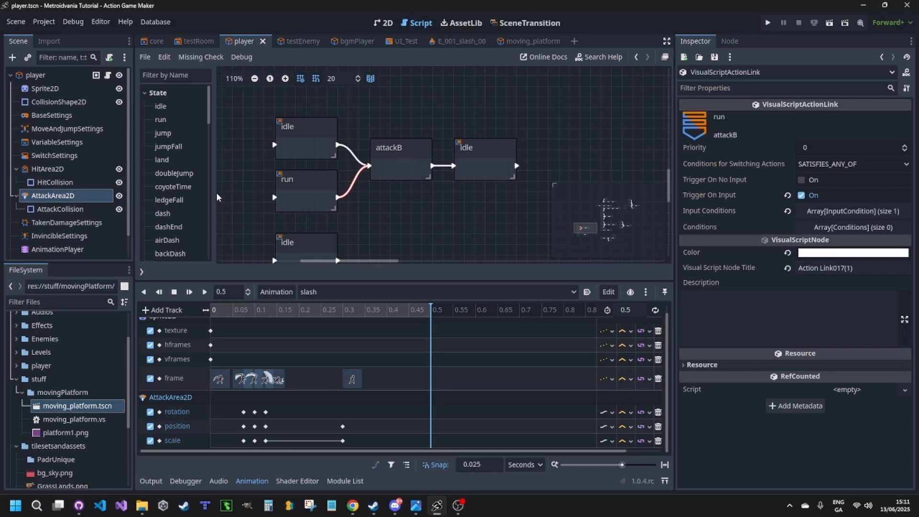
Step: Run the project and test the slash attack with the player facing left
left_click(768, 22)
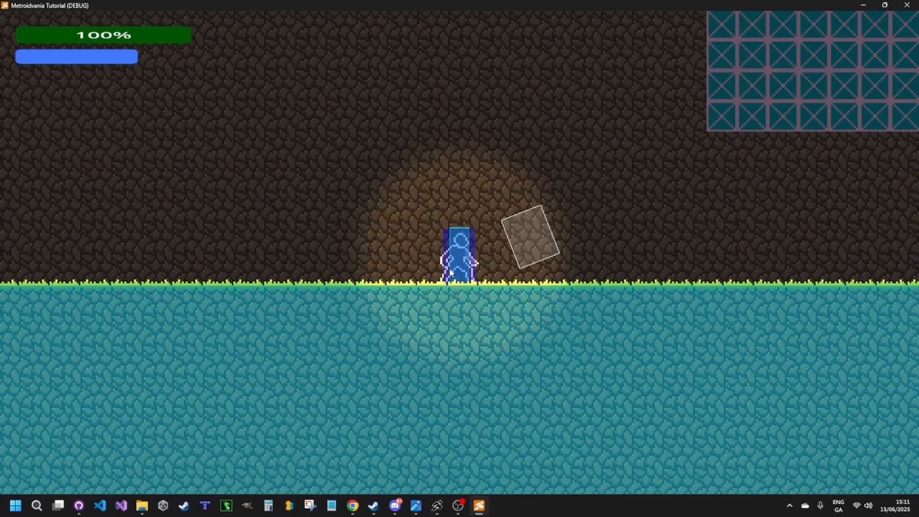
key("a")
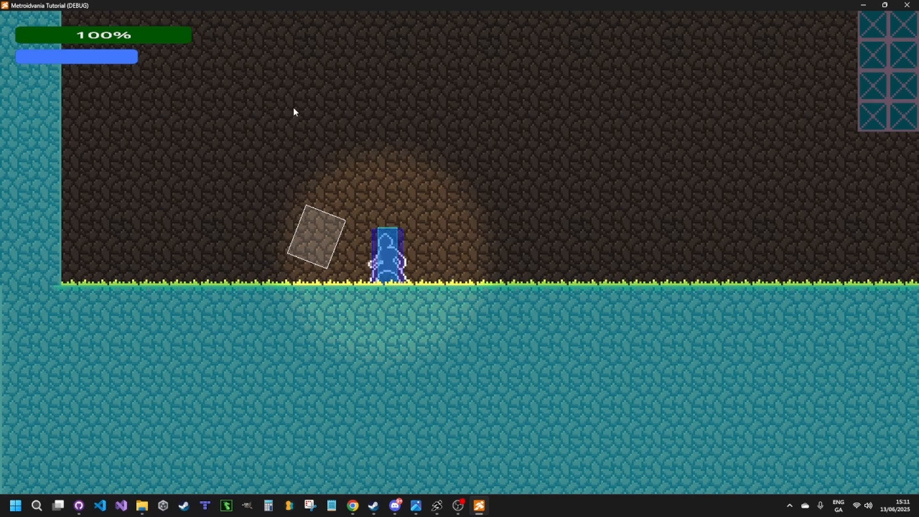
left_click(320, 245)
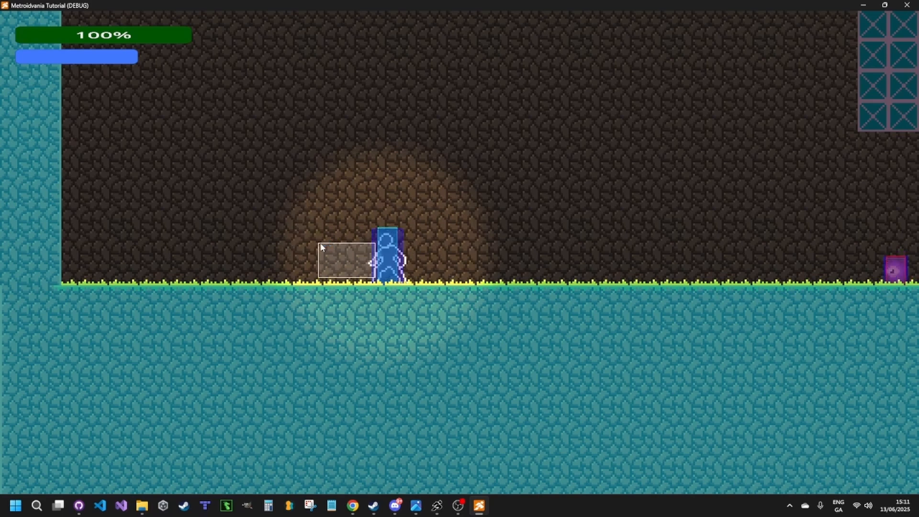
left_click(321, 245)
left_click(321, 246)
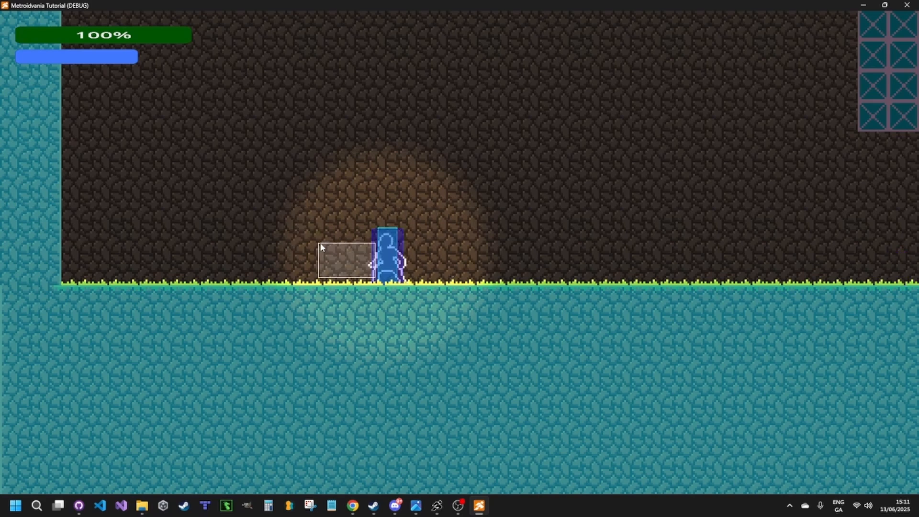
Step: Move the player to the enemy, test slashing it while standing and running, and end the test run
key("d")
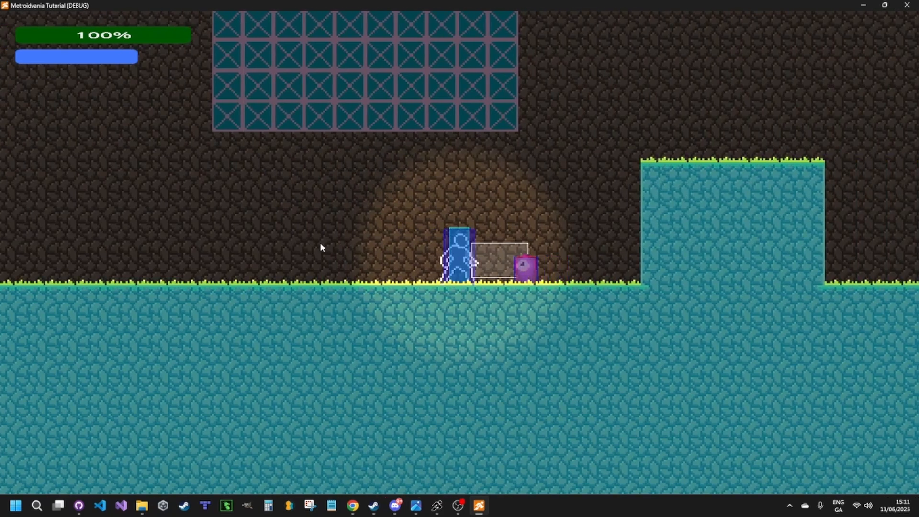
left_click(321, 247)
key("a")
key("d")
key("d")
left_click(321, 244)
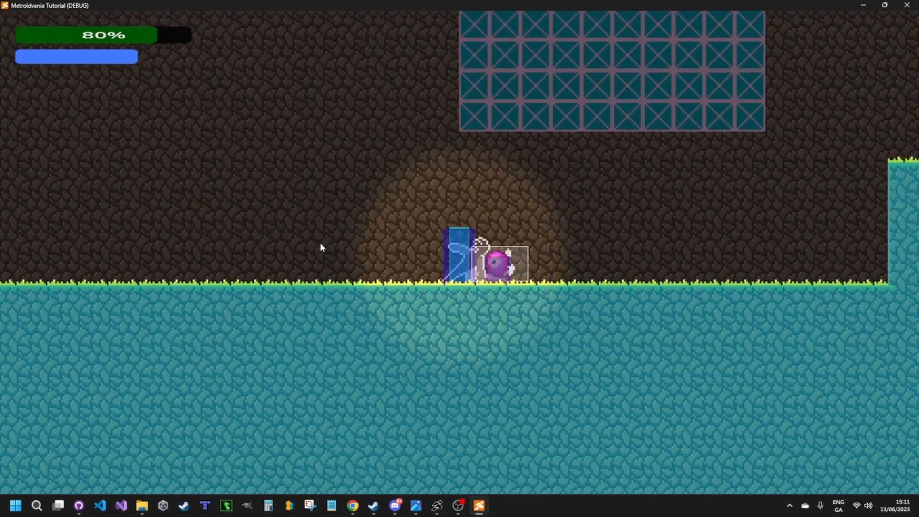
key("a")
key("d")
left_click(320, 244)
key("d")
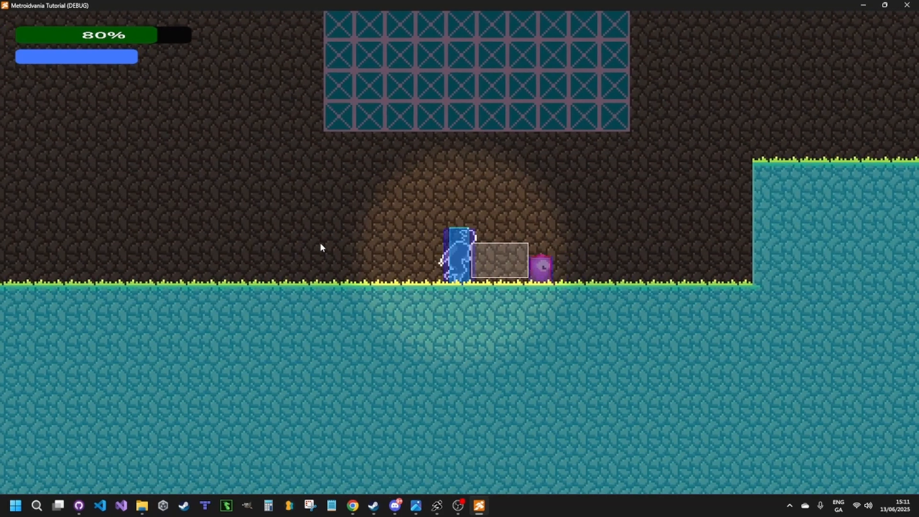
key("d")
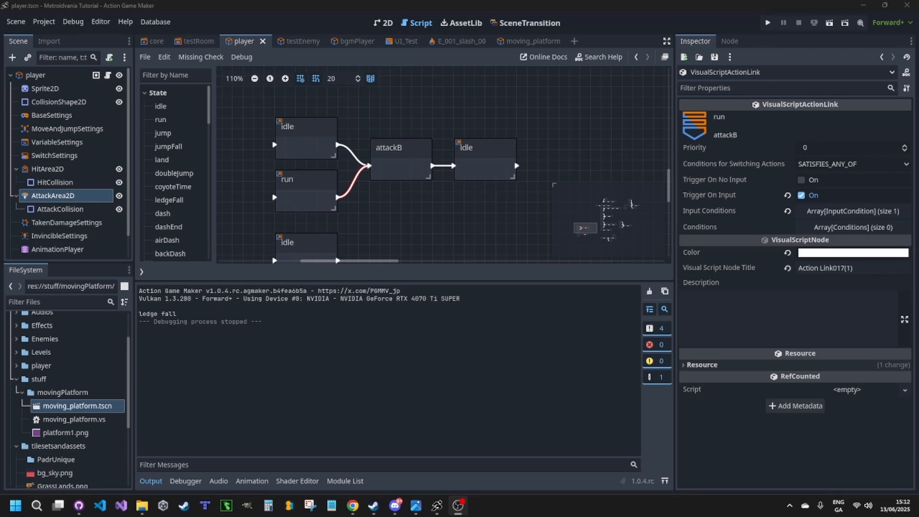
Step: Add a Wait action with a constant value of 0.15 sec to the attackB state's executable actions
left_click(380, 146)
scroll(380, 143, "down", 1)
scroll(379, 145, "down", 2)
scroll(354, 143, "right", 2, "shift")
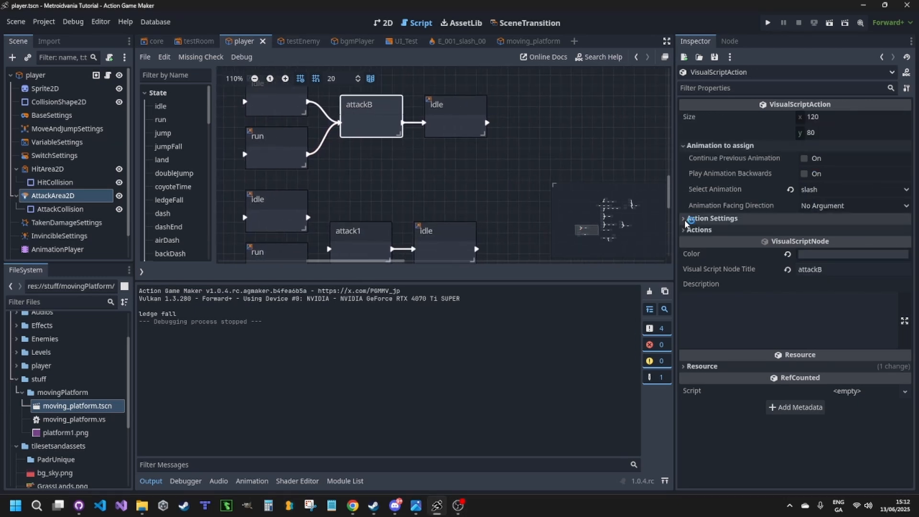
left_click(695, 231)
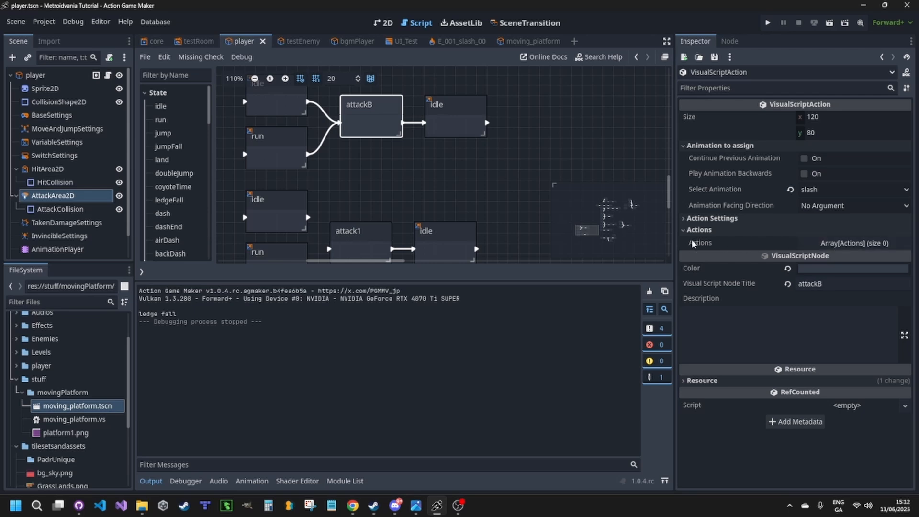
left_click(836, 245)
left_click(778, 275)
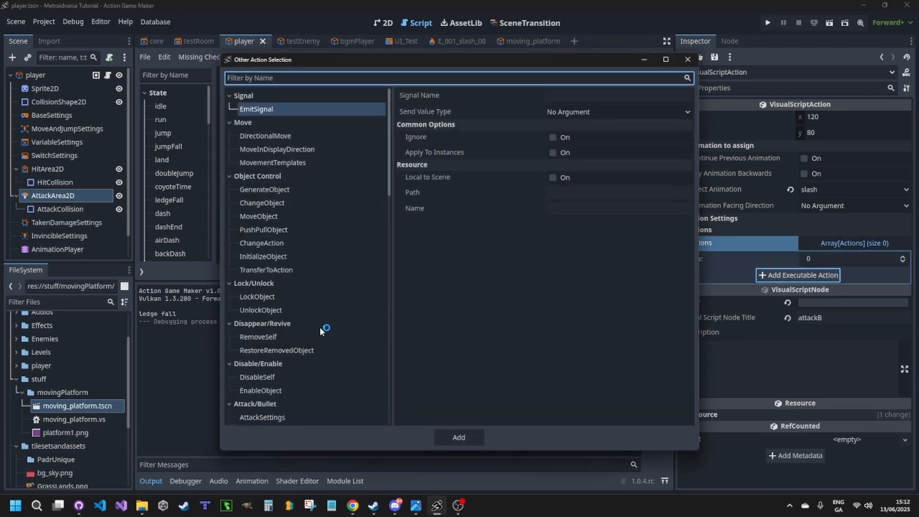
scroll(331, 358, "down", 15)
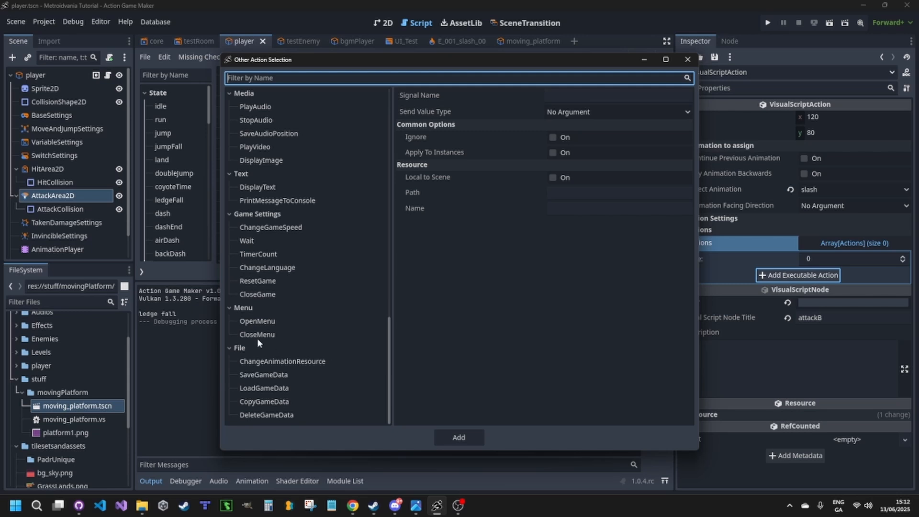
left_click(245, 241)
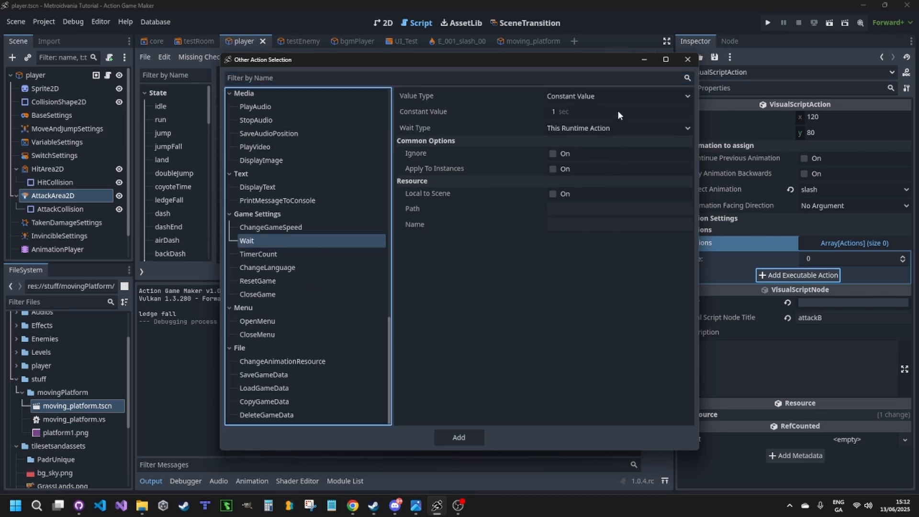
left_click(584, 110)
type("0.15")
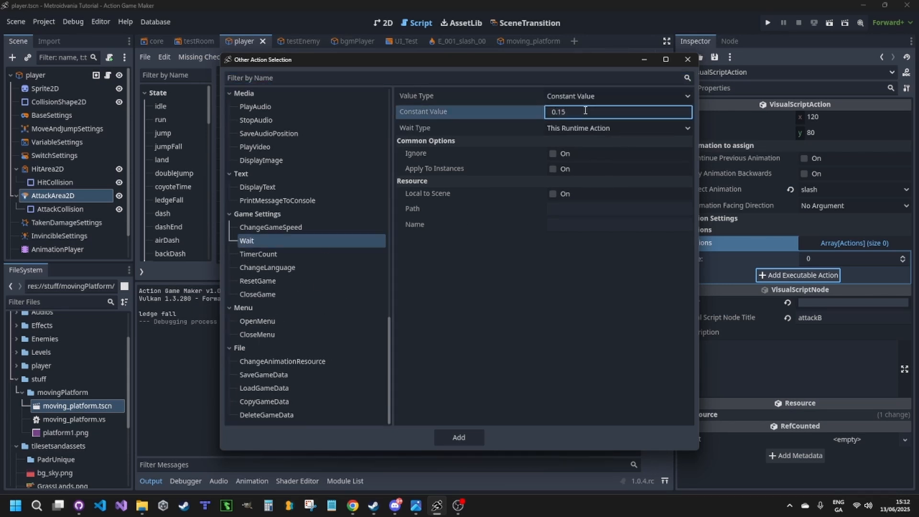
key("Return")
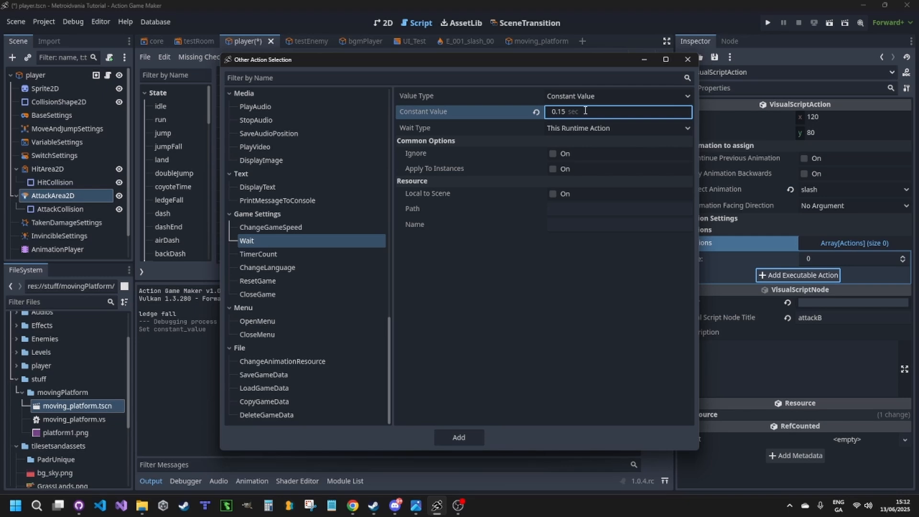
left_click(460, 437)
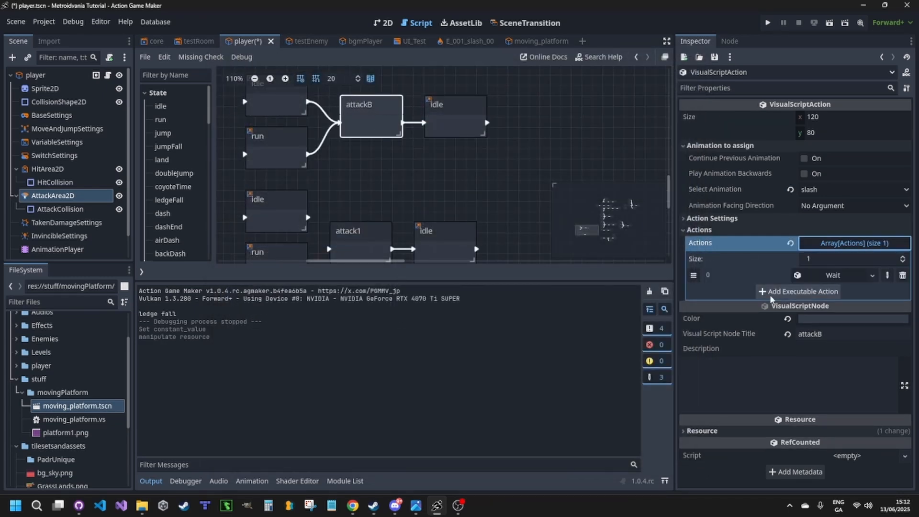
Step: Start a ChangeObjectProperty action for attackB with target object type Object Property and object type SELF
left_click(799, 291)
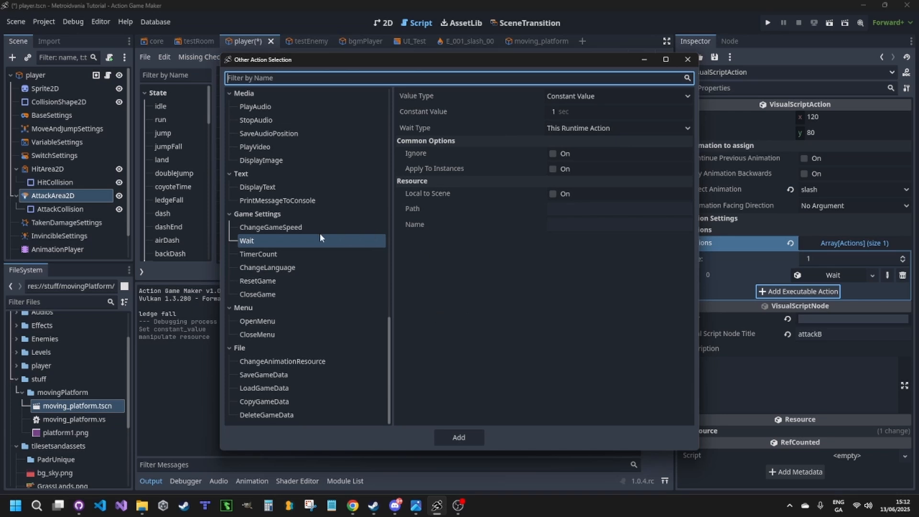
scroll(320, 236, "up", 3)
scroll(319, 237, "up", 7)
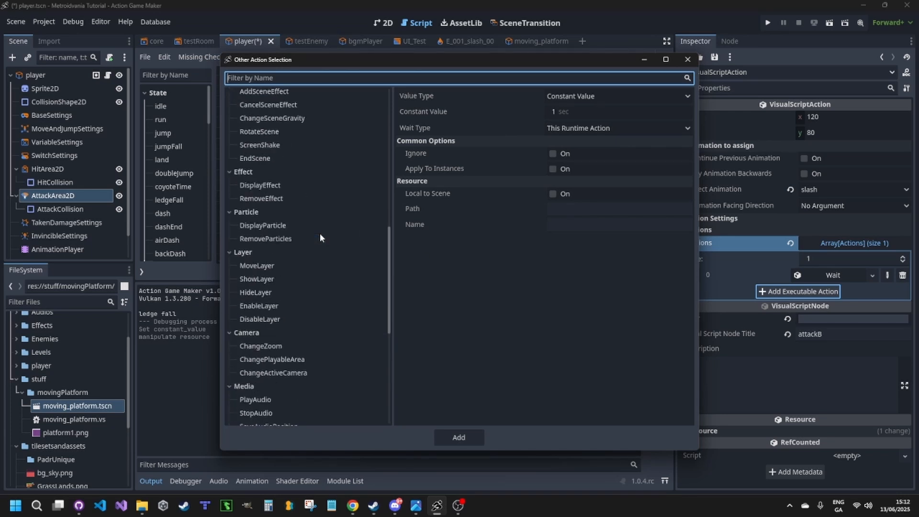
scroll(317, 237, "up", 2)
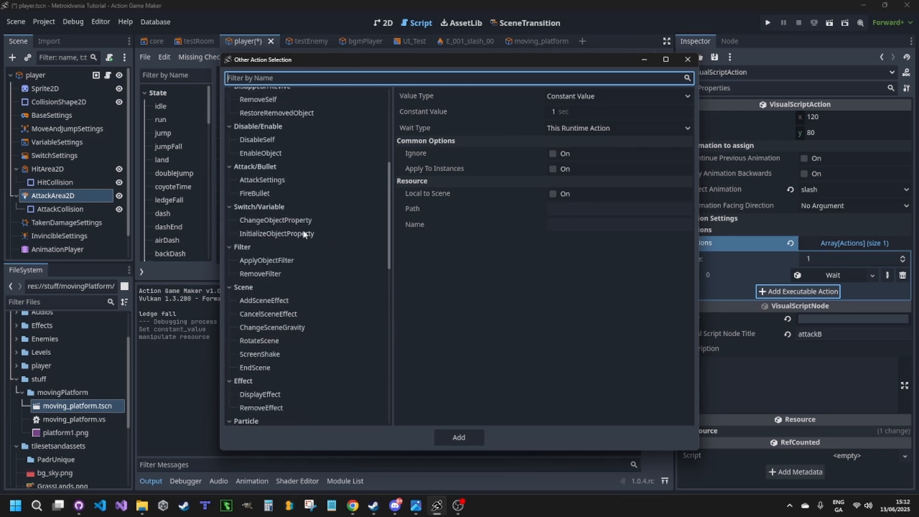
left_click(289, 221)
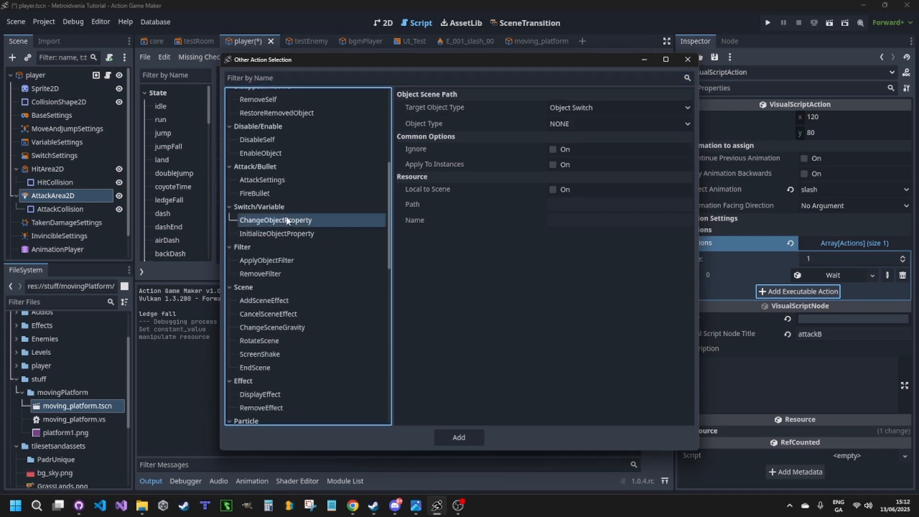
left_click(571, 109)
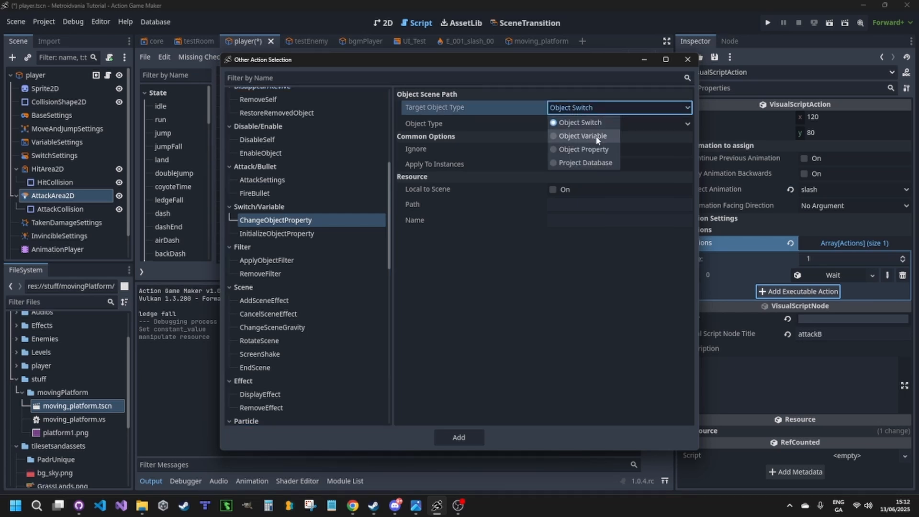
left_click(561, 148)
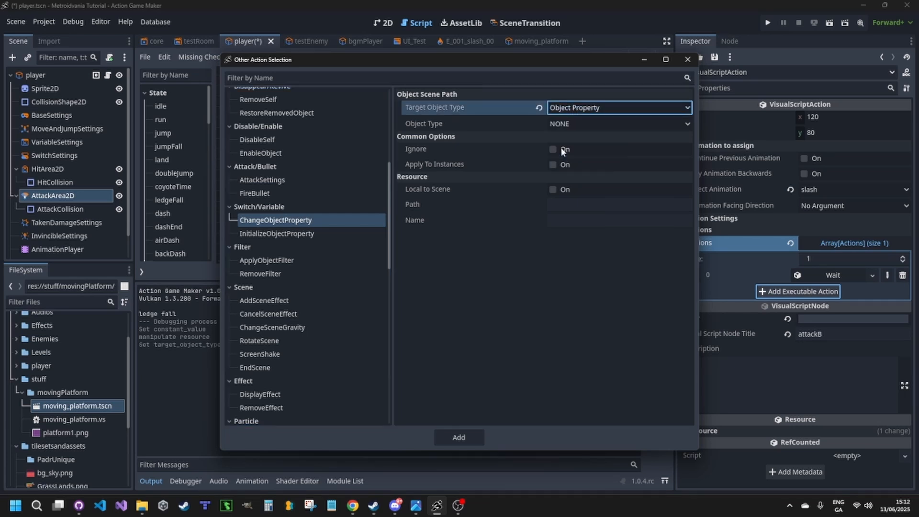
left_click(576, 128)
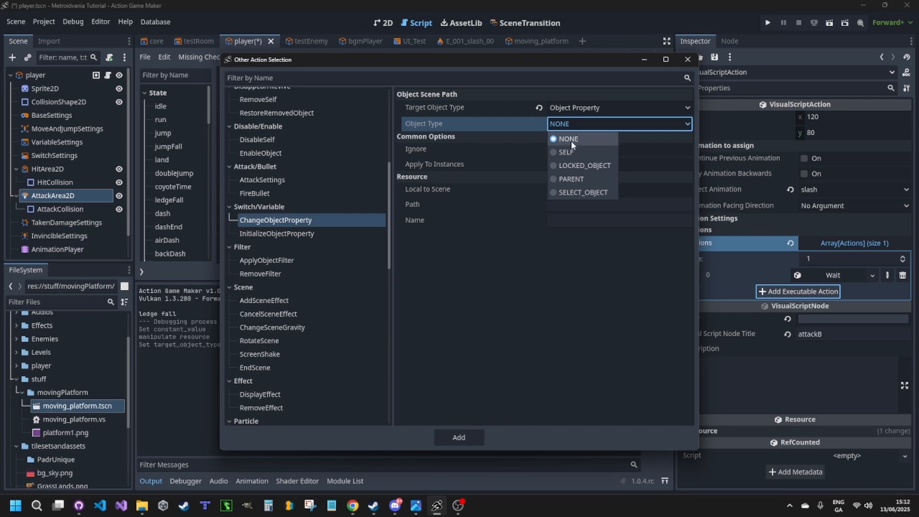
left_click(560, 152)
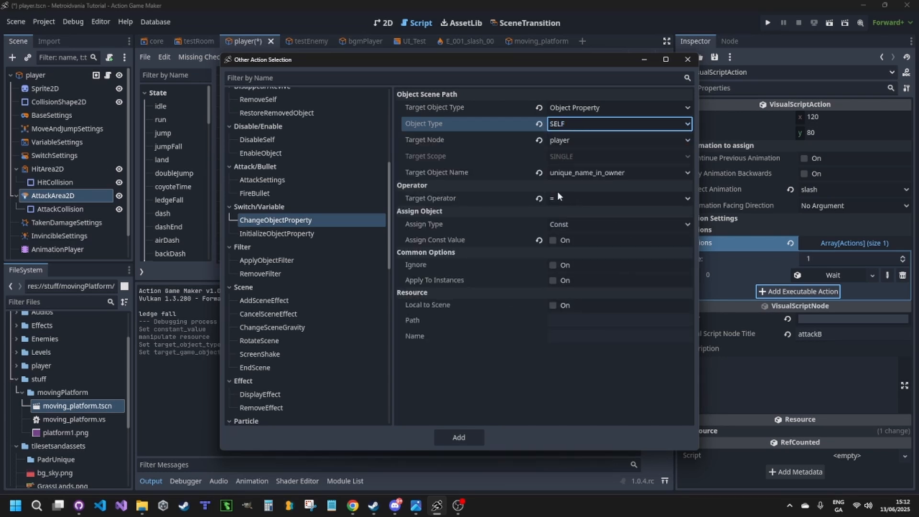
Step: Target the AttackCollision node's disabled property, leaving the assigned constant off, and add the action to attackB
left_click(613, 173)
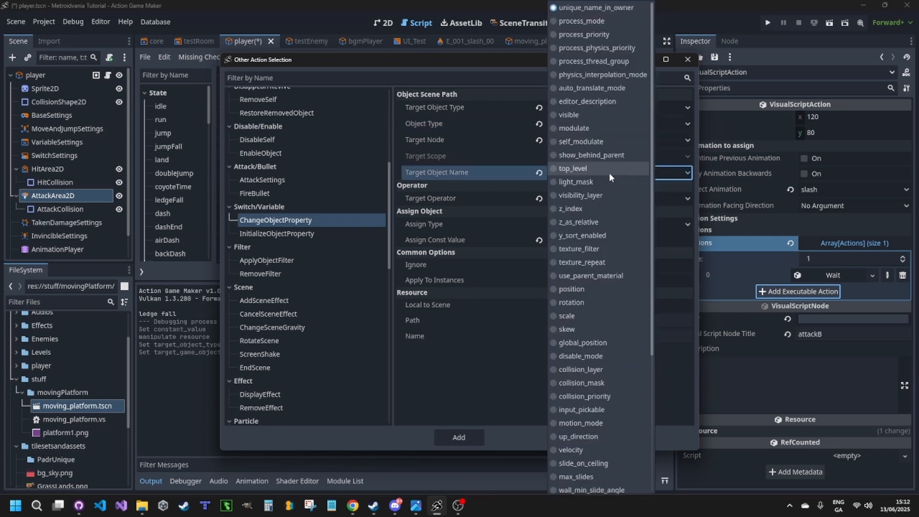
left_click(475, 174)
left_click(564, 142)
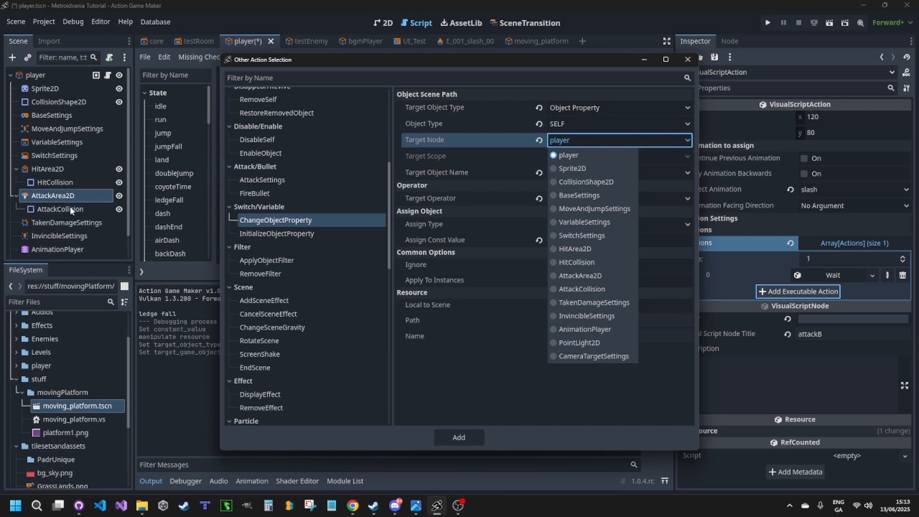
left_click(552, 286)
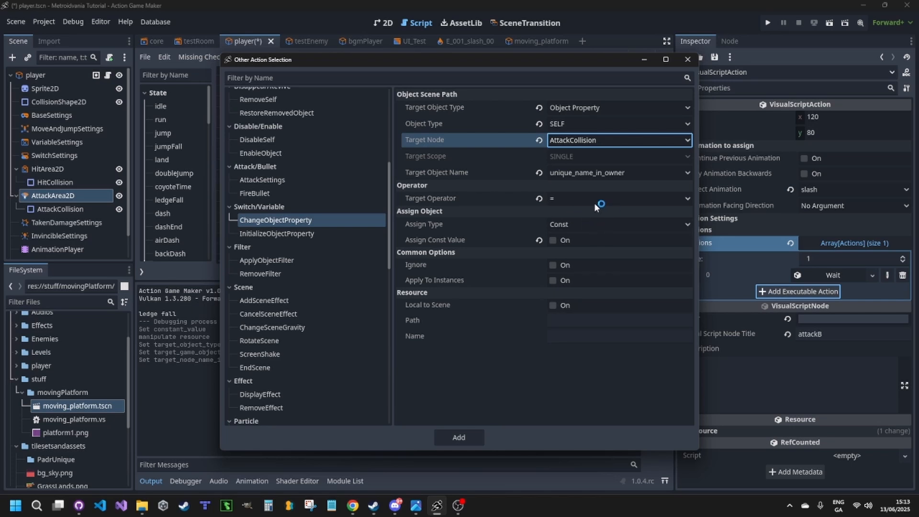
left_click(594, 177)
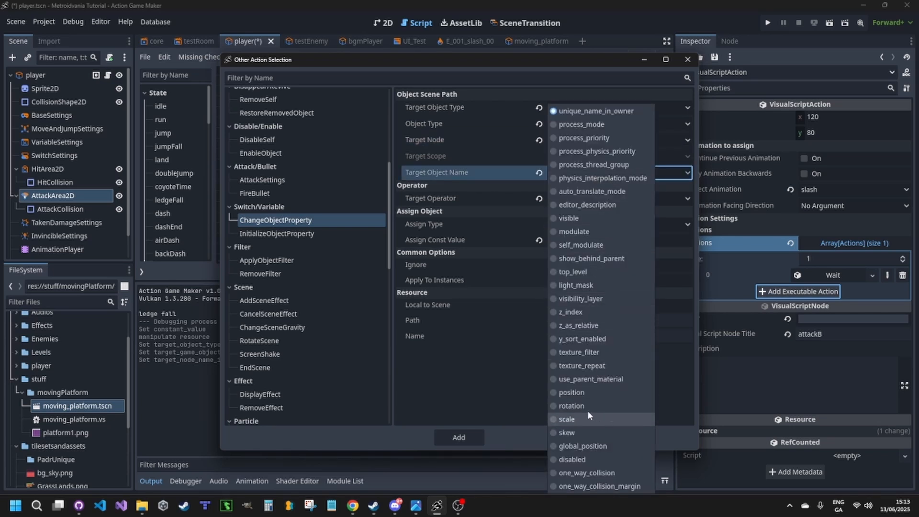
left_click(553, 464)
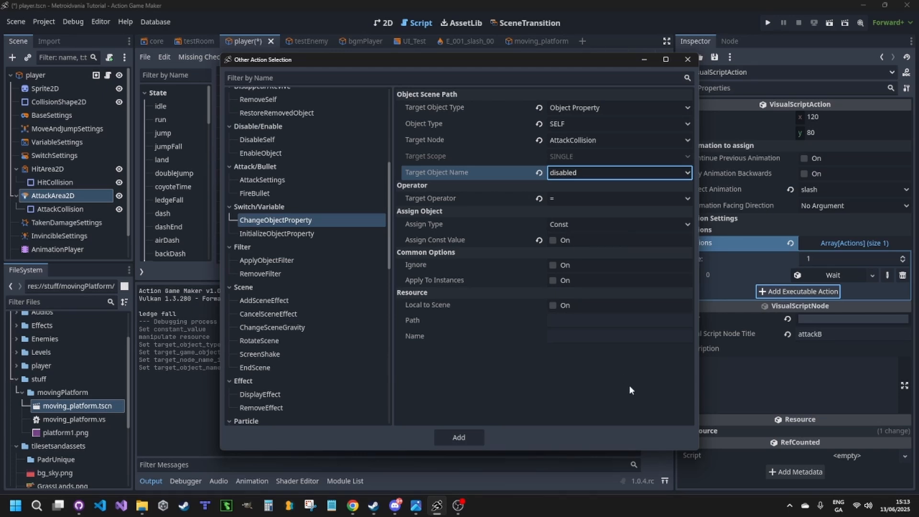
left_click(459, 437)
Step: Add a second Wait action to attackB with a constant value of 0.1 sec
left_click(790, 308)
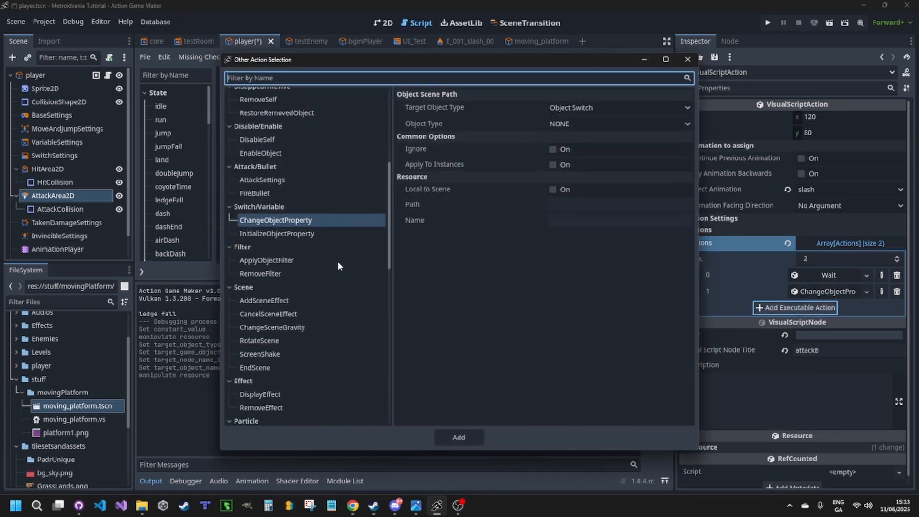
scroll(319, 287, "down", 4)
scroll(335, 338, "down", 6)
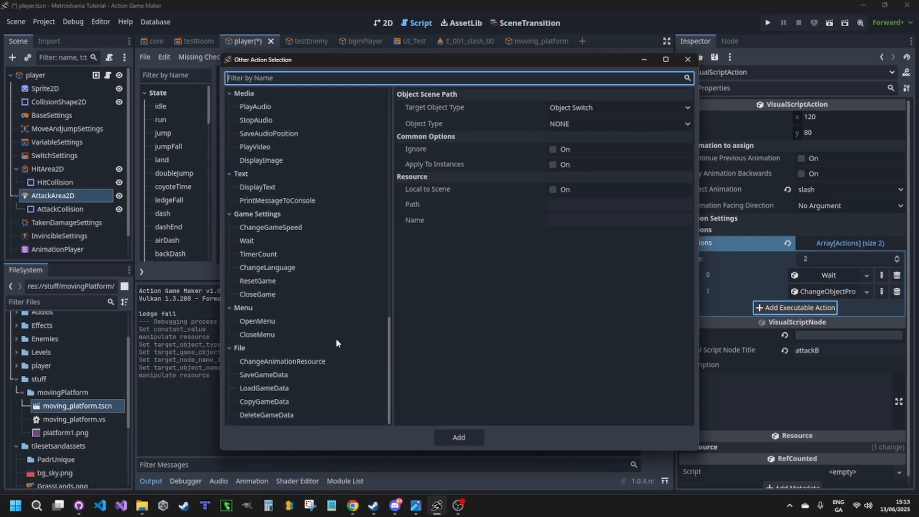
left_click(247, 241)
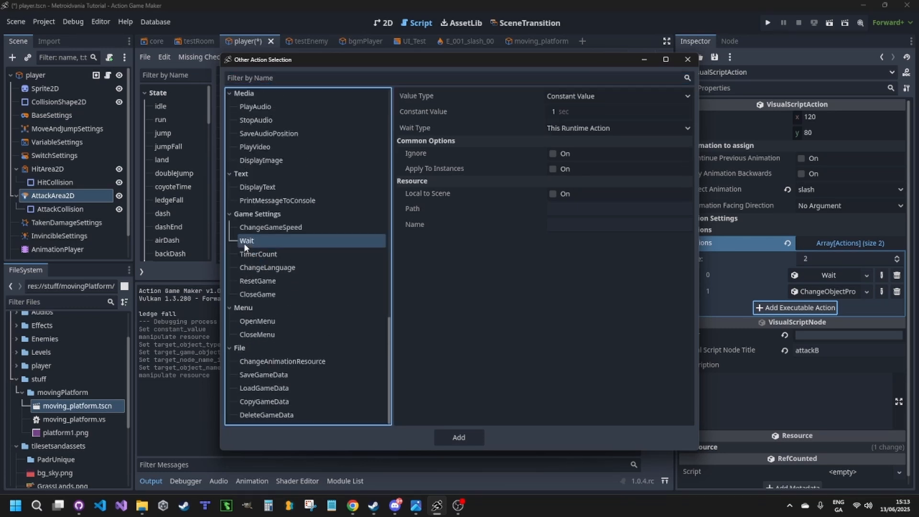
left_click(562, 115)
type("0.1")
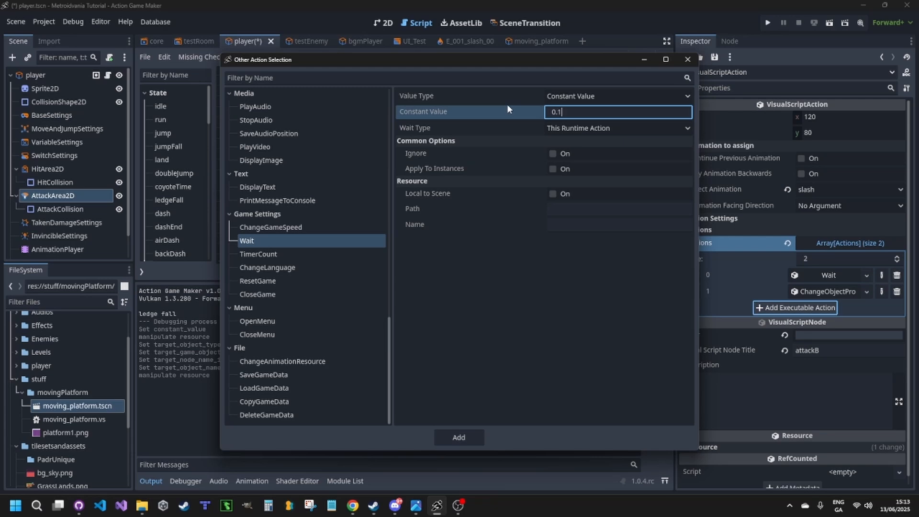
key("Return")
left_click(460, 437)
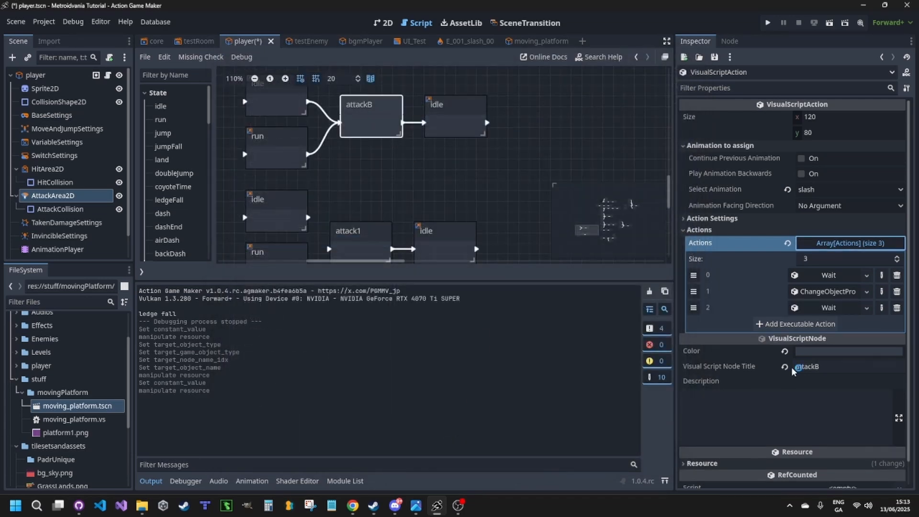
Step: Start a second ChangeObjectProperty action following the 0.1 sec wait, using target object type Object Property and object type SELF
left_click(772, 325)
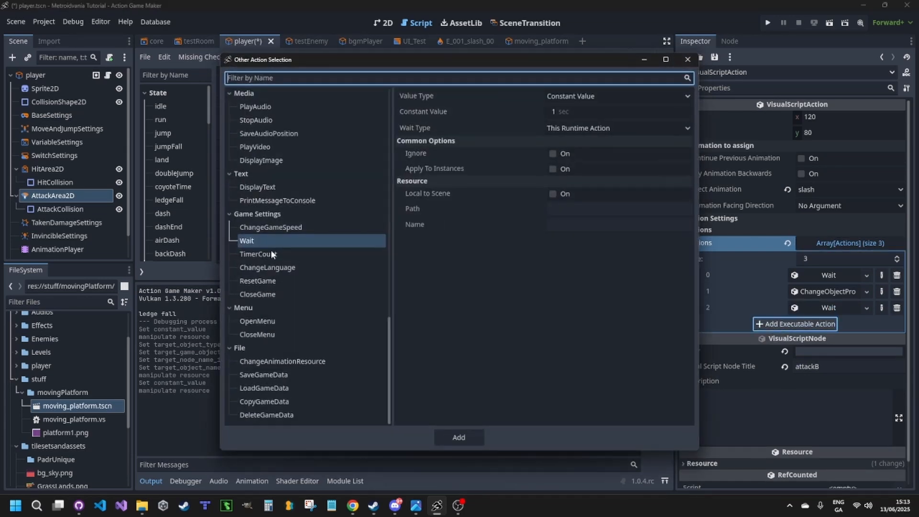
scroll(284, 239, "up", 3)
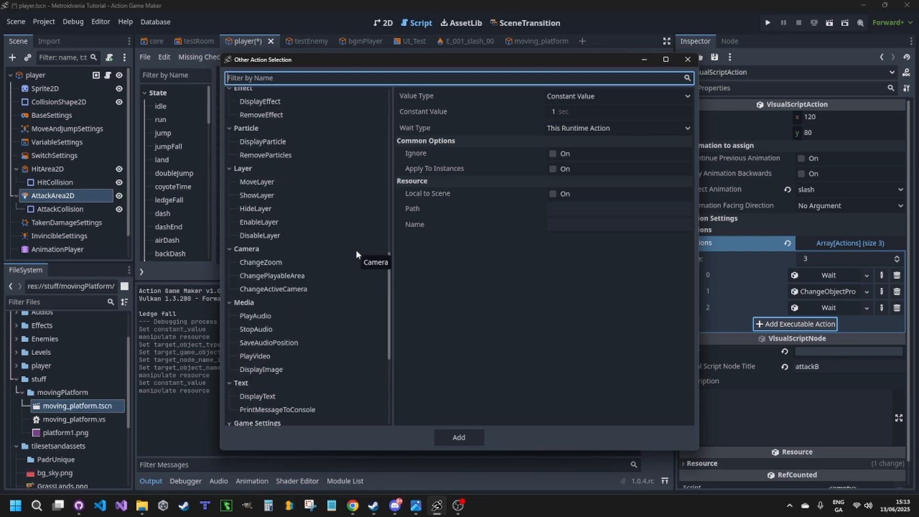
scroll(356, 253, "up", 12)
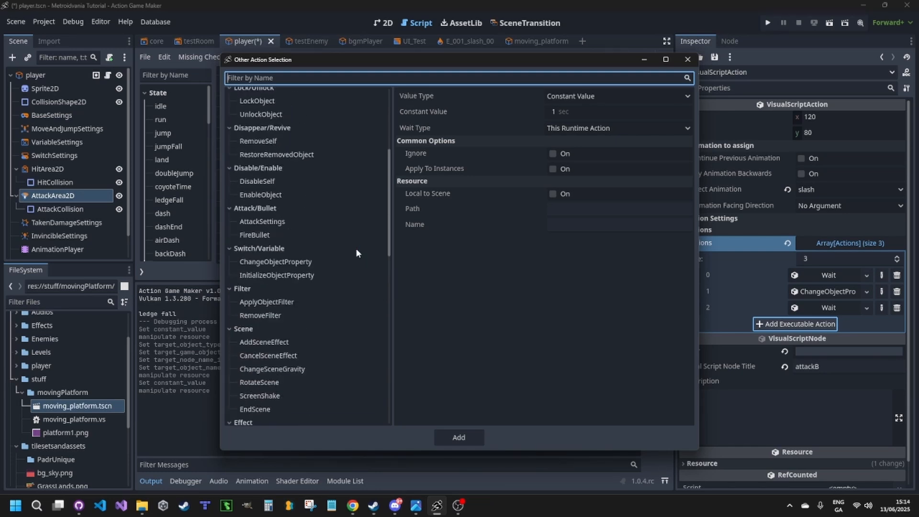
left_click(311, 263)
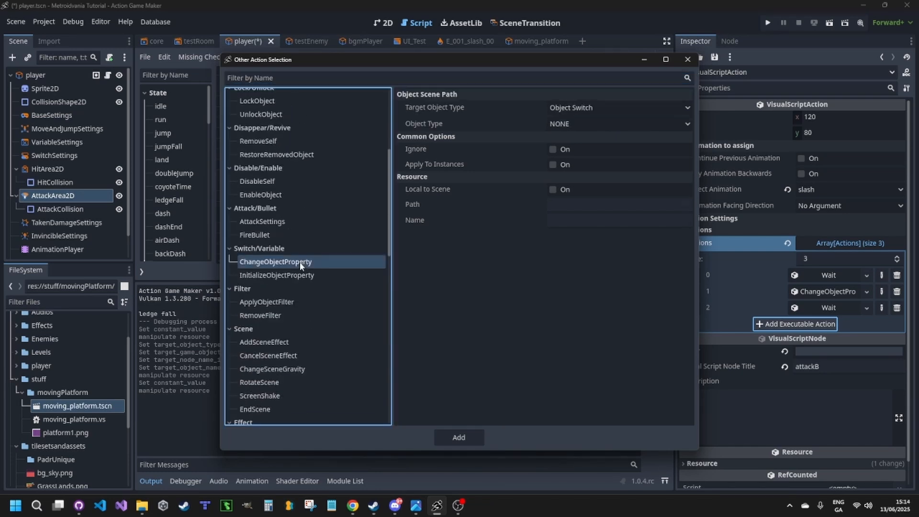
left_click(587, 108)
left_click(579, 149)
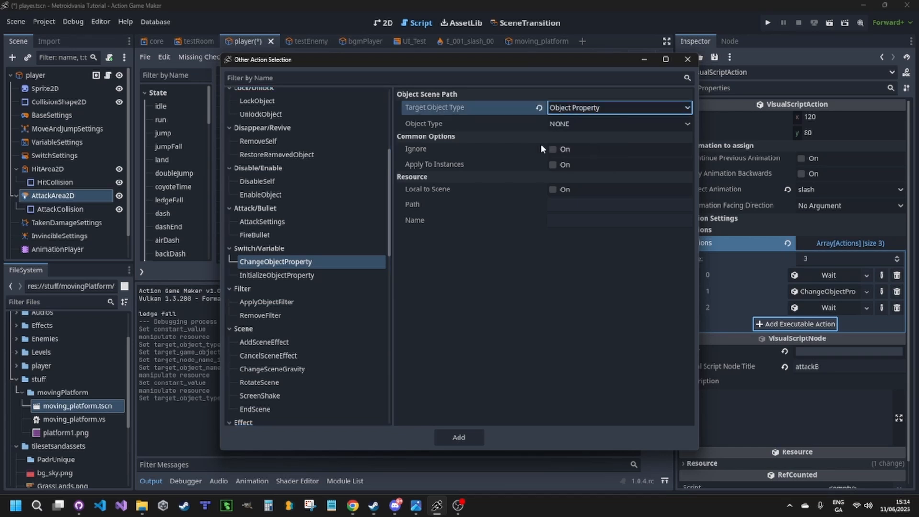
left_click(576, 126)
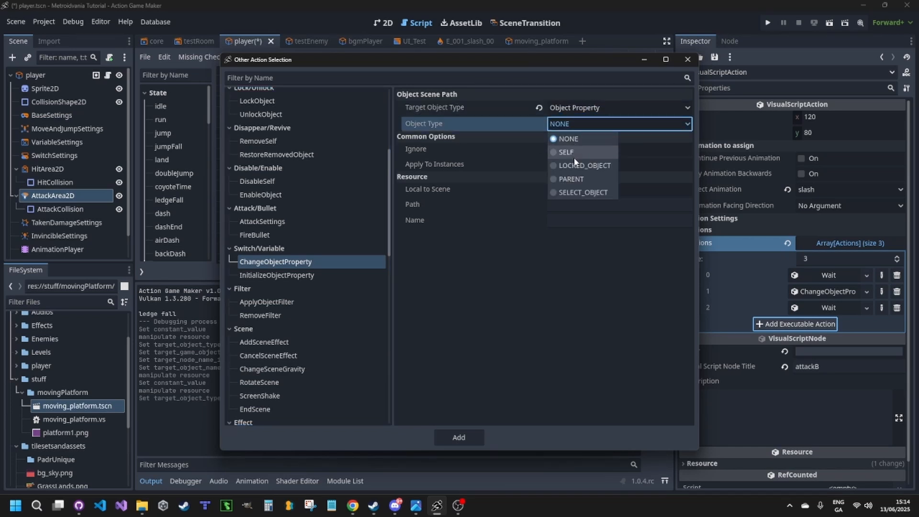
left_click(586, 150)
Step: Target the AttackCollision node's disabled property, switch the assigned constant on, and add the action to attackB
left_click(585, 142)
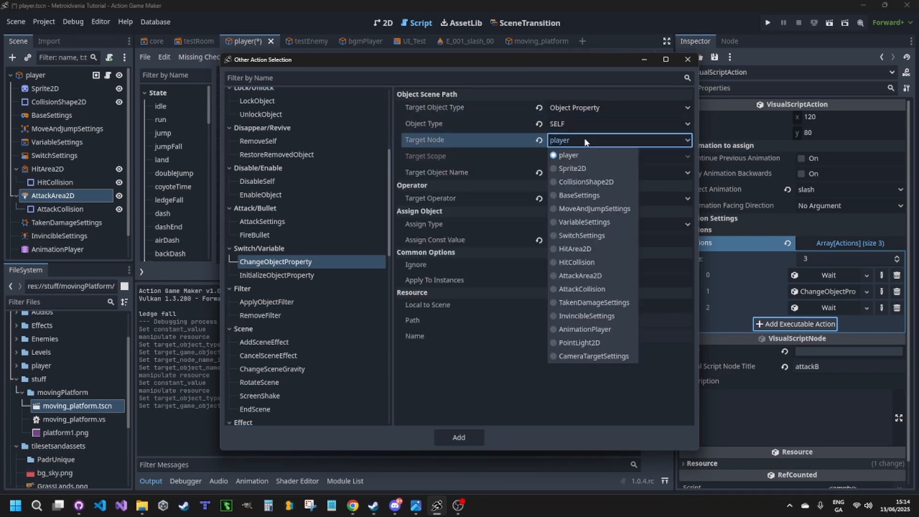
left_click(588, 293)
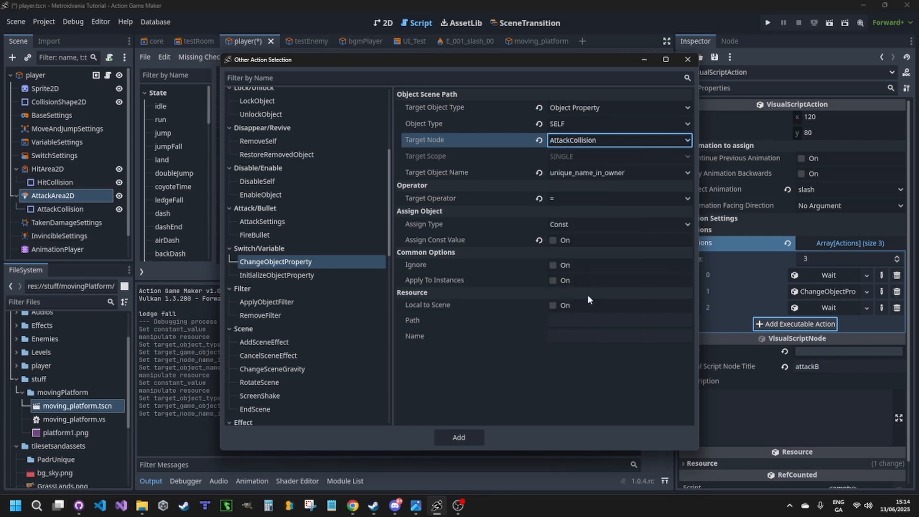
left_click(581, 175)
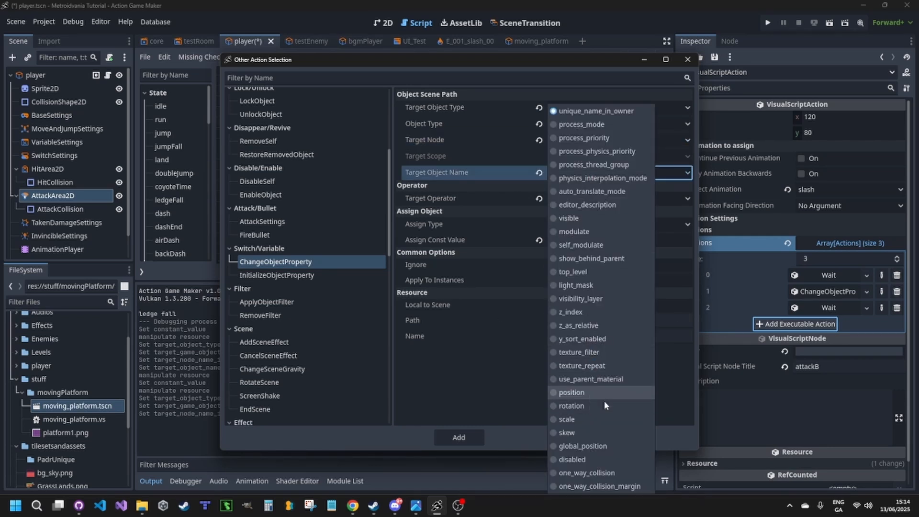
left_click(600, 458)
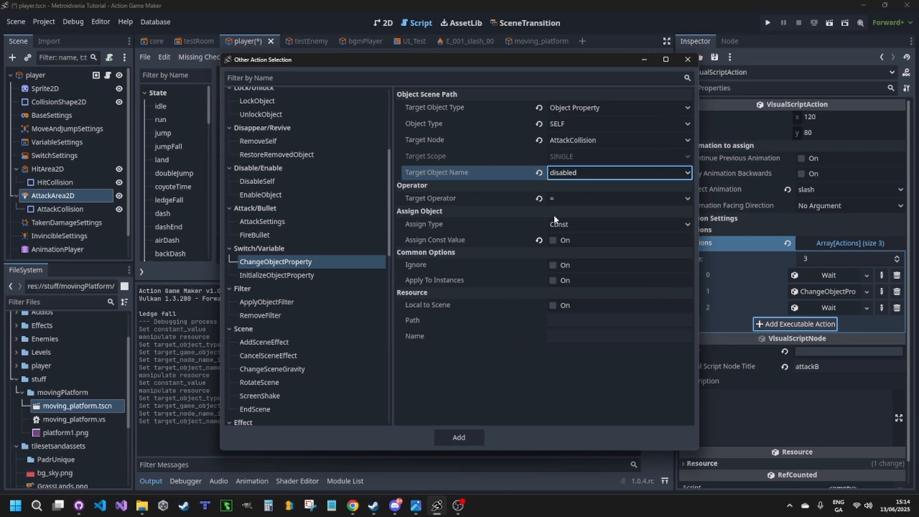
left_click(555, 241)
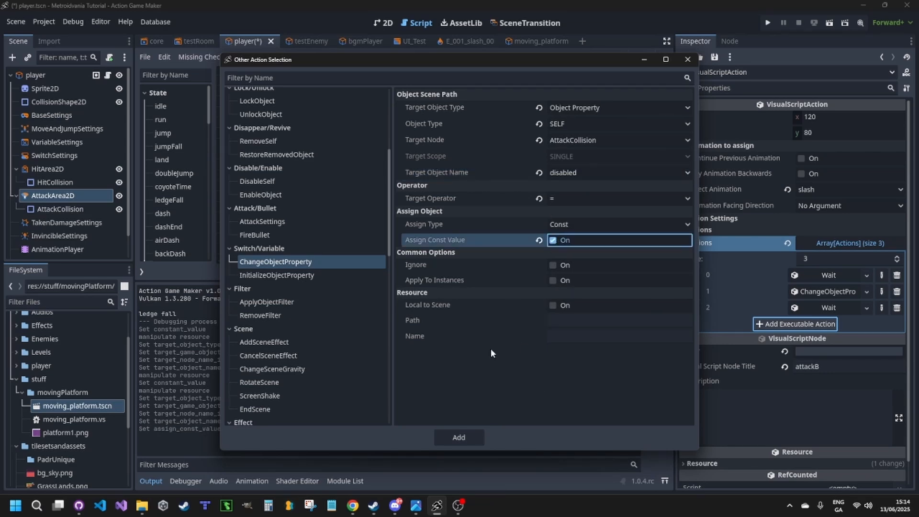
left_click(458, 437)
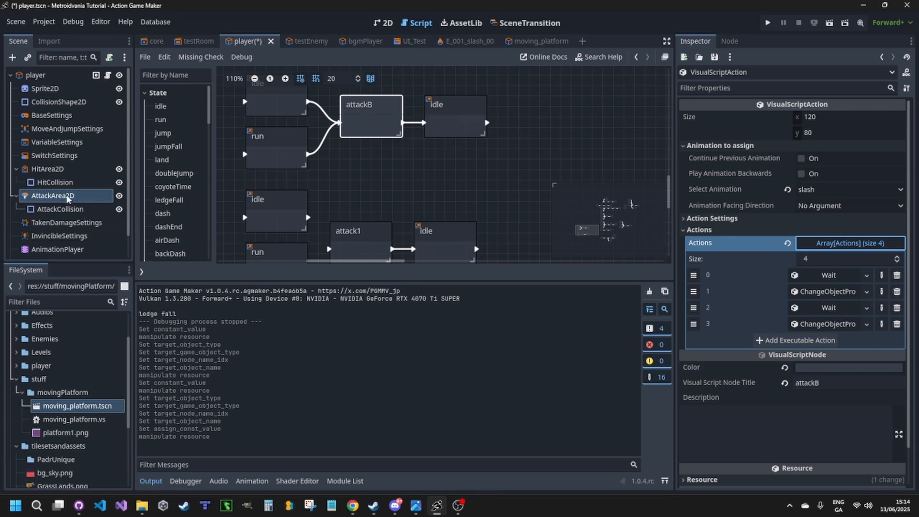
Step: Filter the AttackCollision node's properties for "disabled" and turn its Disabled property off
left_click(74, 207)
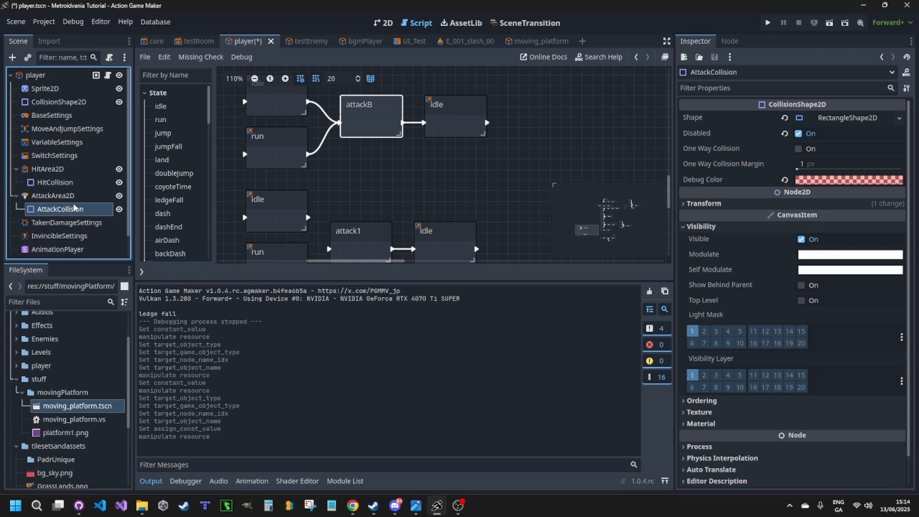
left_click(770, 87)
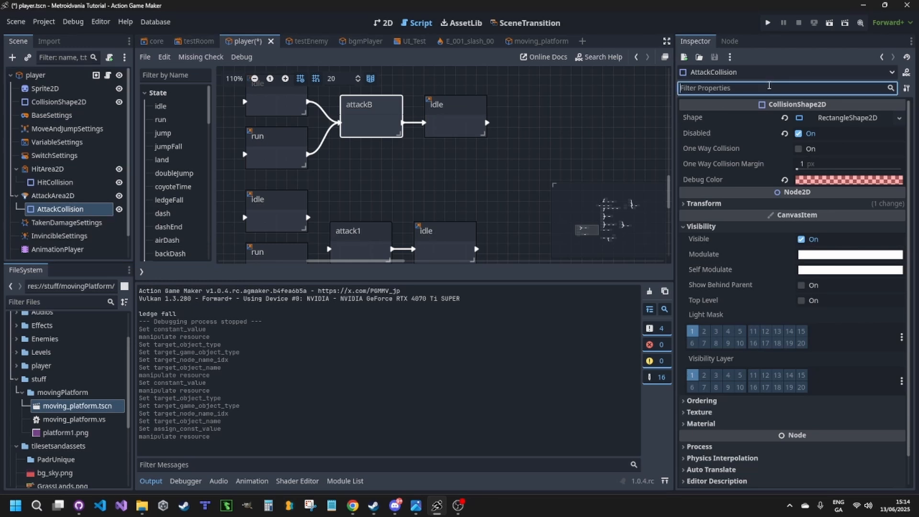
type("disabled")
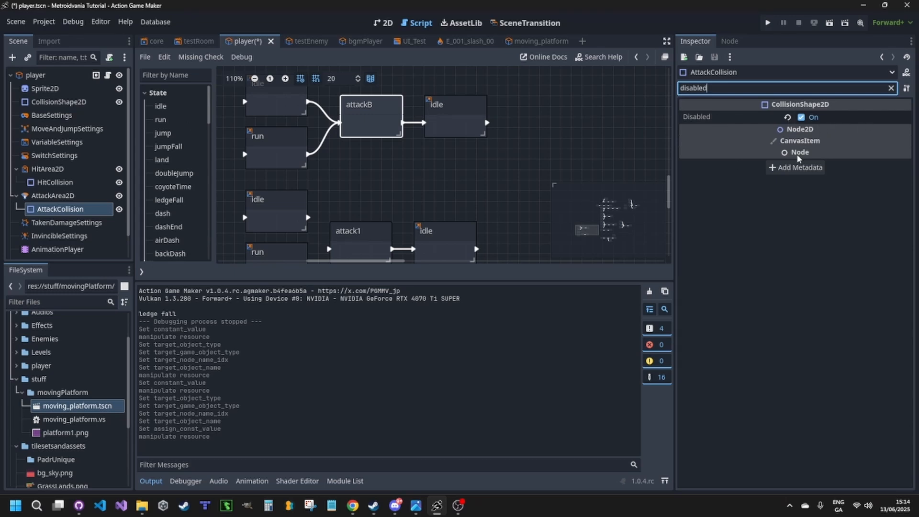
left_click(802, 117)
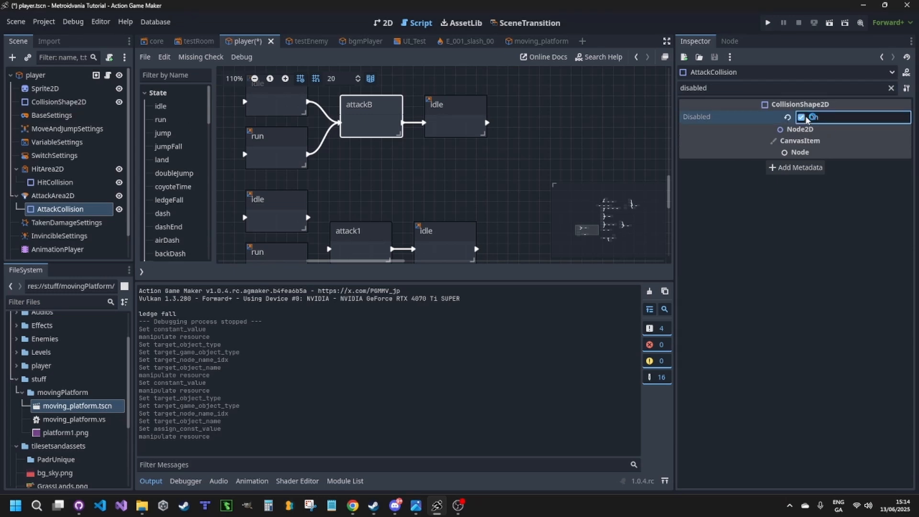
Step: Run the game, move the player to check the attack collision area, and close the game window
key("F5")
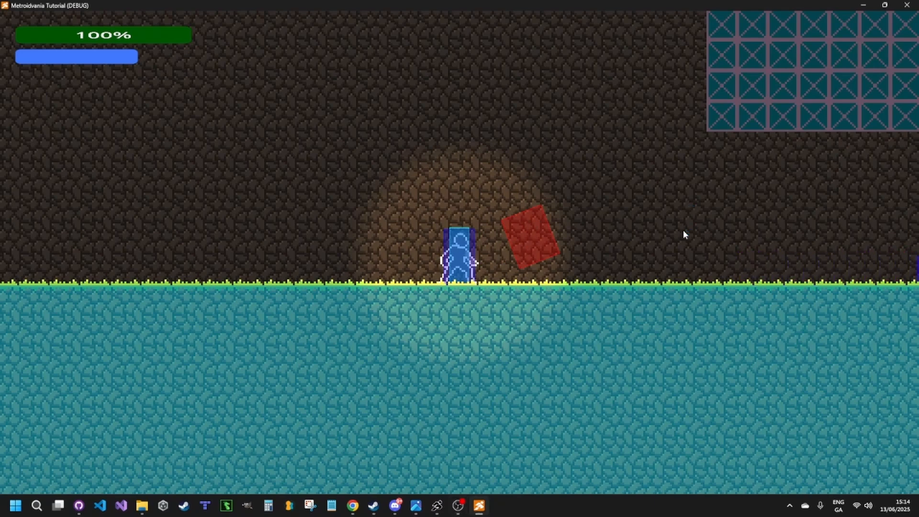
key("d")
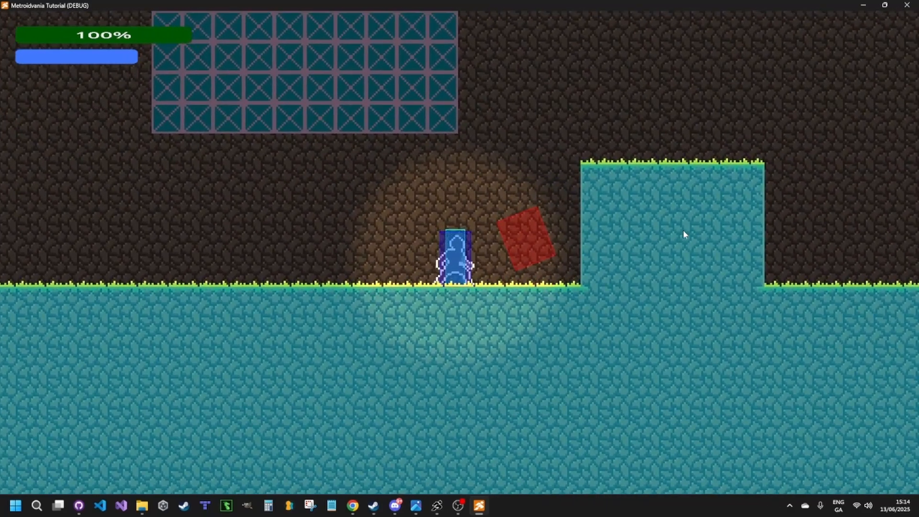
left_click(907, 5)
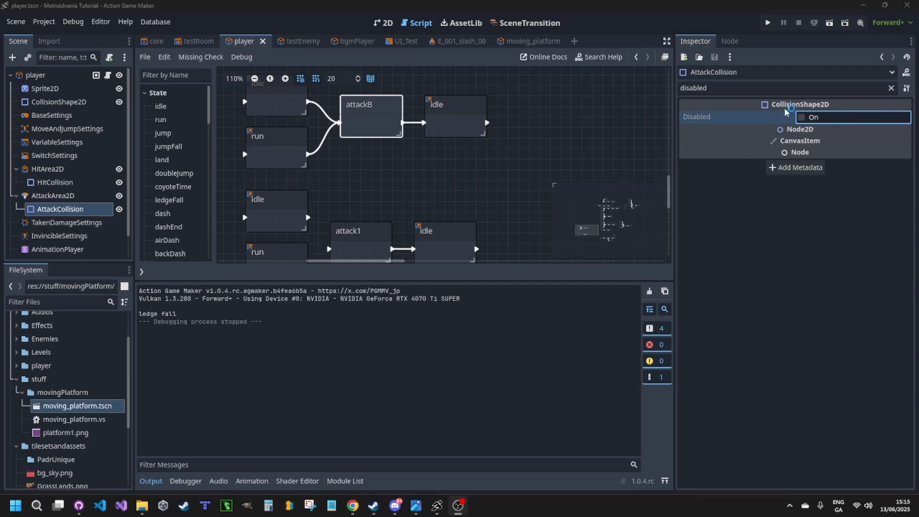
Step: Turn AttackCollision's Disabled property back on and test the slash attack repeatedly while standing and moving in the running game
left_click(801, 117)
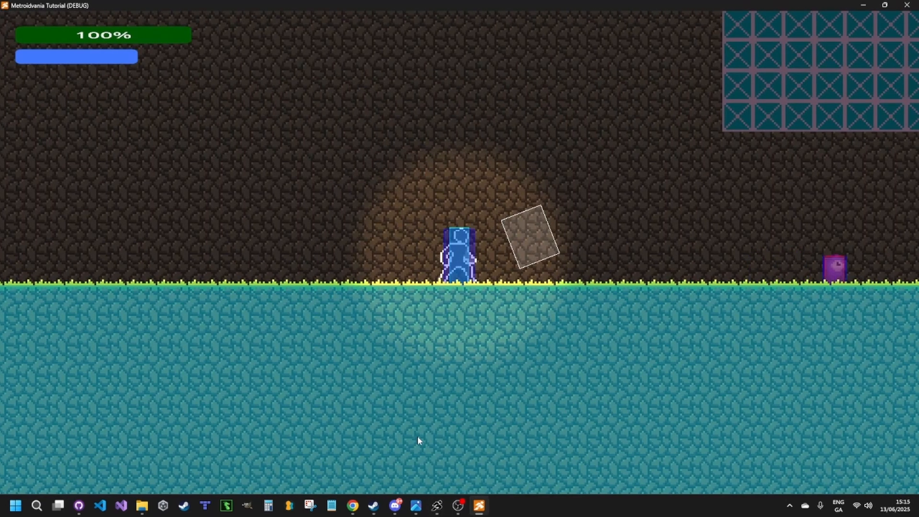
left_click(418, 436)
left_click(417, 436)
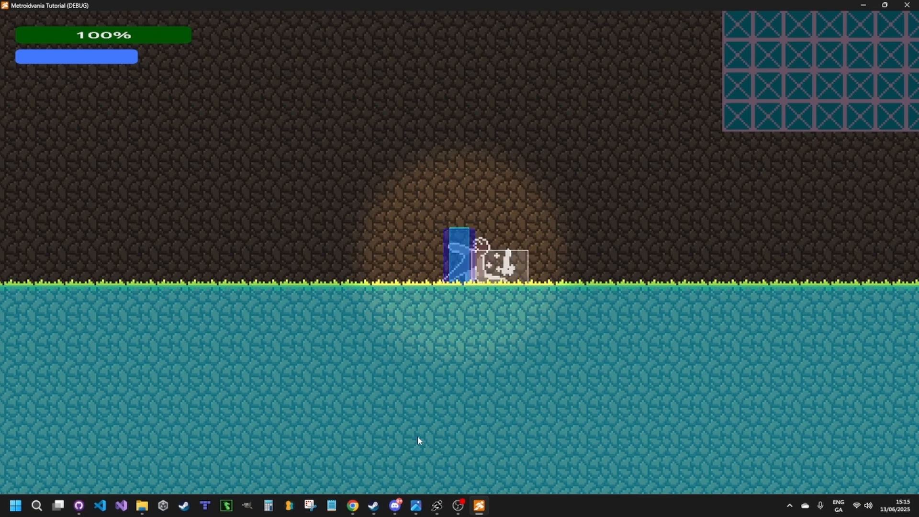
left_click(418, 437)
key("d")
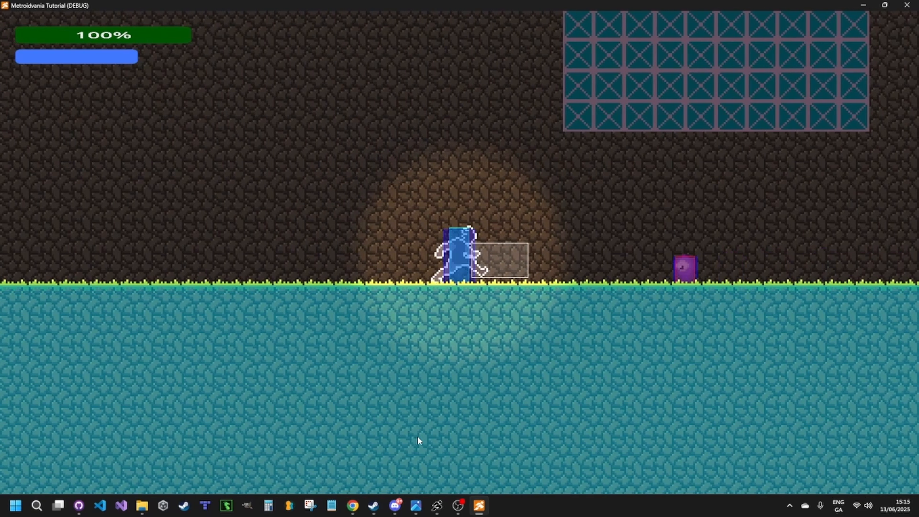
left_click(418, 437)
key("d")
left_click(418, 436)
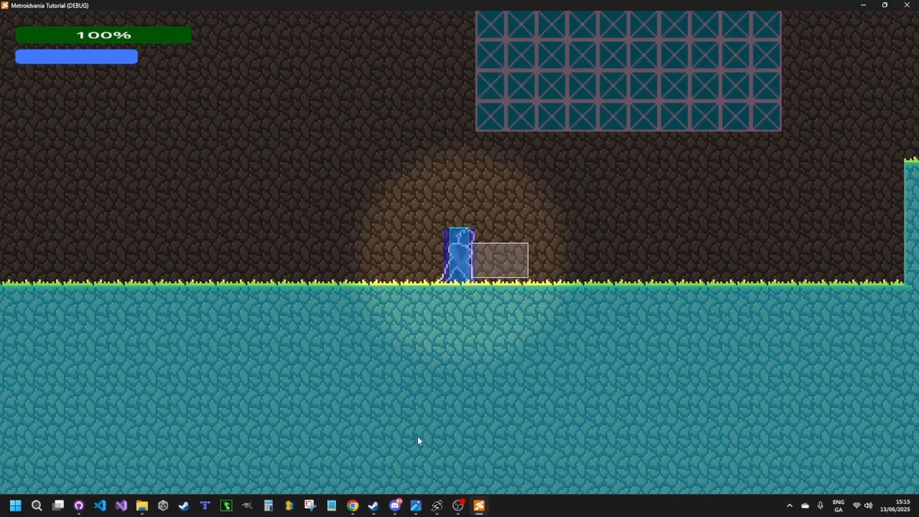
left_click(418, 436)
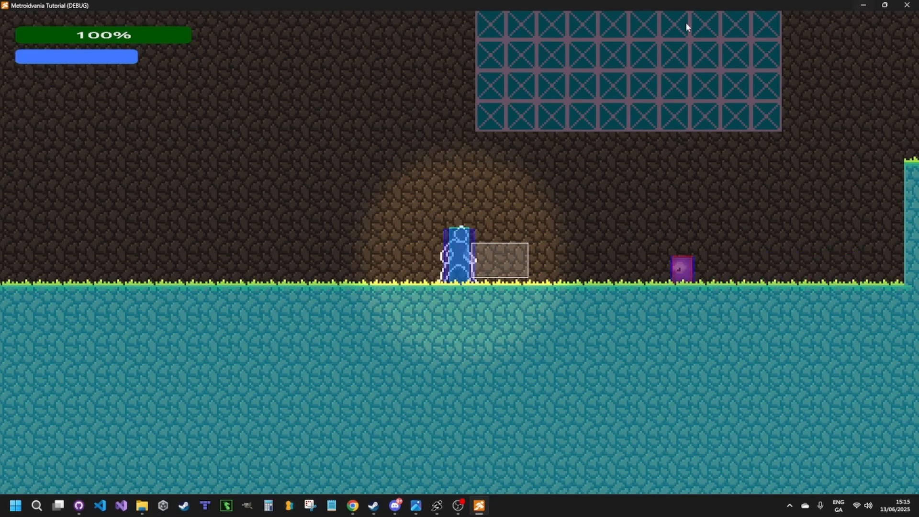
left_click(906, 6)
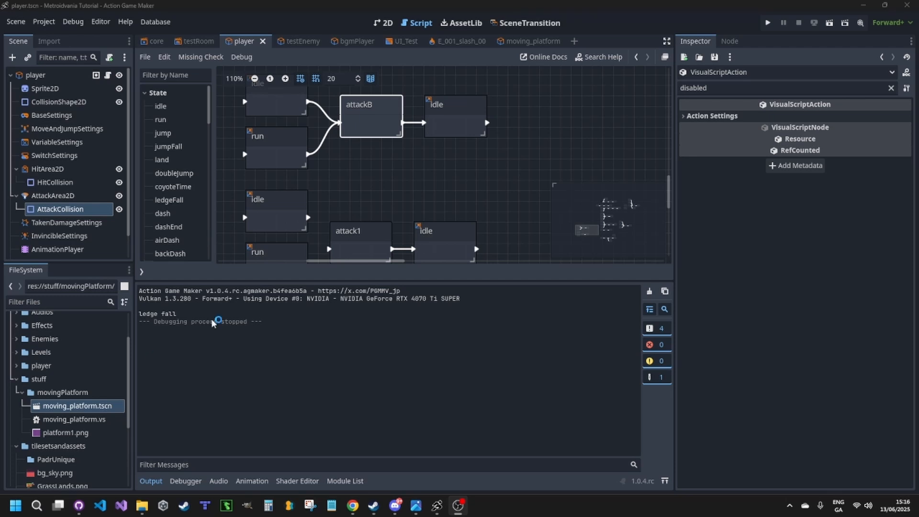
Step: Clear the property filter for the attackB node and delete all of its Wait and ChangeObjectProperty actions
left_click(377, 134)
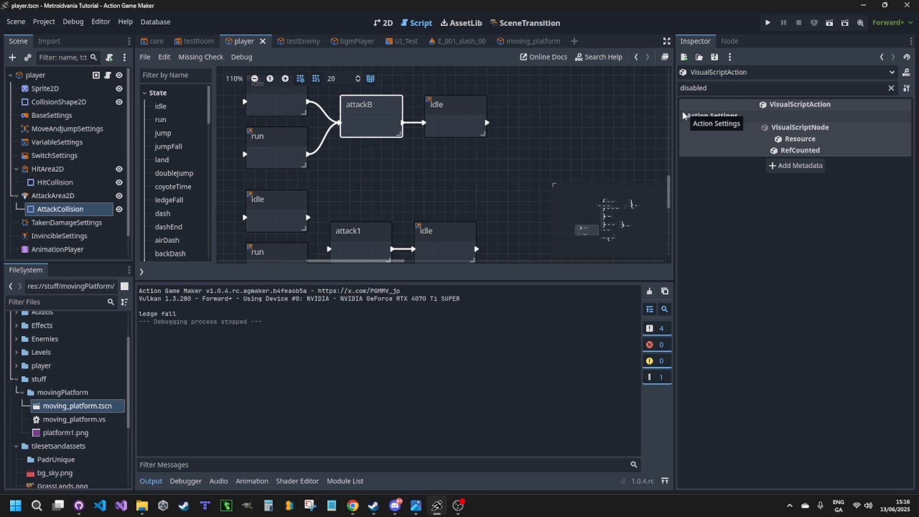
left_click(891, 88)
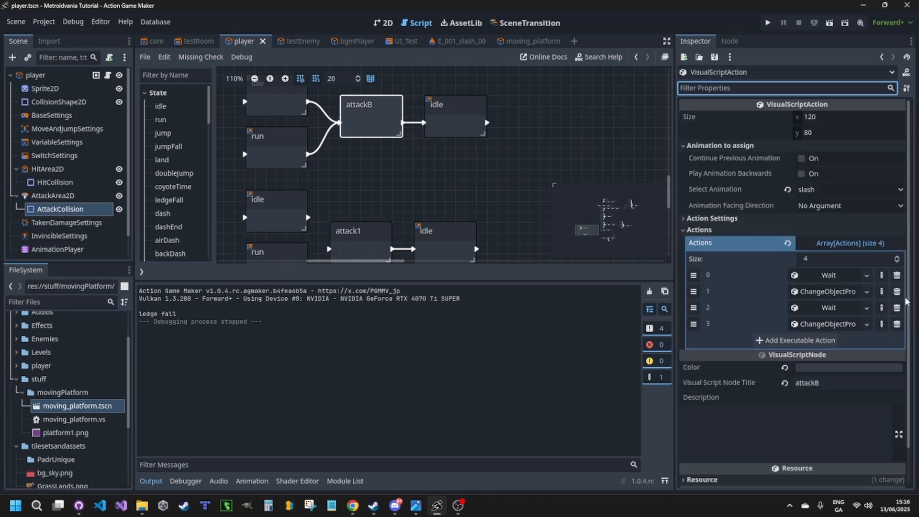
left_click(897, 275)
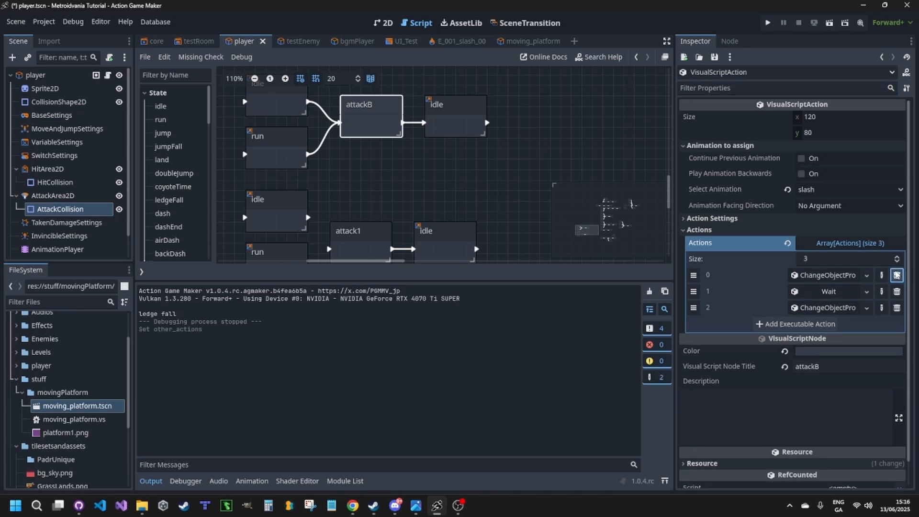
left_click(897, 275)
left_click(896, 275)
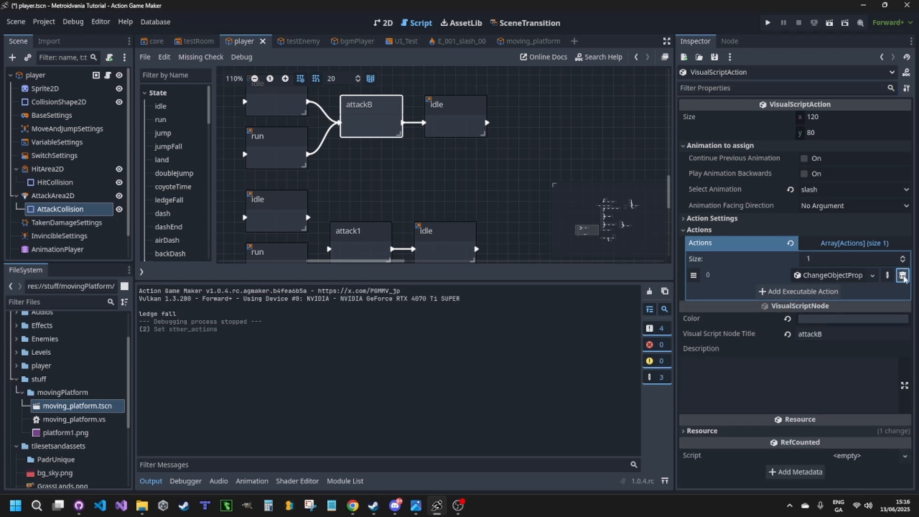
left_click(896, 275)
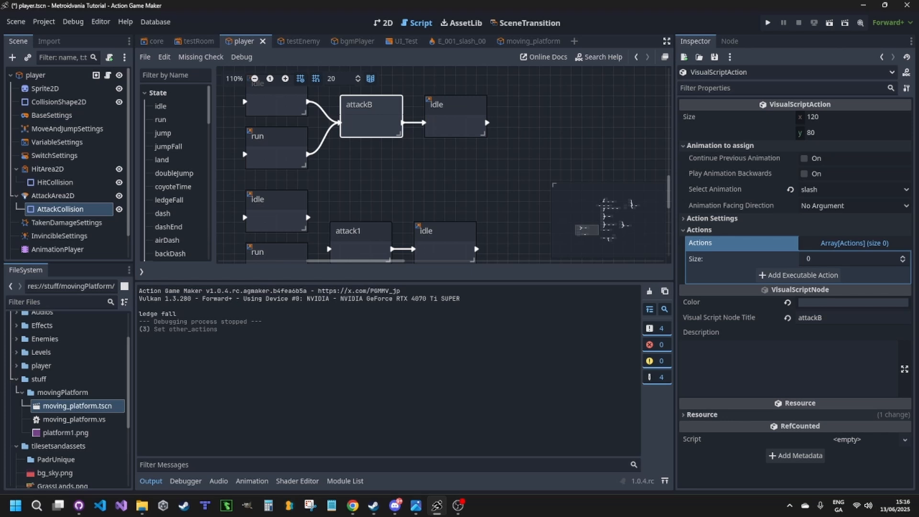
Step: Add a track for AttackCollision's Disabled property to the slash animation, with a key switched on at 0 seconds
left_click(79, 248)
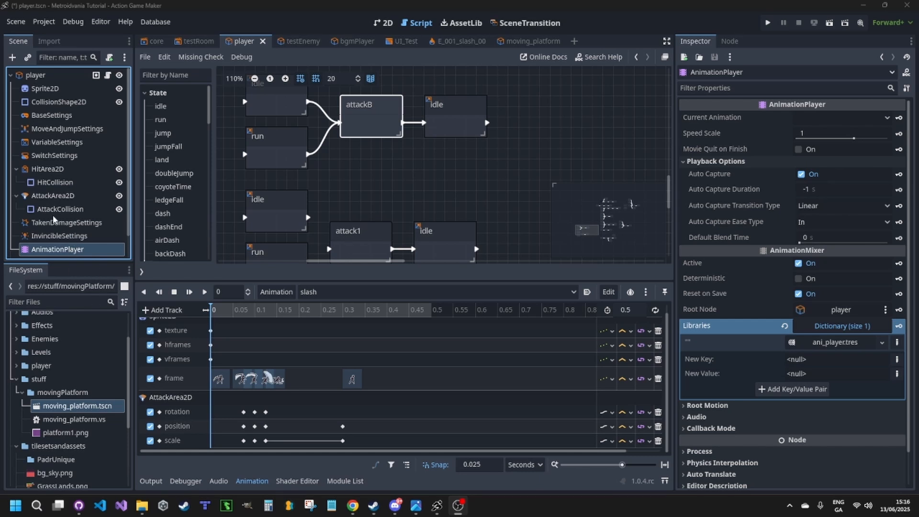
left_click(82, 211)
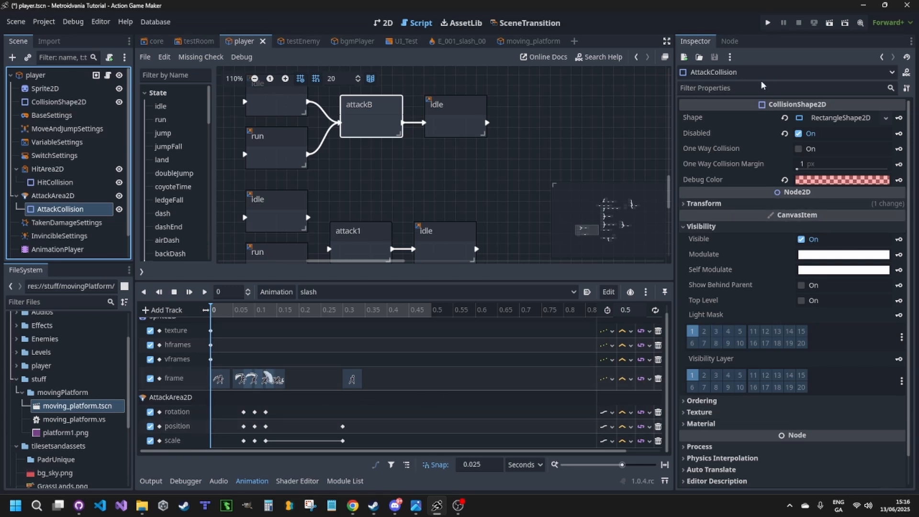
left_click(761, 88)
type("disab")
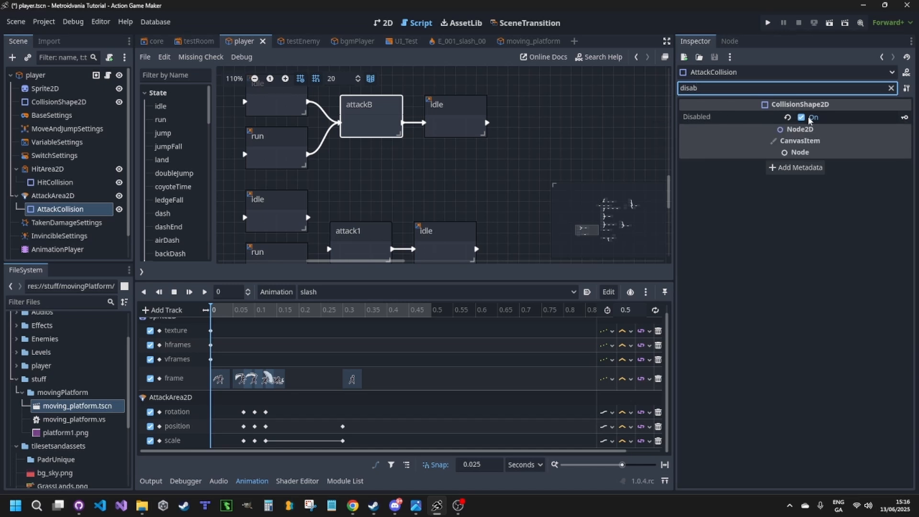
left_click(903, 118)
left_click(419, 271)
left_click(420, 285)
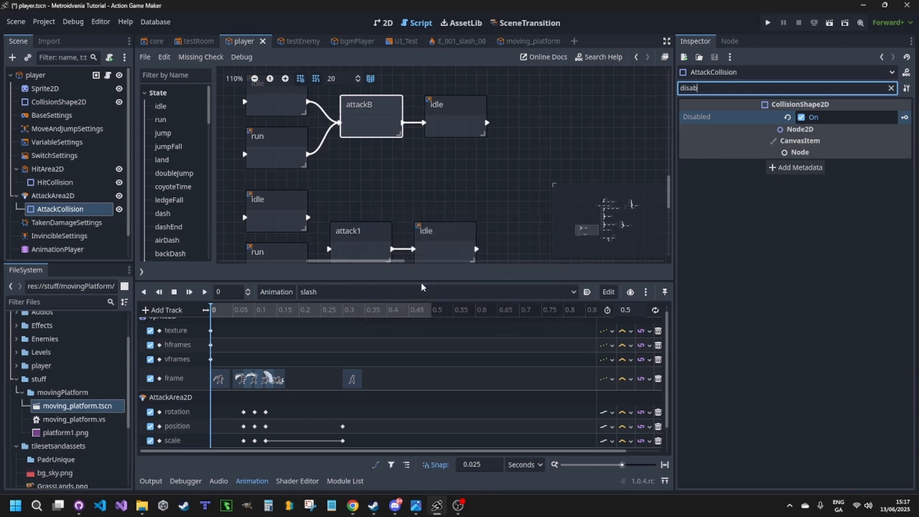
scroll(537, 379, "down", 2)
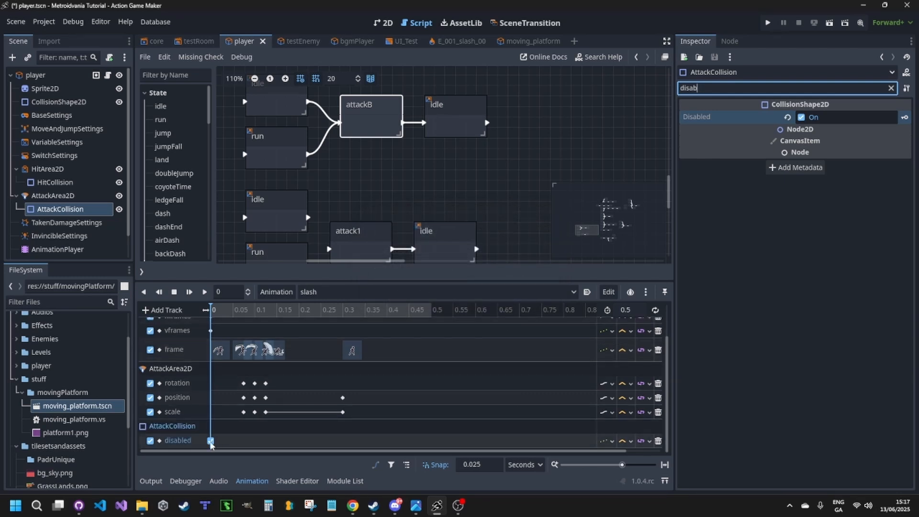
Step: Key AttackCollision's Disabled property off at 0.1 seconds in the slash animation, checking the slash frames in the 2D view
left_click(236, 314)
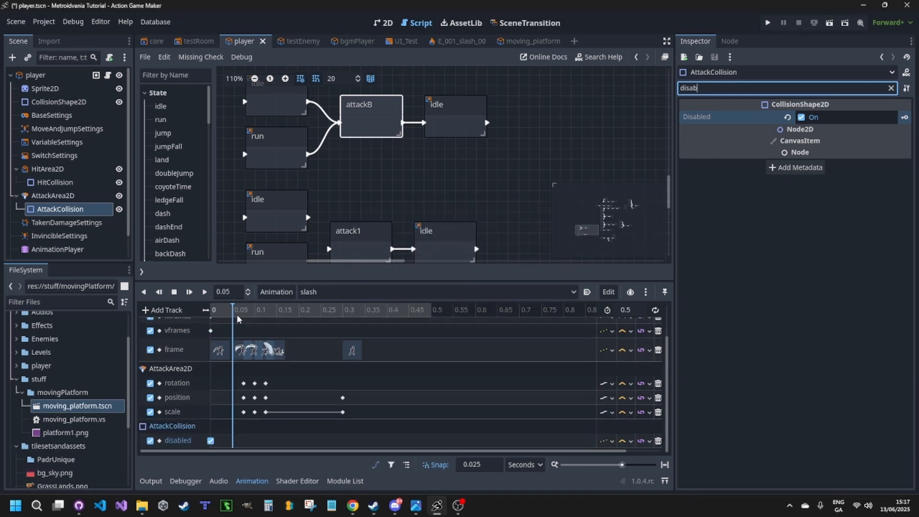
left_click(242, 314)
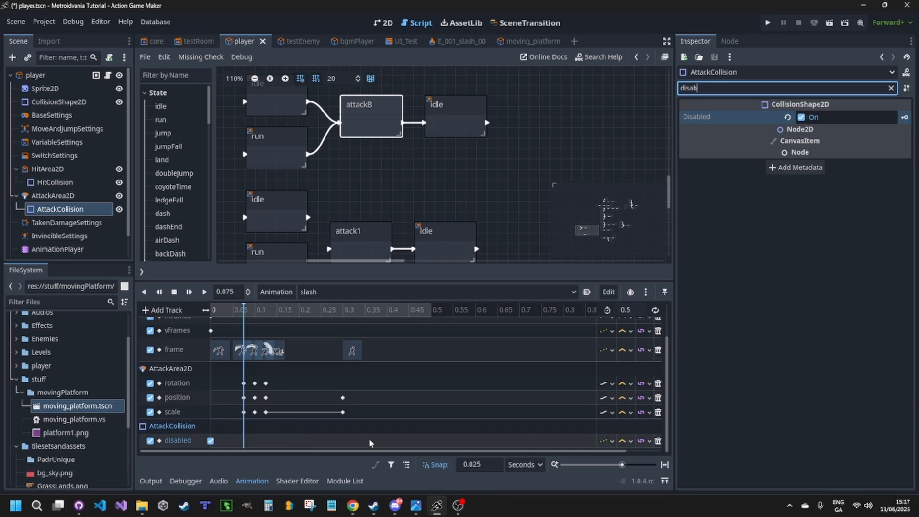
left_click(384, 23)
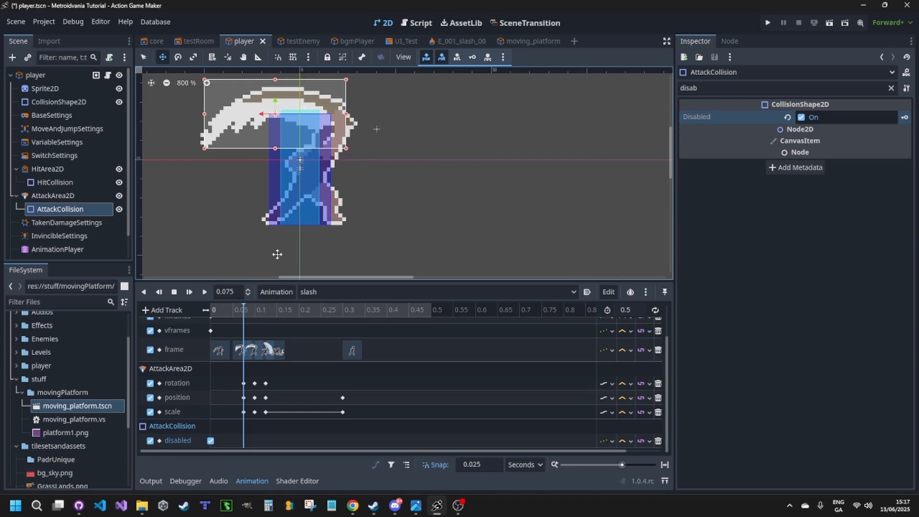
left_click(255, 314)
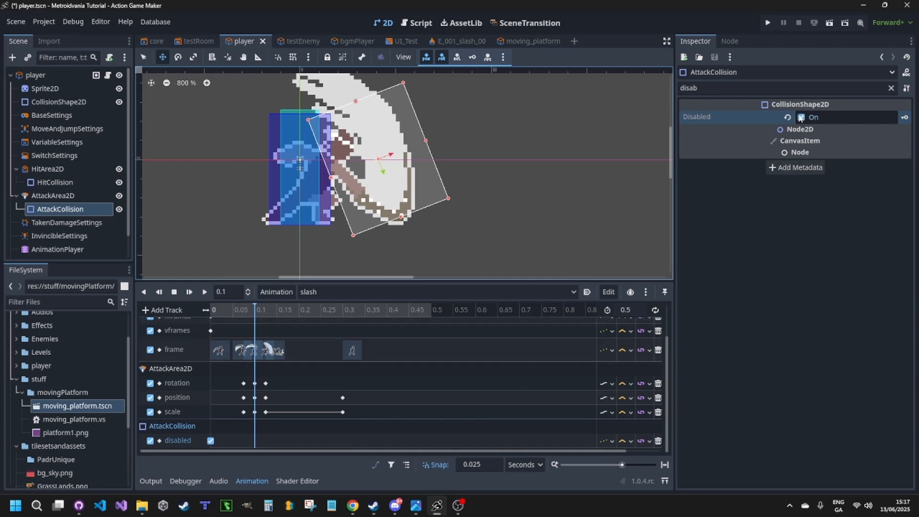
left_click(801, 118)
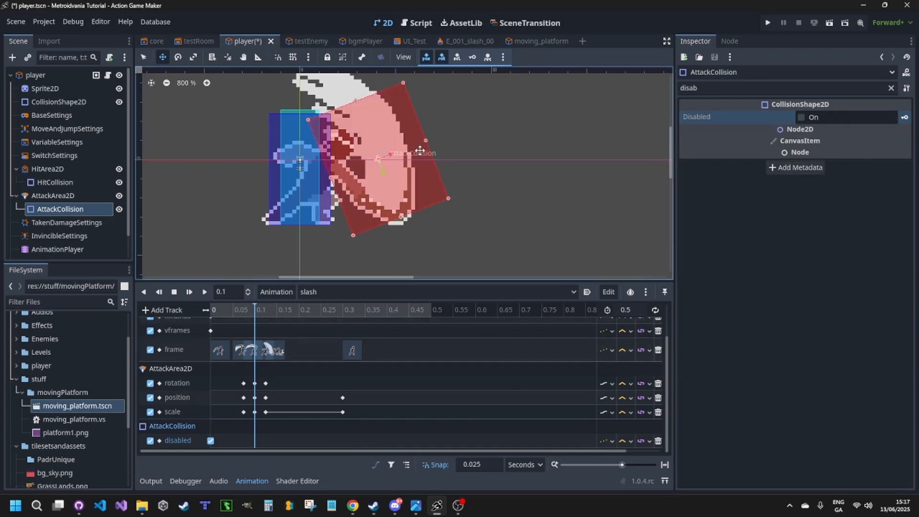
left_click(905, 118)
Step: Key AttackCollision's Disabled property on at 0.3 seconds in the slash animation and play the animation back
left_click(268, 314)
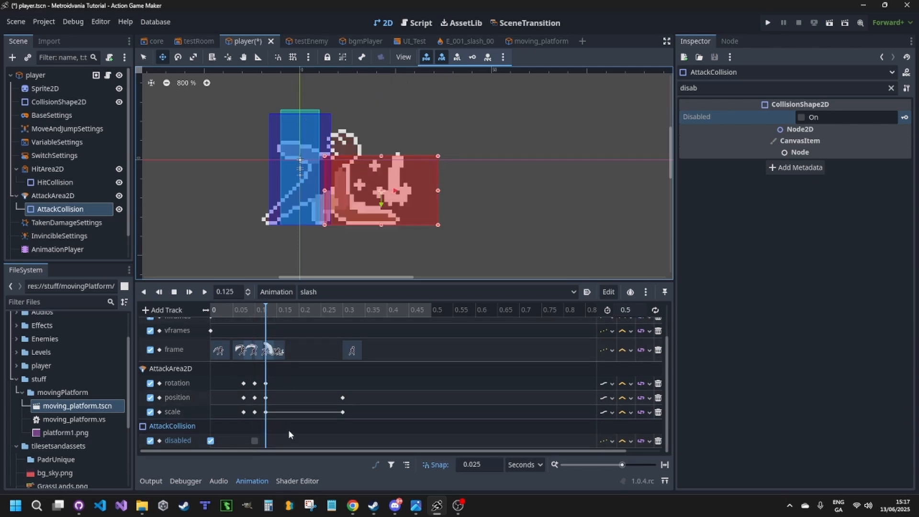
left_click(318, 314)
left_click(338, 314)
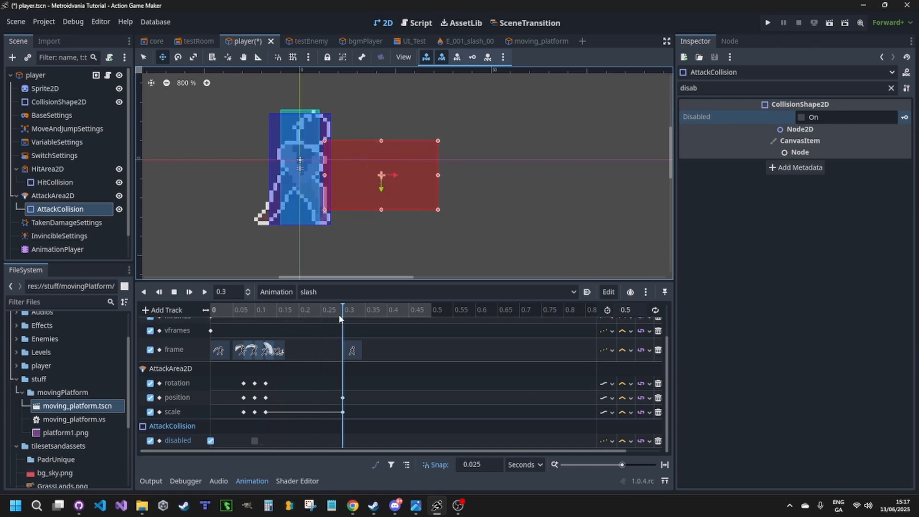
left_click(804, 117)
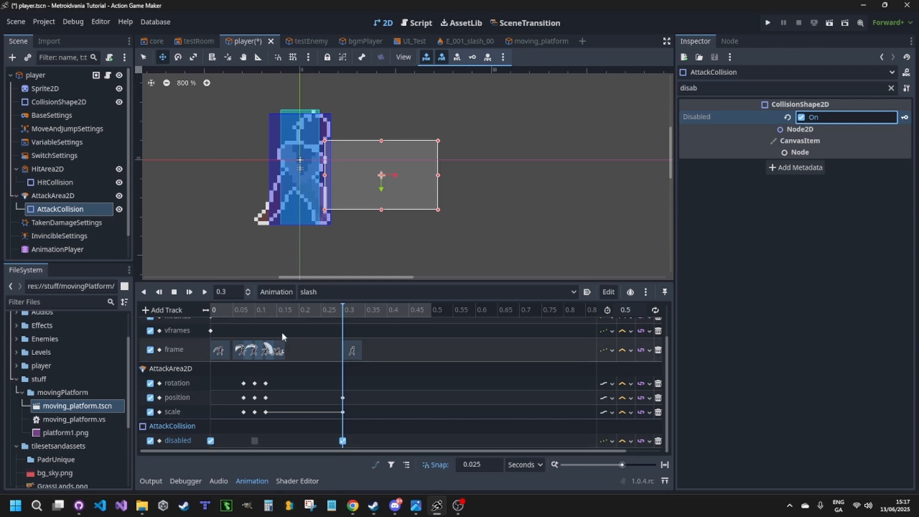
left_click(145, 292)
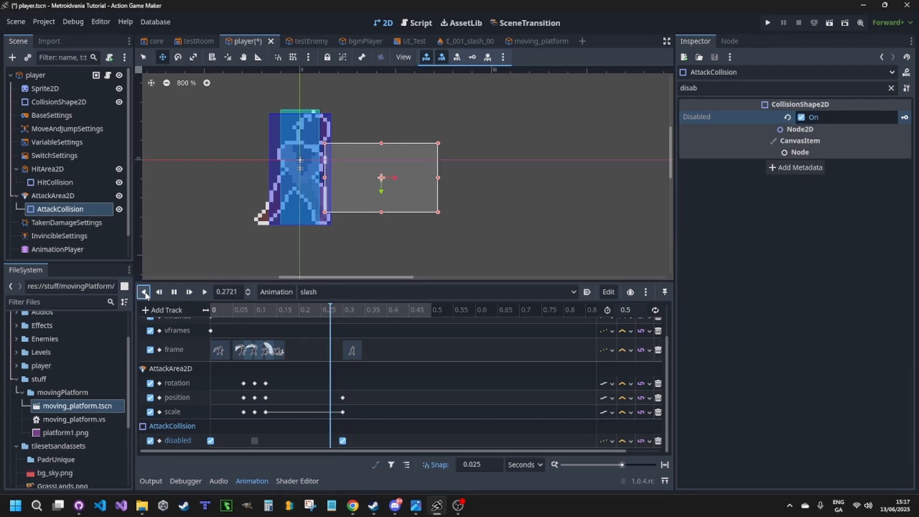
left_click(206, 294)
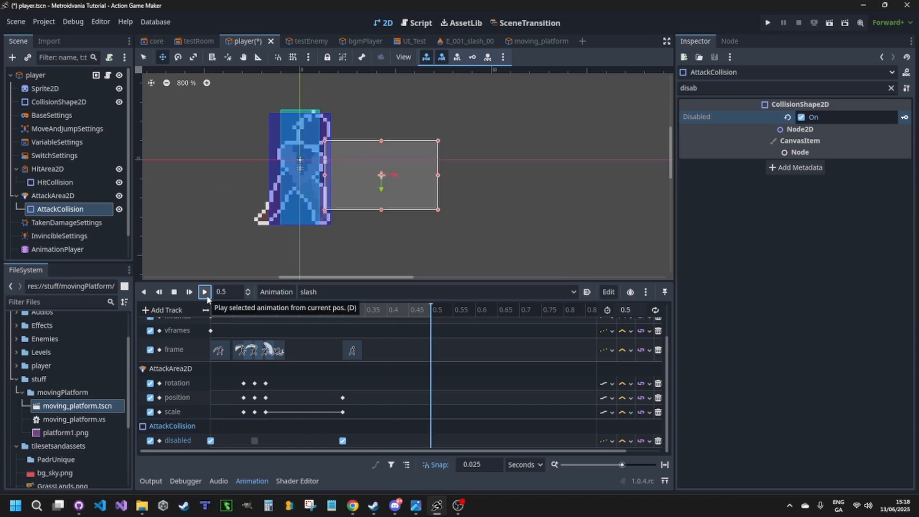
left_click(205, 292)
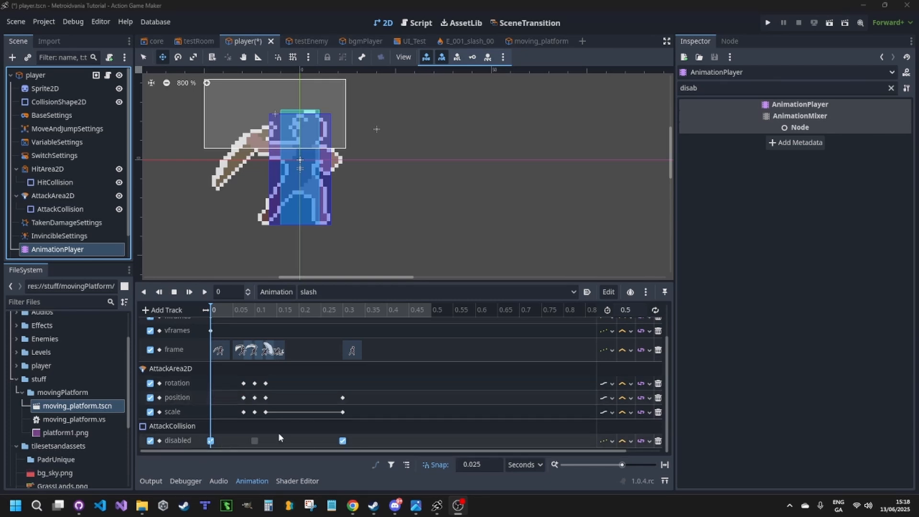
Step: Add a track for AttackCollision's Disabled property to the run animation, keyed on at 0 seconds
left_click(353, 293)
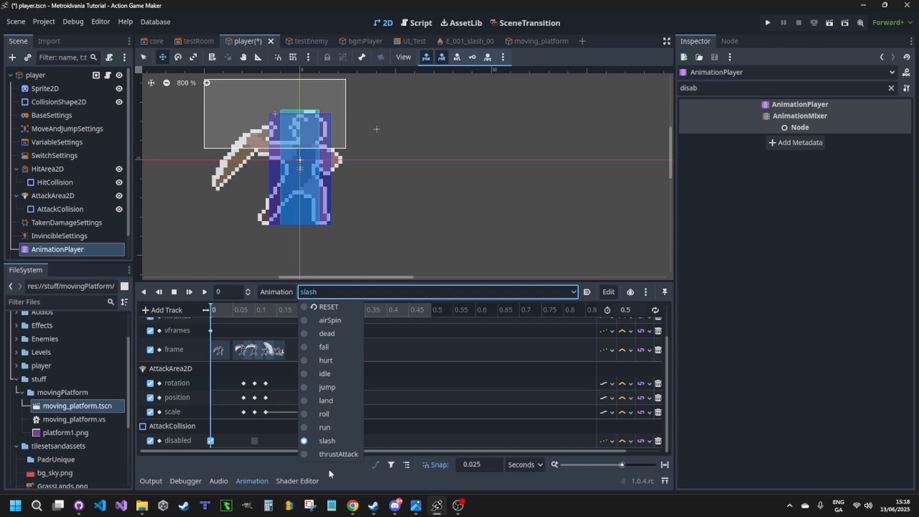
left_click(307, 430)
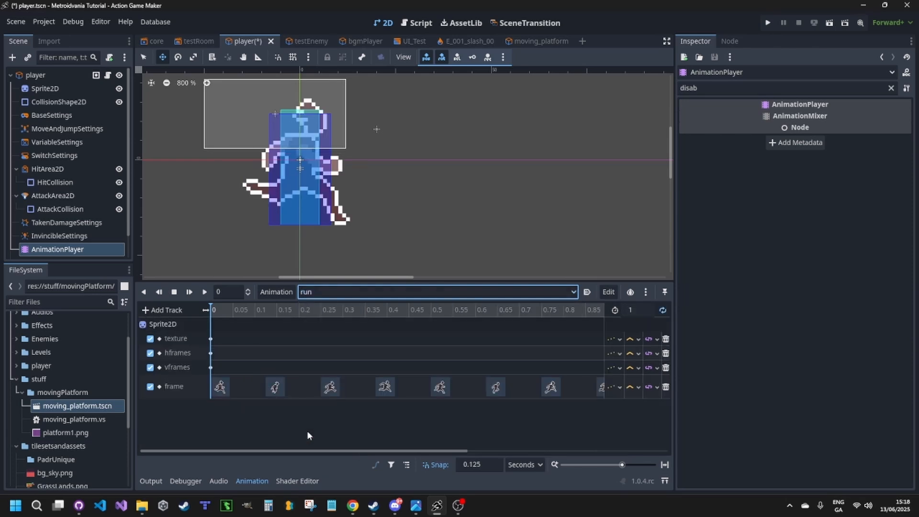
left_click(53, 209)
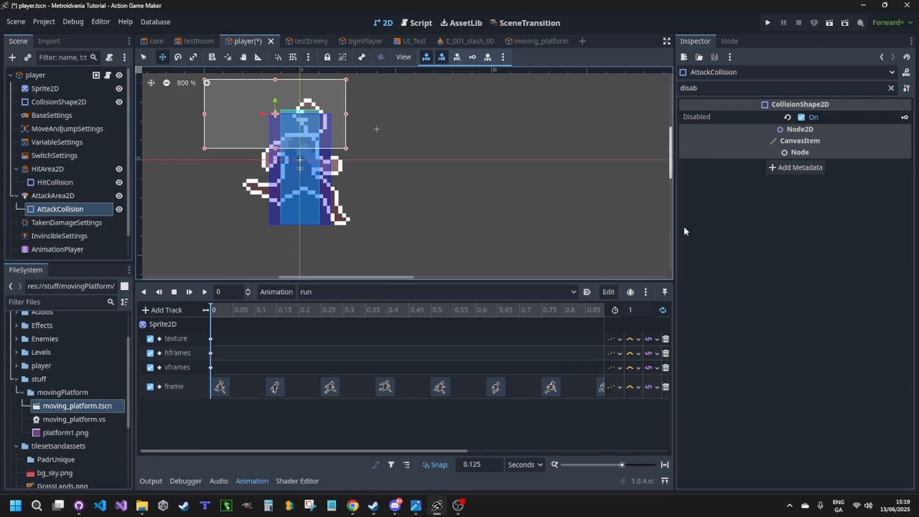
left_click(905, 117)
left_click(428, 287)
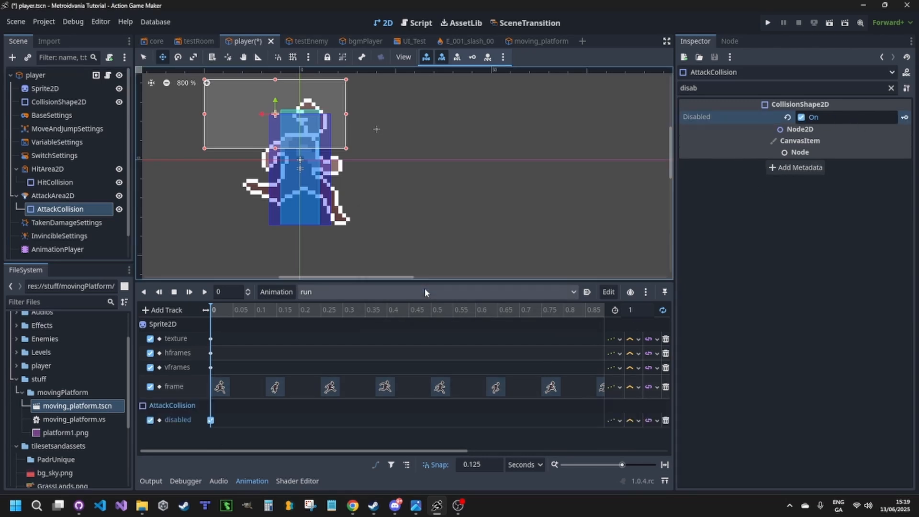
Step: Play back the thrustAttack animation and examine how the attack collision shape follows the thrust frames
left_click(351, 292)
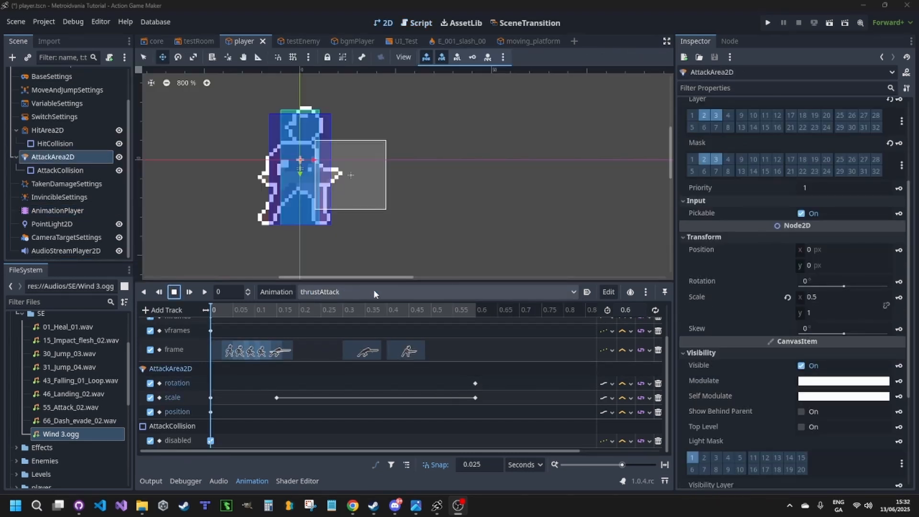
left_click(205, 295)
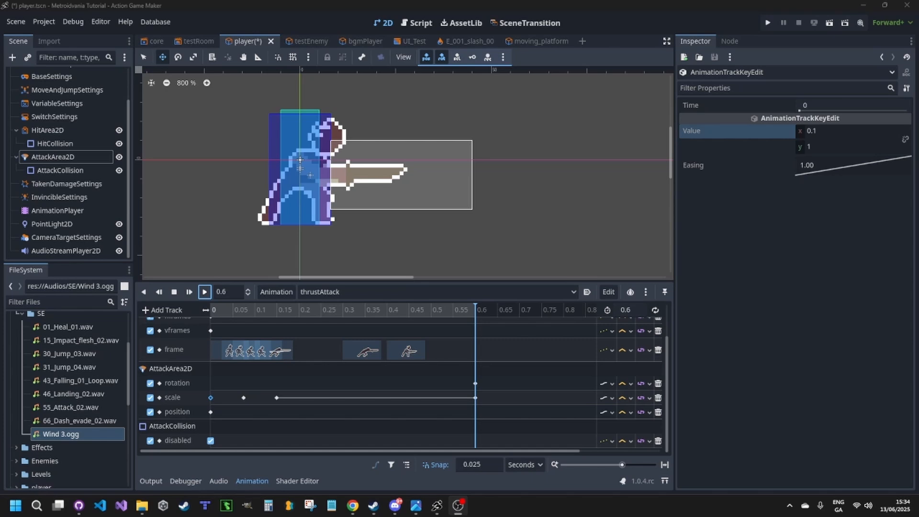
left_click(232, 314)
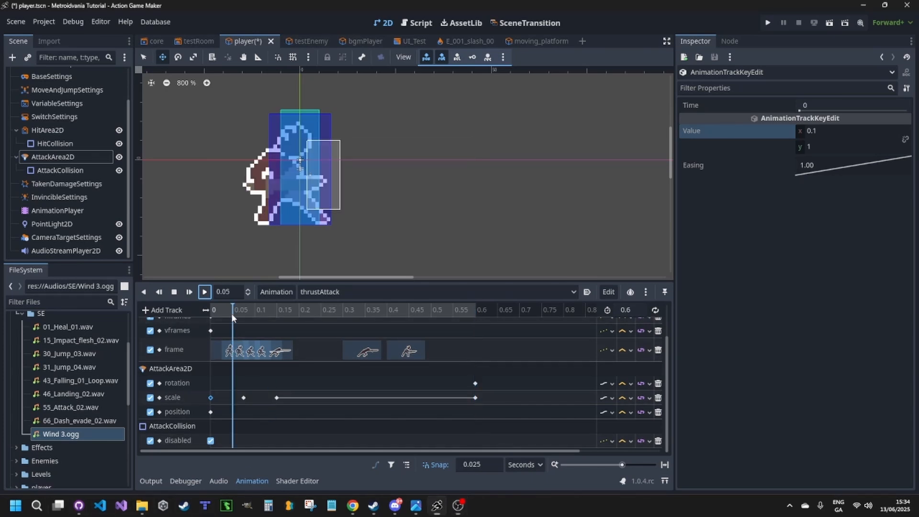
left_click(255, 311)
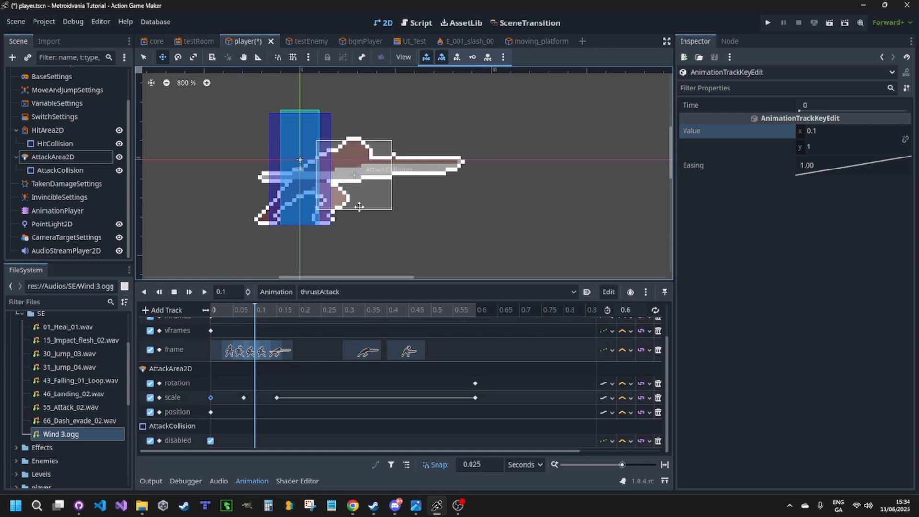
left_click(144, 292)
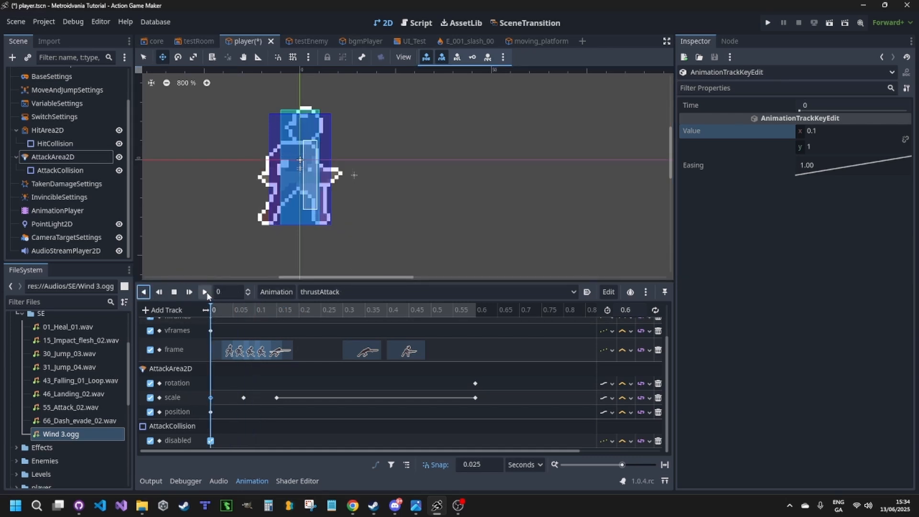
left_click(207, 293)
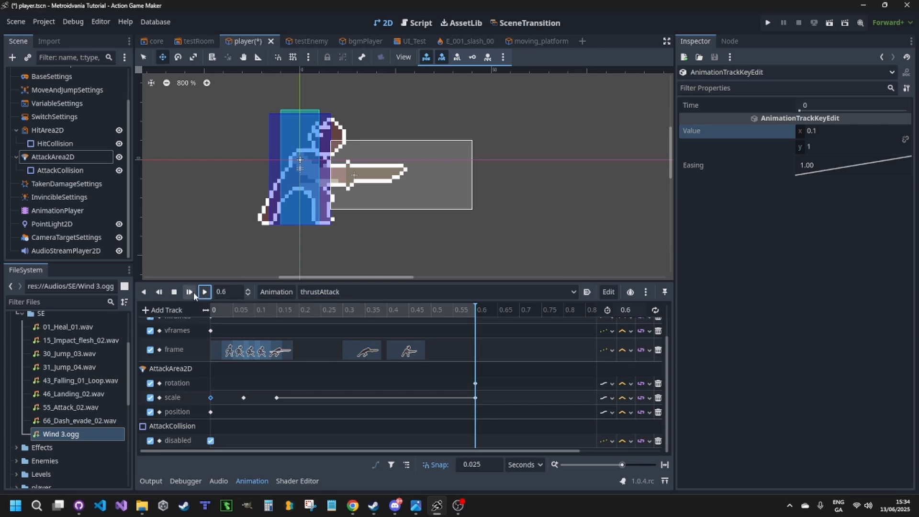
left_click(174, 292)
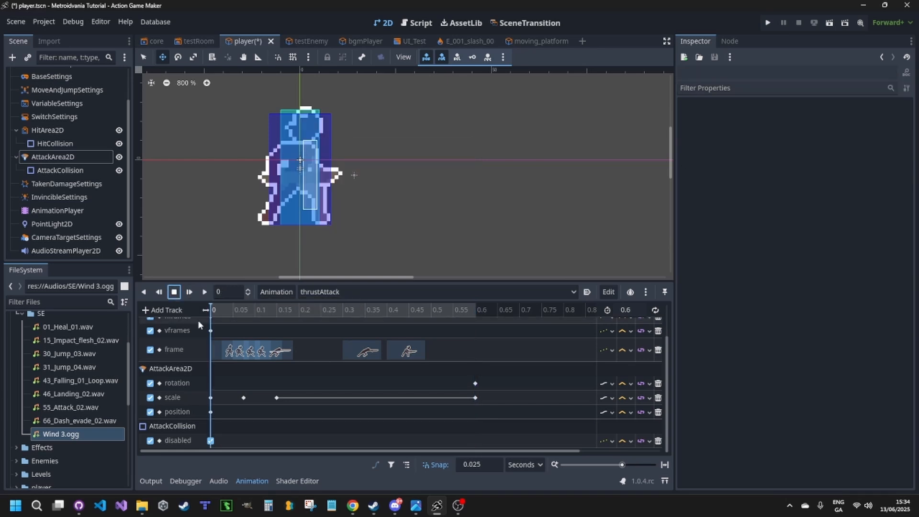
Step: Key AttackCollision's Disabled property off at 0.075 seconds in the thrustAttack animation
left_click(234, 311)
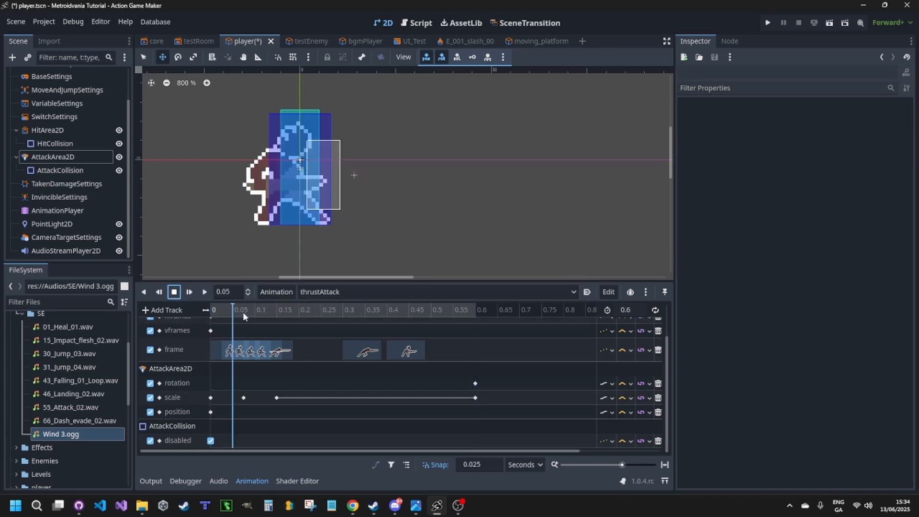
left_click(242, 312)
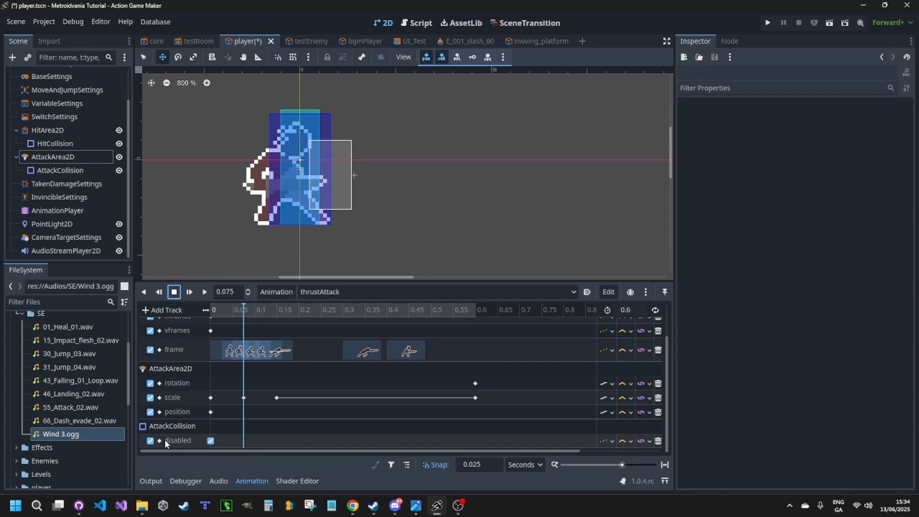
left_click(61, 175)
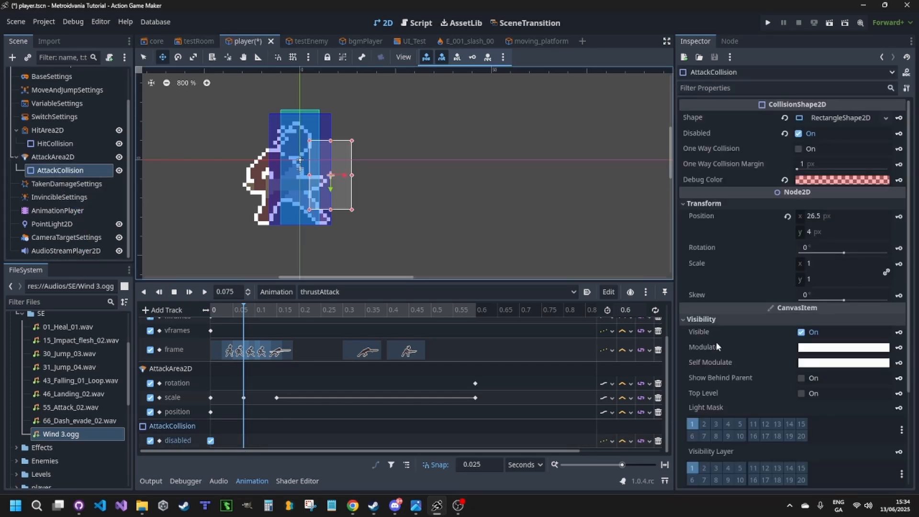
left_click(737, 89)
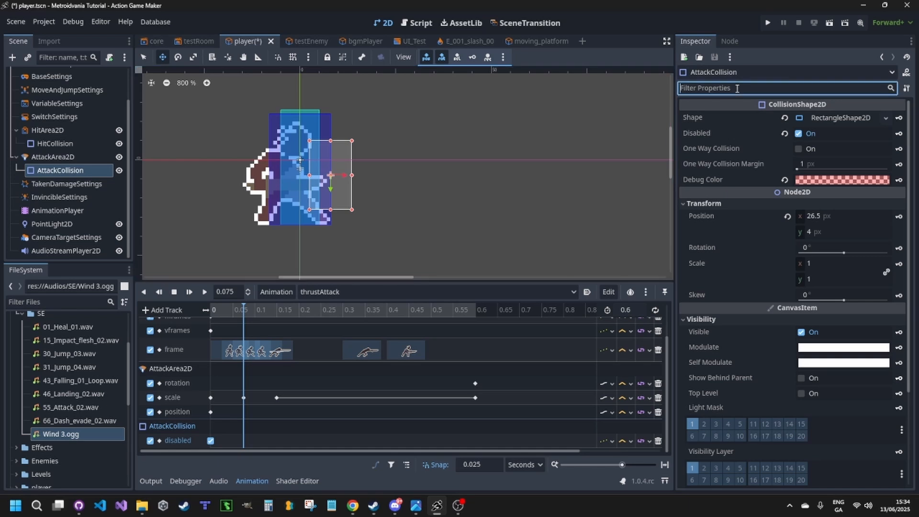
type("disa")
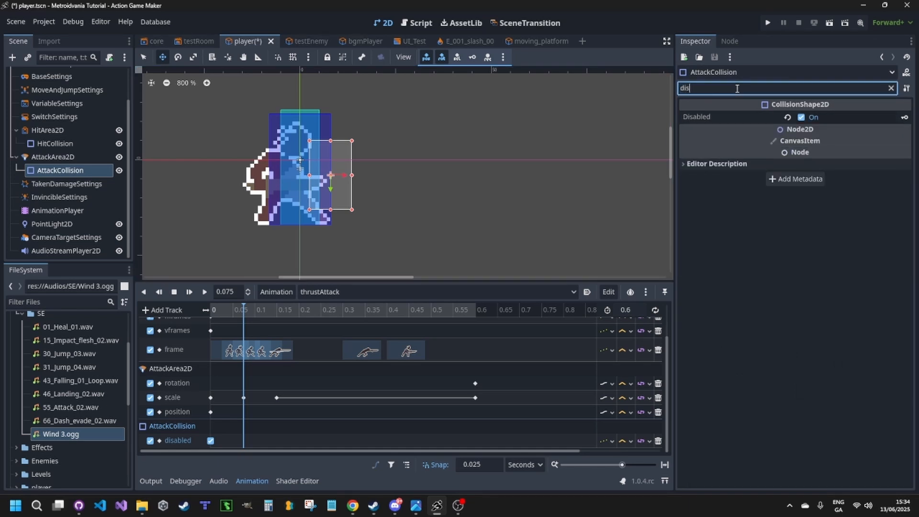
left_click(801, 117)
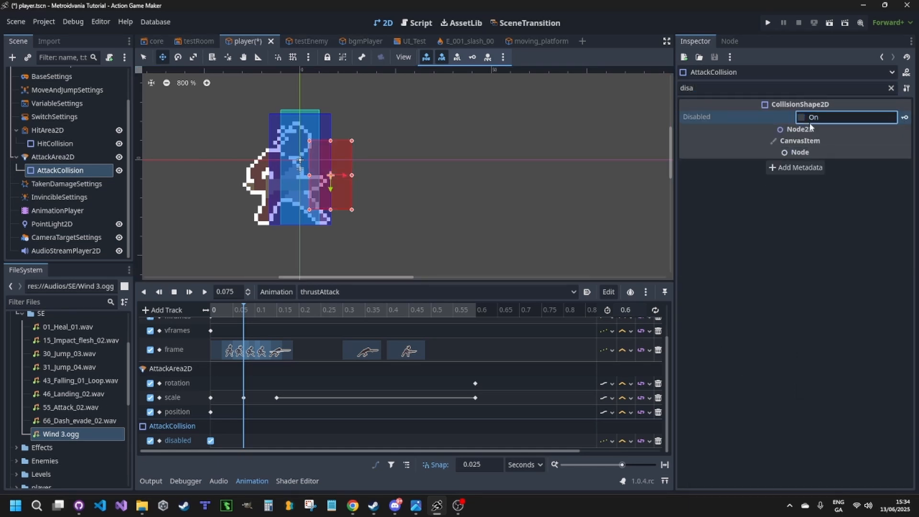
left_click(905, 120)
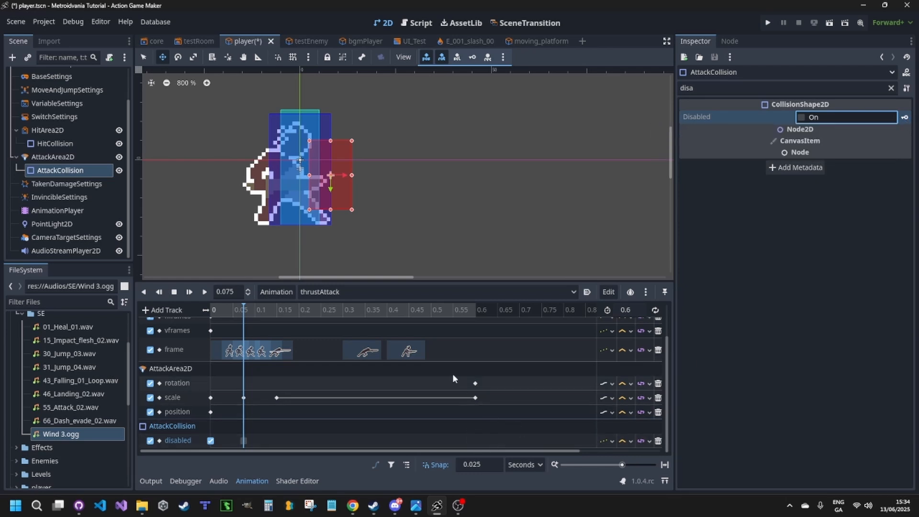
Step: Key AttackCollision's Disabled property on at 0.35 seconds in the thrustAttack animation and play the animation back
left_click(395, 314)
left_click(381, 311)
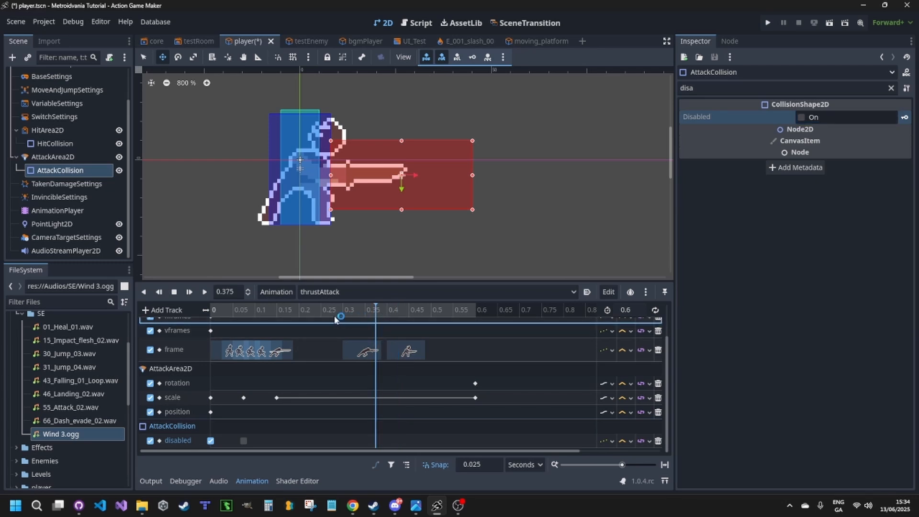
left_click(278, 315)
left_click(364, 314)
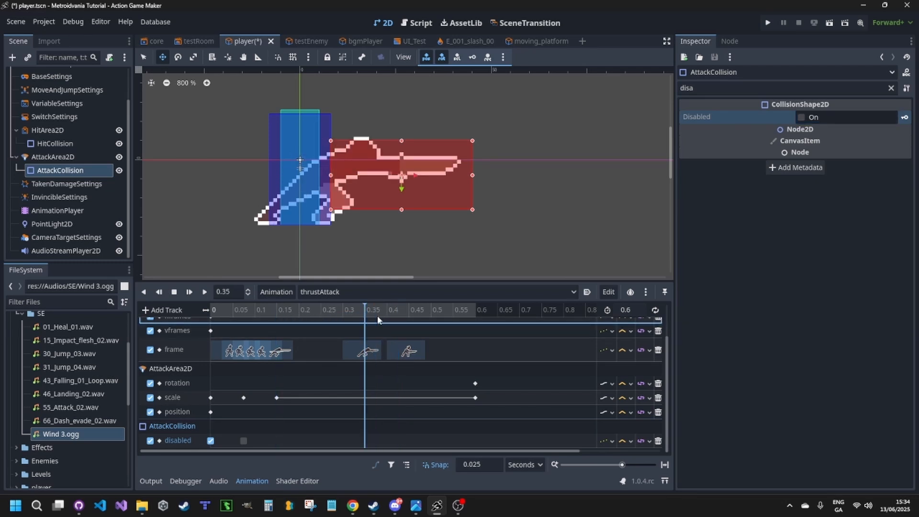
left_click(801, 117)
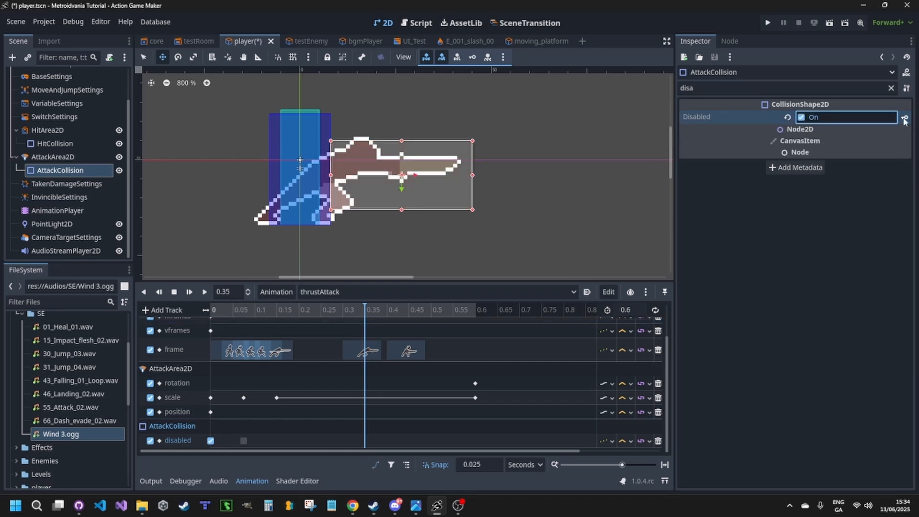
left_click(904, 119)
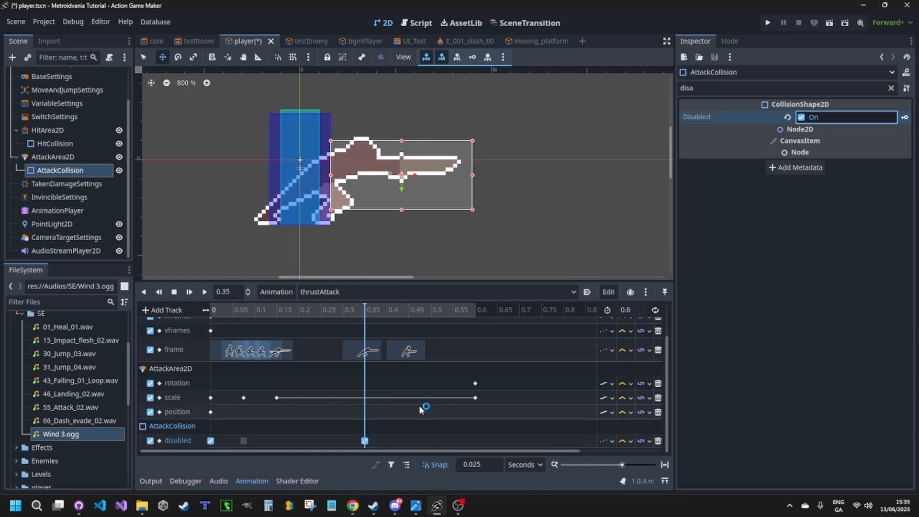
left_click(143, 292)
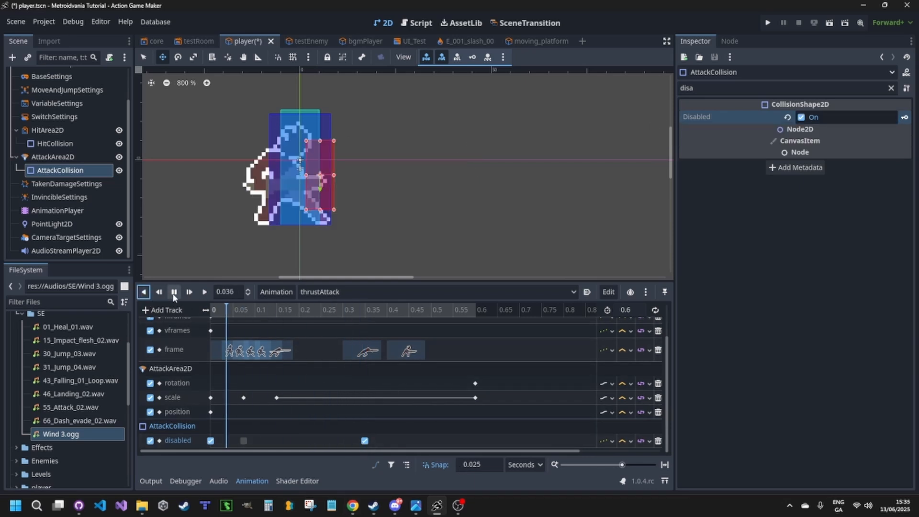
left_click(204, 293)
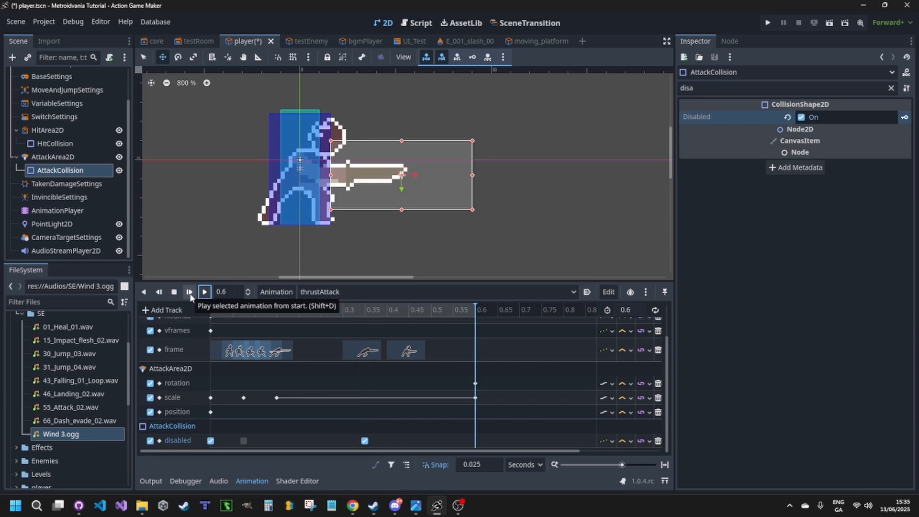
Step: In the player's visual script, move the idle state after attackB farther away and place thrustAttack above the link between them
key("ctrl+F3")
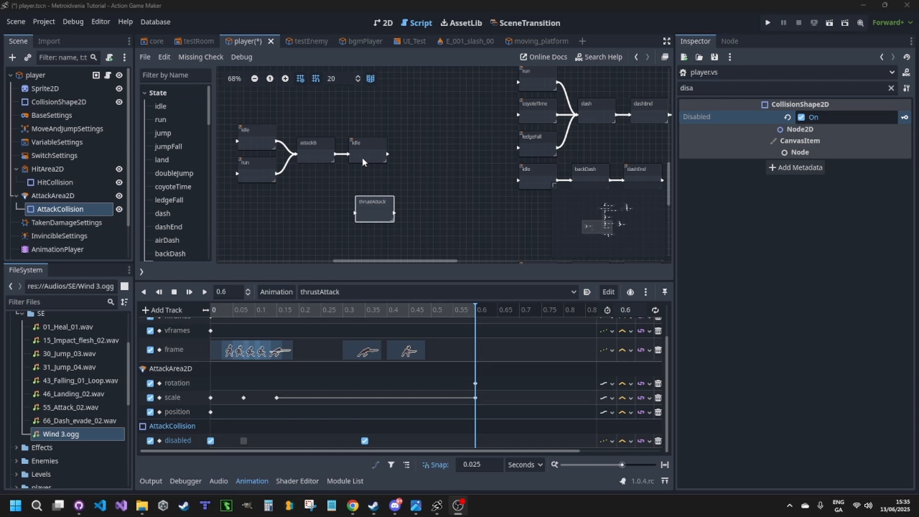
left_click_drag(362, 157, 414, 157)
left_click_drag(378, 219, 370, 134)
middle_click_drag(379, 178, 346, 220)
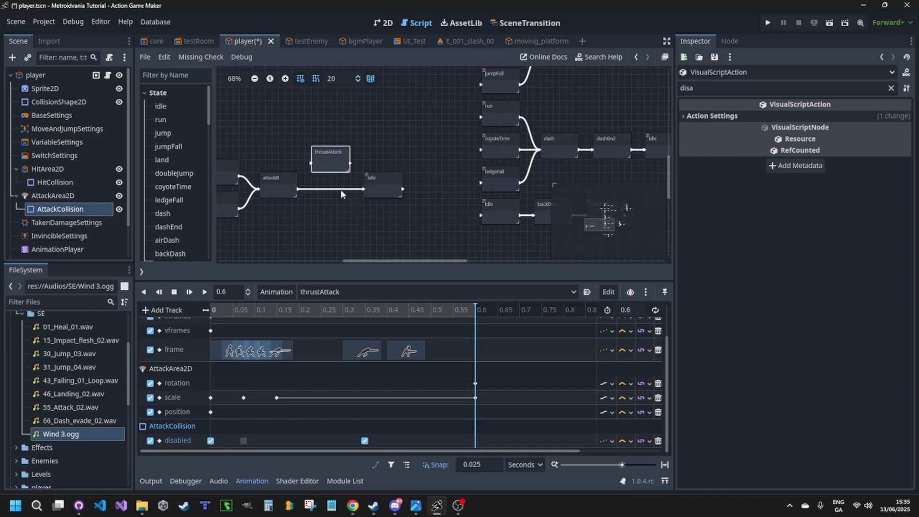
Step: Copy the FINISHED_ANIMATION link between attackB and idle and paste it as a link from thrustAttack to the same idle state
left_click(323, 189)
right_click(324, 189)
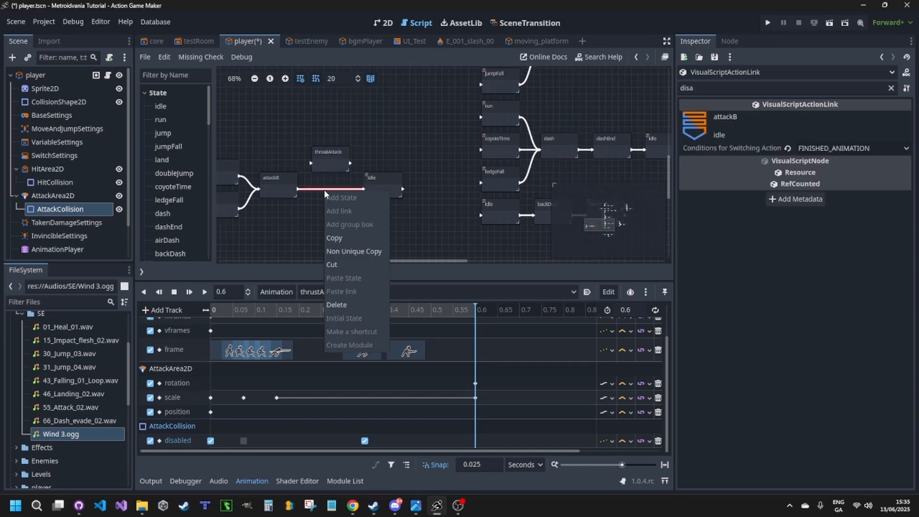
left_click(342, 177)
right_click(342, 163)
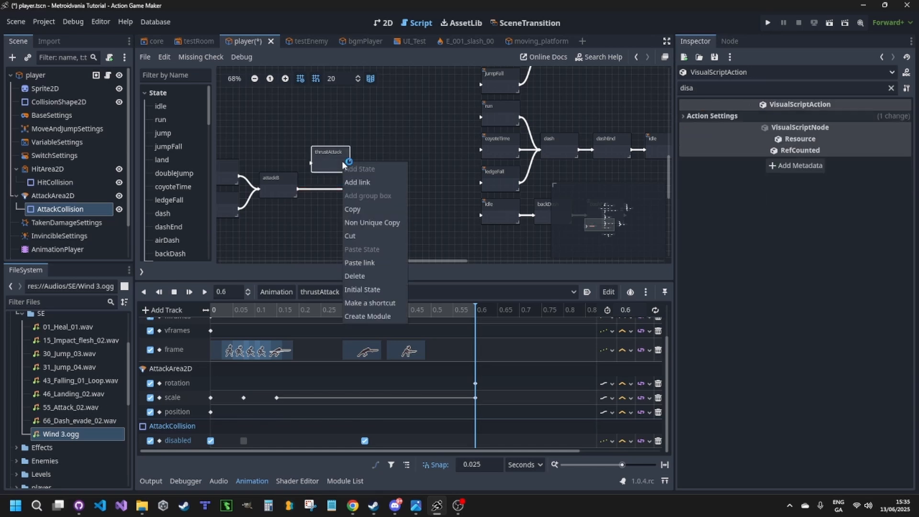
left_click(360, 263)
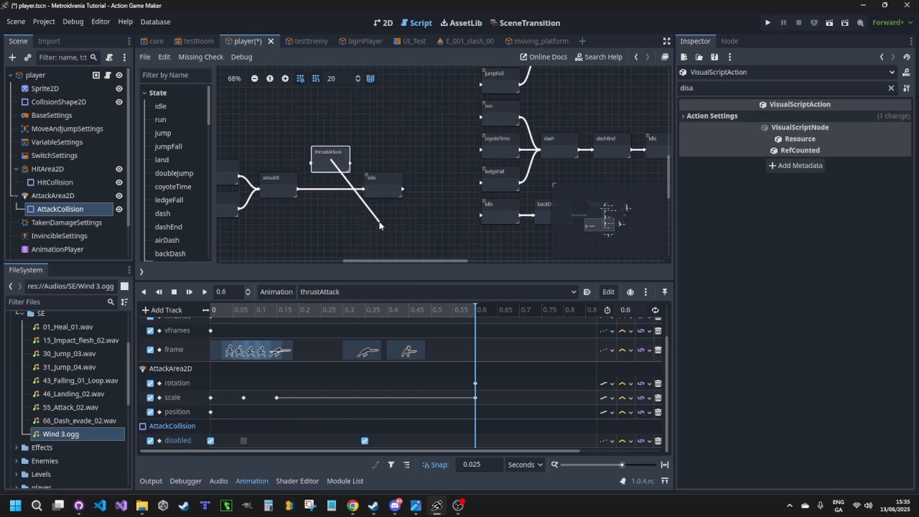
left_click(374, 184)
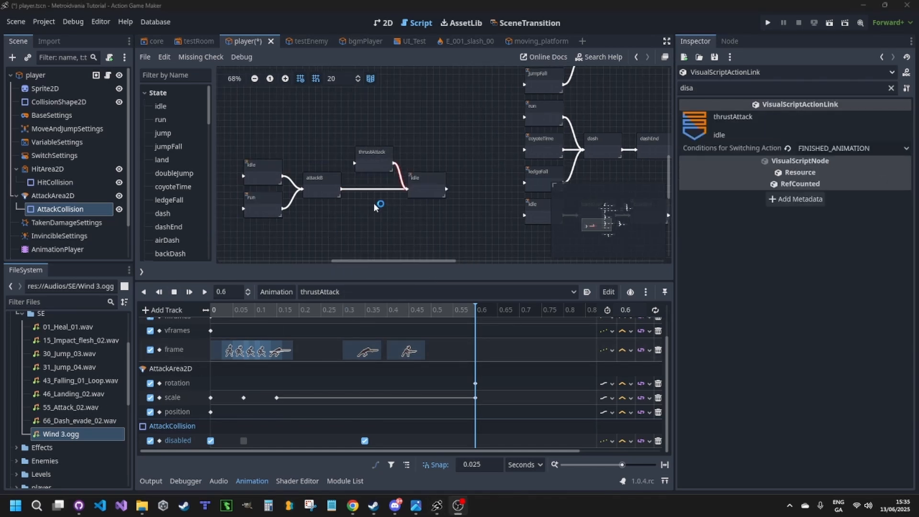
Step: Add a new link from the attackB state to the thrustAttack state
left_click(317, 193)
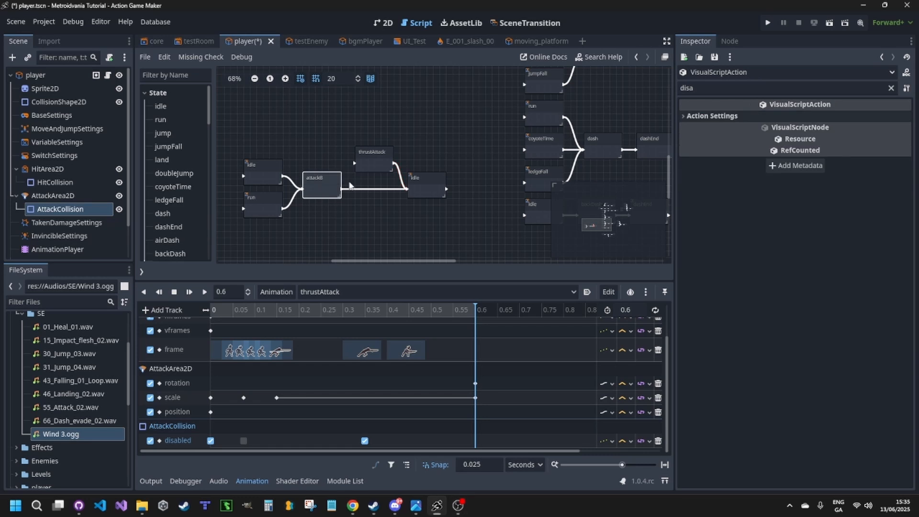
left_click(372, 162)
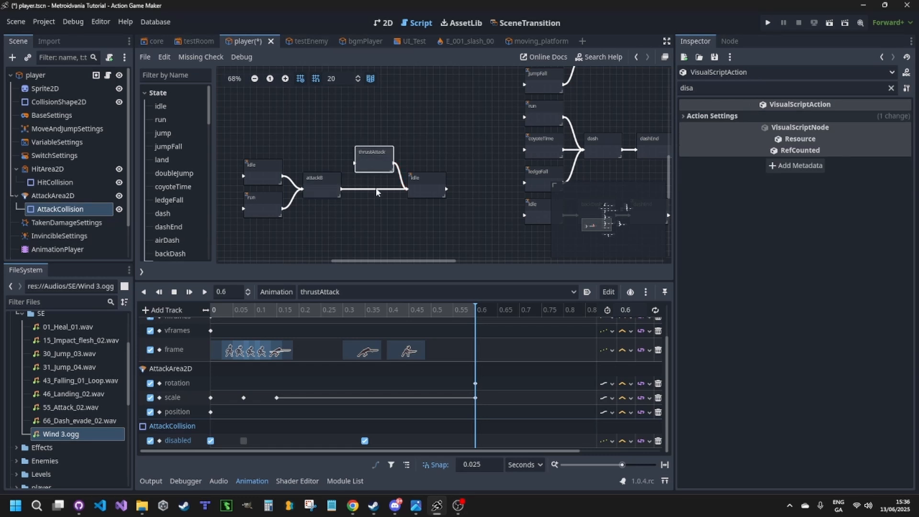
right_click(319, 192)
left_click(335, 204)
left_click(377, 162)
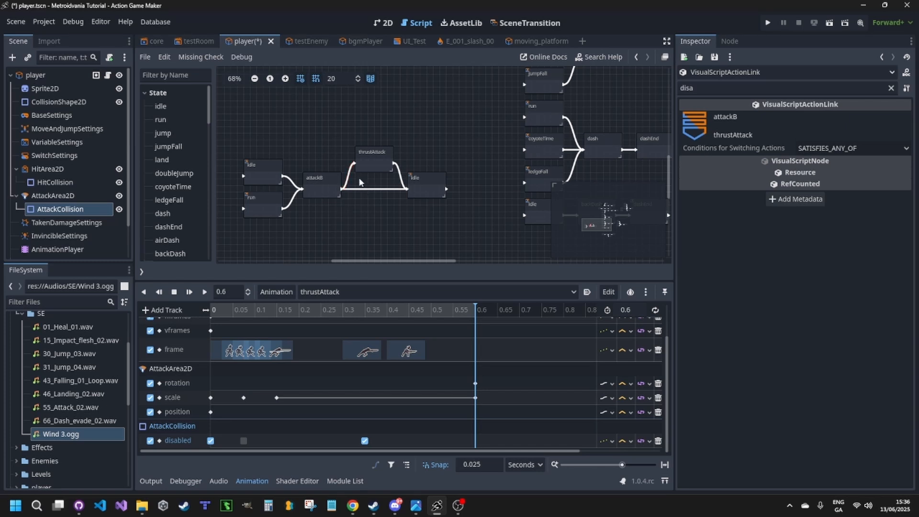
Step: Clear the property filter and add an AnimationFinished condition to the link from attackB to thrustAttack
left_click(894, 90)
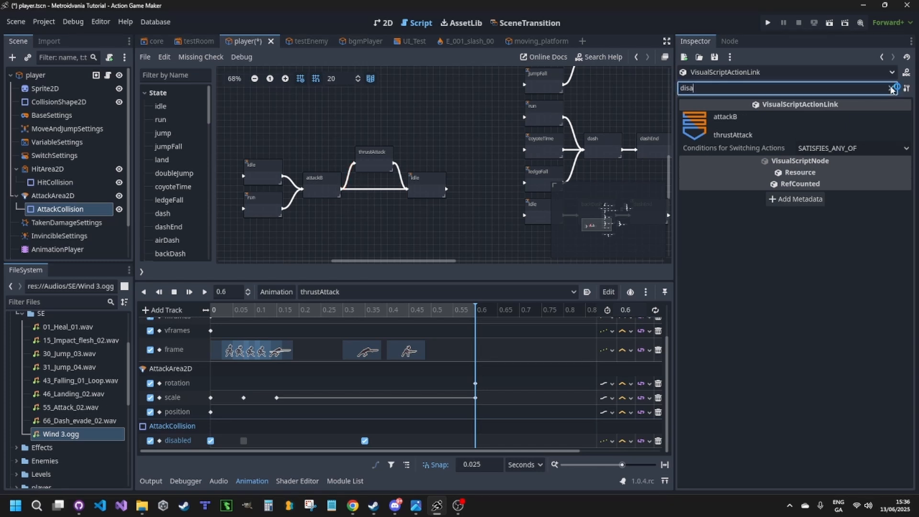
left_click(893, 88)
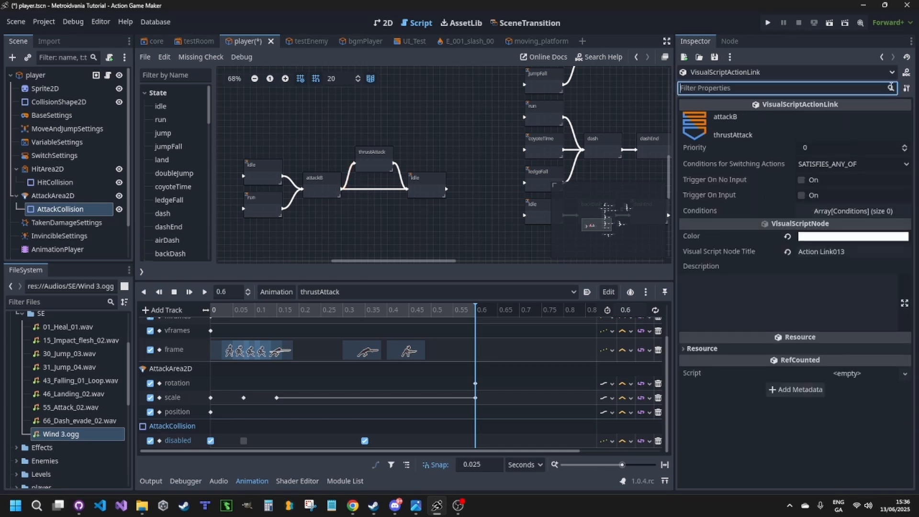
left_click(830, 163)
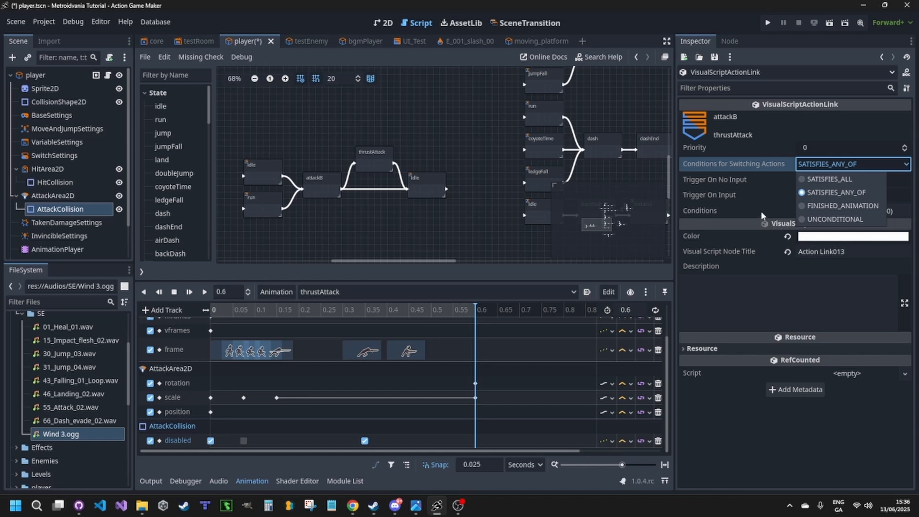
left_click(731, 211)
left_click(838, 211)
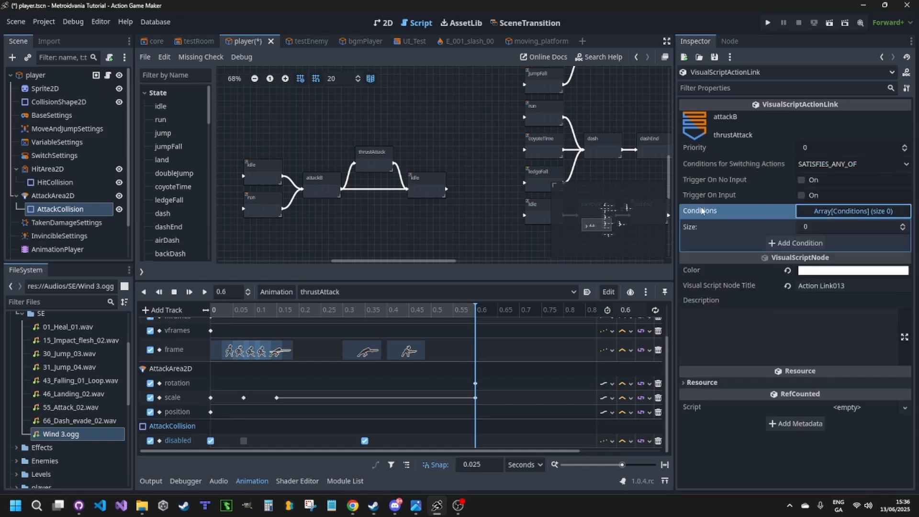
left_click(783, 243)
scroll(376, 354, "down", 3)
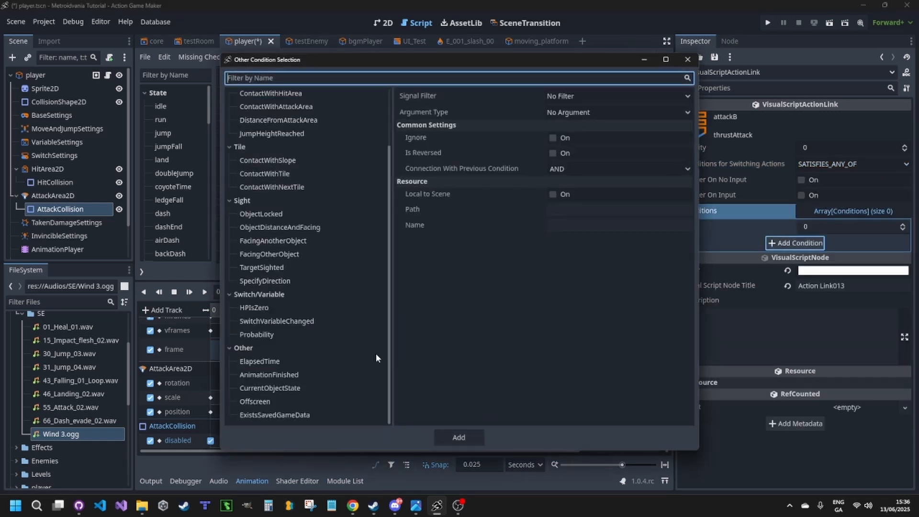
left_click(290, 375)
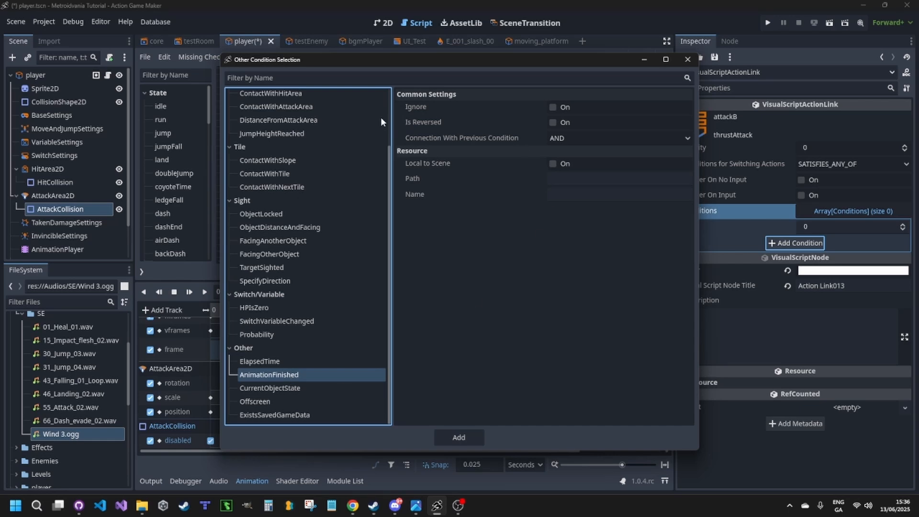
left_click(456, 437)
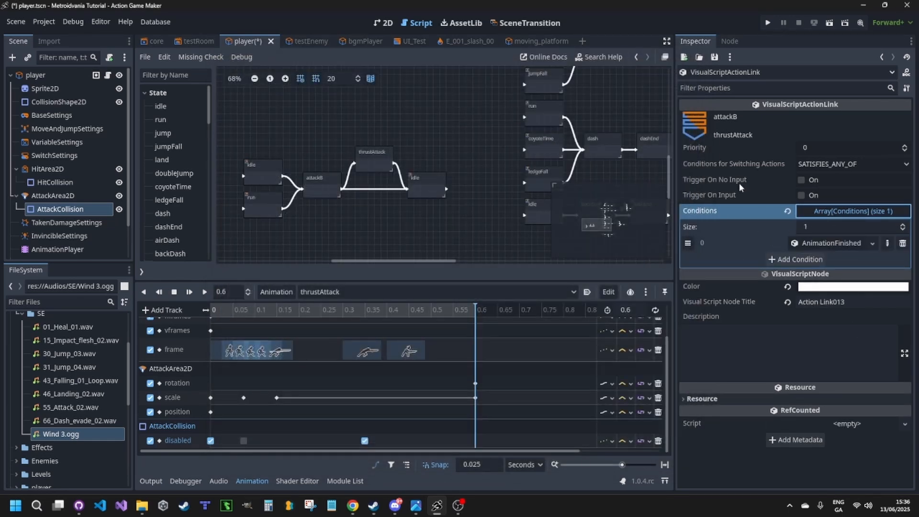
Step: Enable Trigger On Input for the attackB to thrustAttack link and add a new InputCondition, expanding its settings
left_click(814, 196)
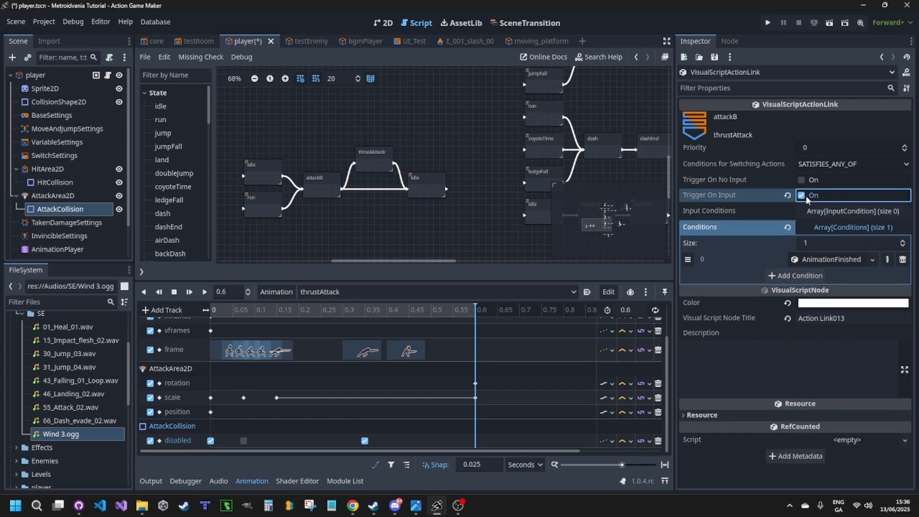
left_click(837, 212)
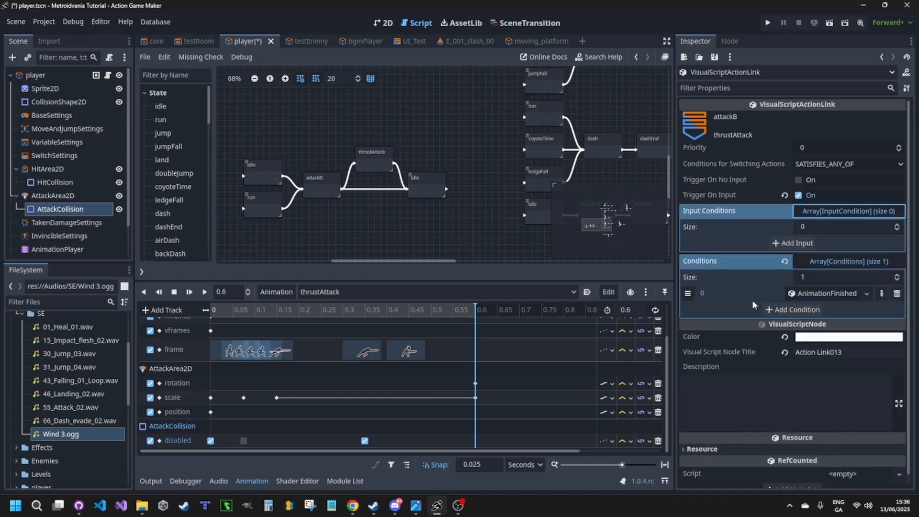
left_click(797, 246)
left_click(848, 244)
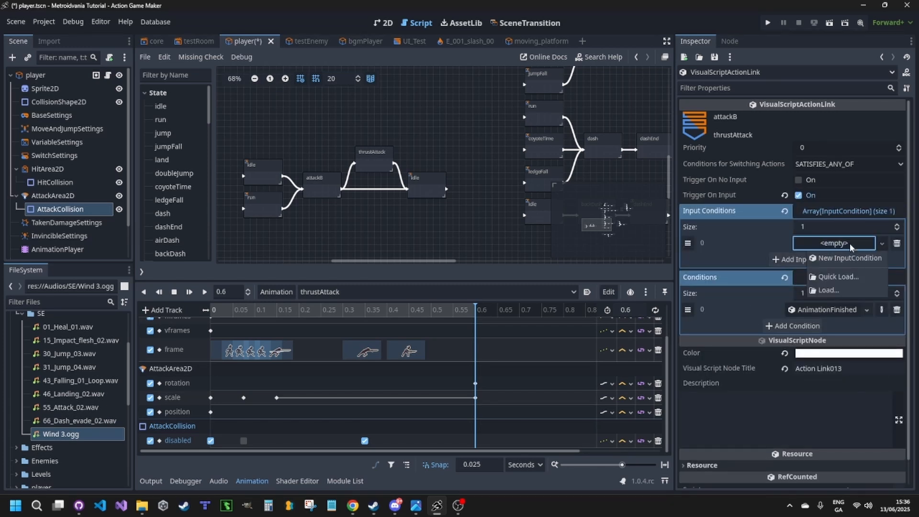
left_click(853, 260)
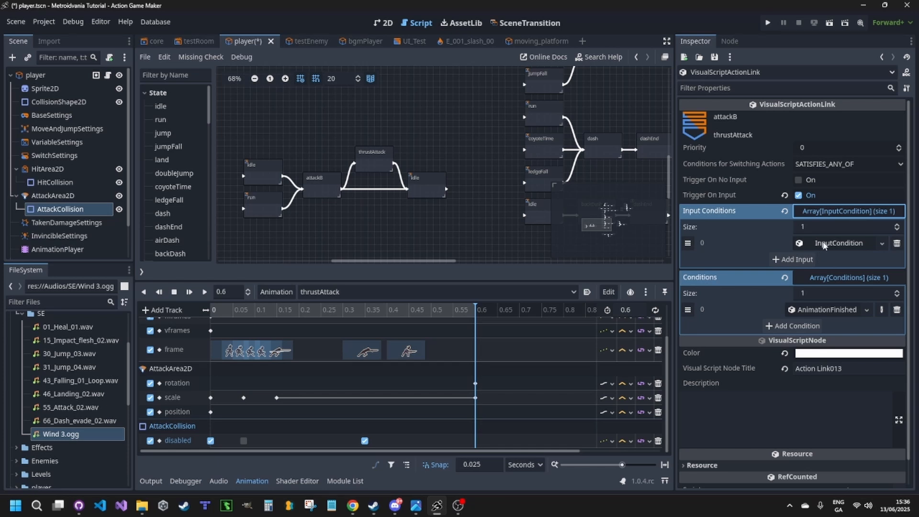
left_click(853, 244)
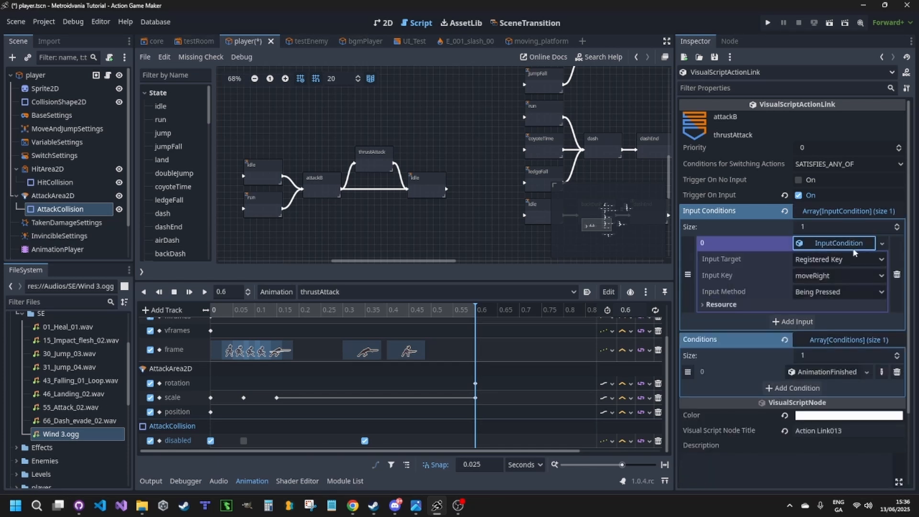
Step: Set the input condition's Input Key to lightAttack and its Input Method to Moment Pressed
left_click(835, 272)
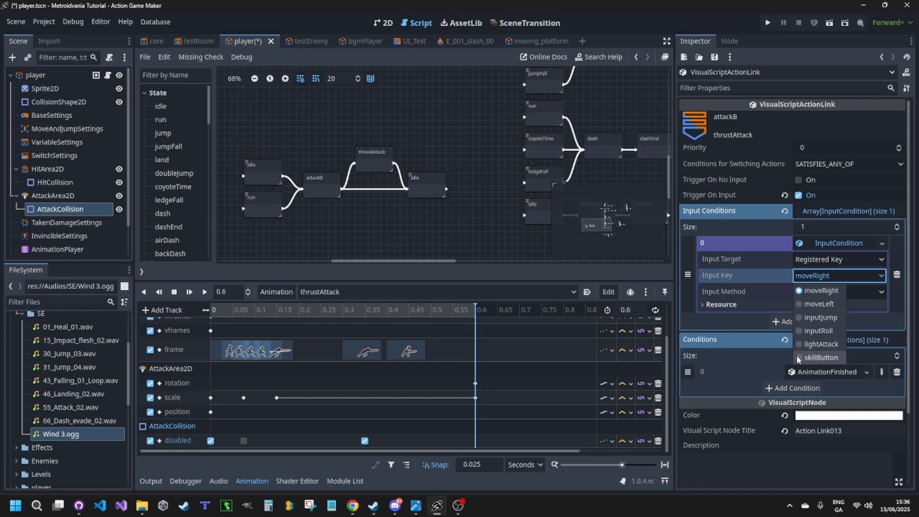
left_click(809, 344)
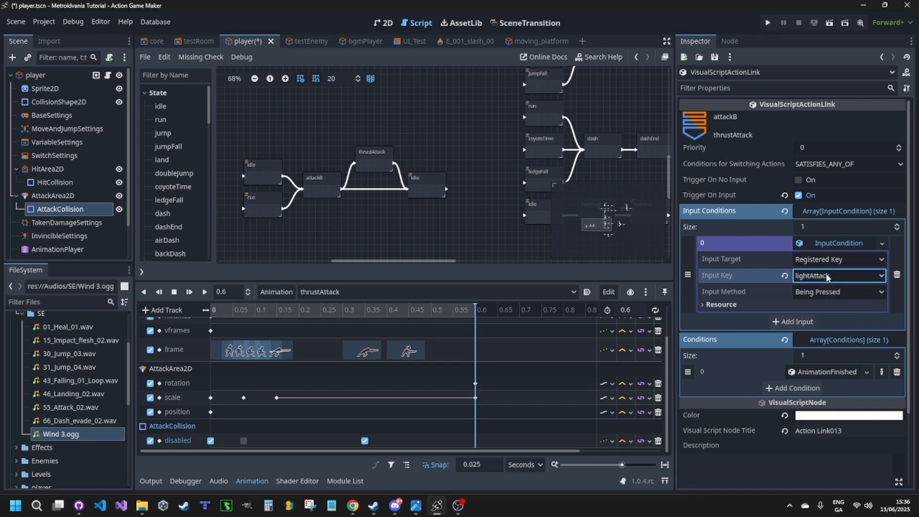
left_click(845, 292)
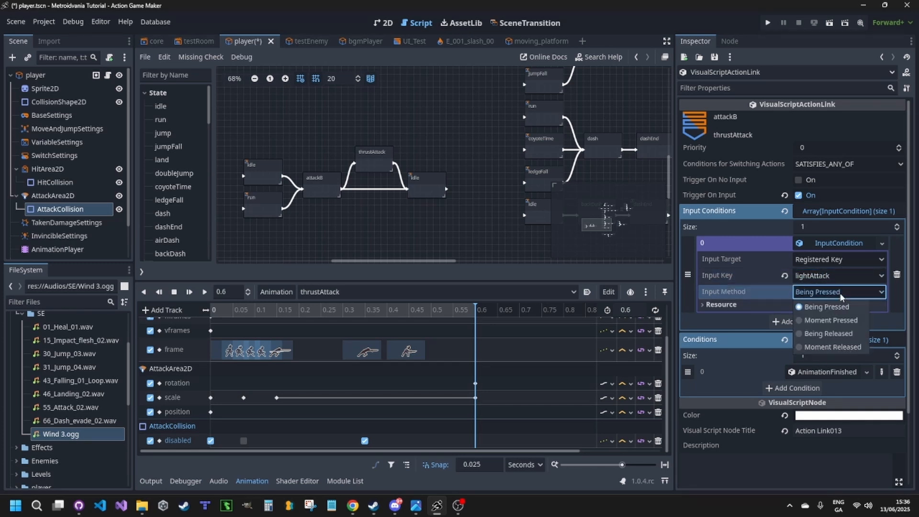
left_click(825, 321)
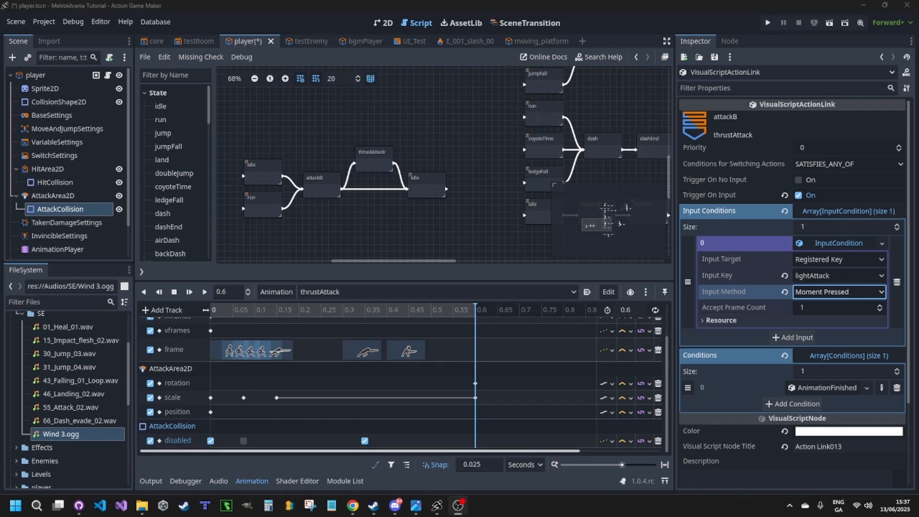
Step: Check the end of the slash animation by placing the playhead at 0.5 seconds, and review thrustAttack's Action Settings
left_click(68, 249)
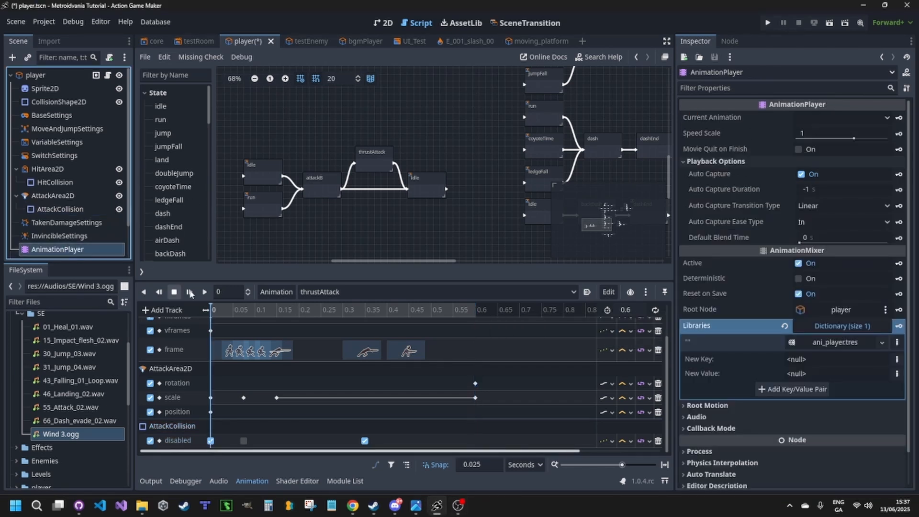
left_click(336, 292)
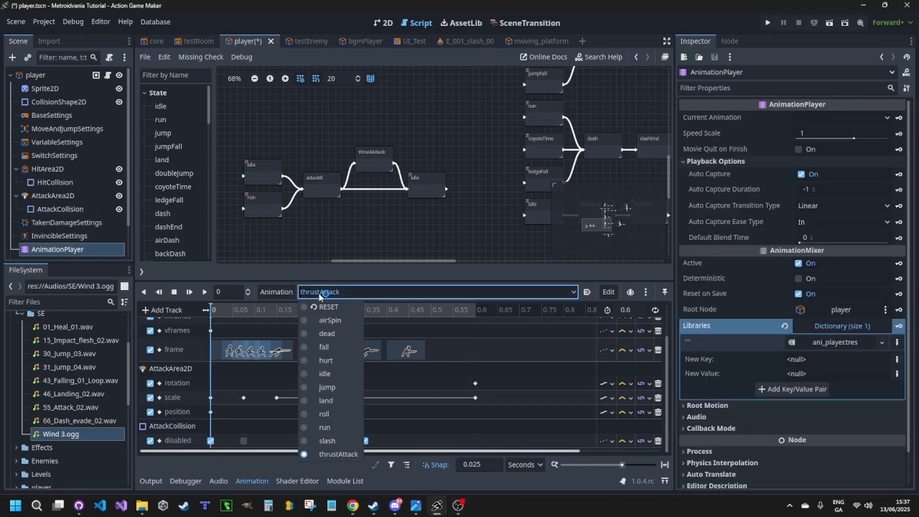
left_click(328, 440)
left_click(433, 315)
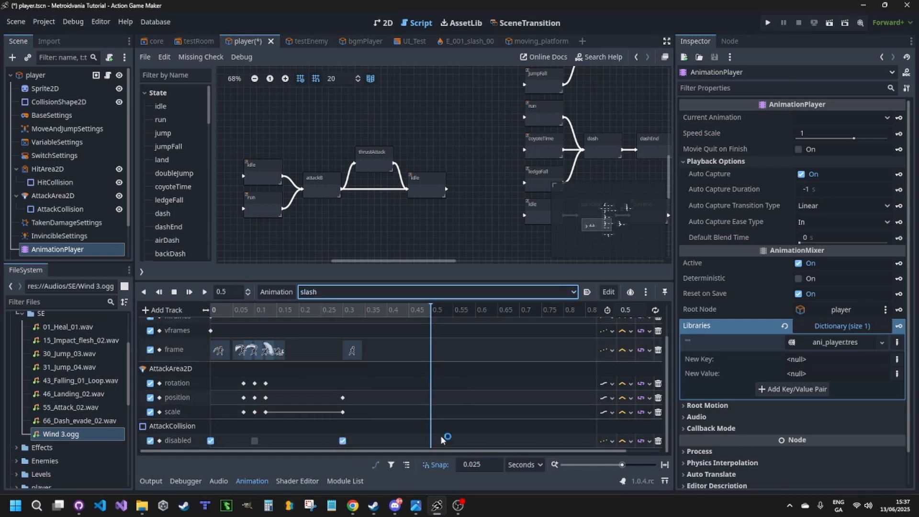
left_click(372, 161)
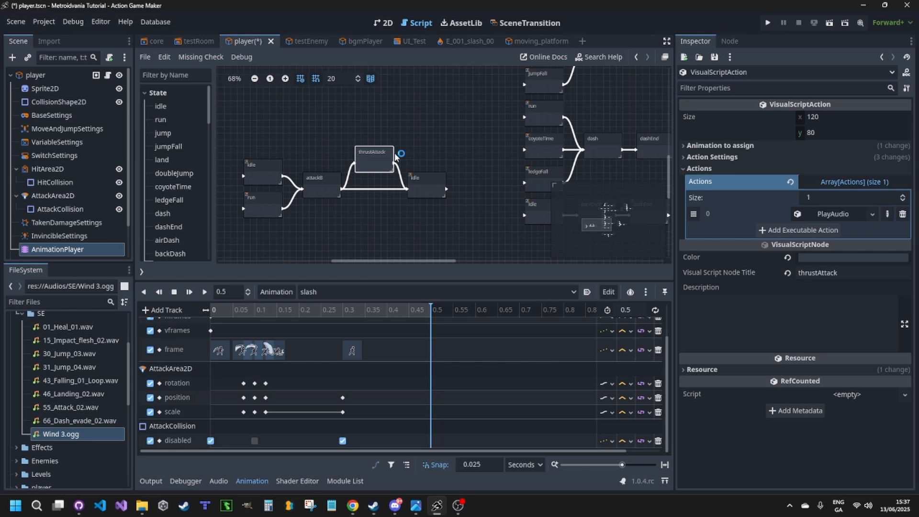
left_click(711, 158)
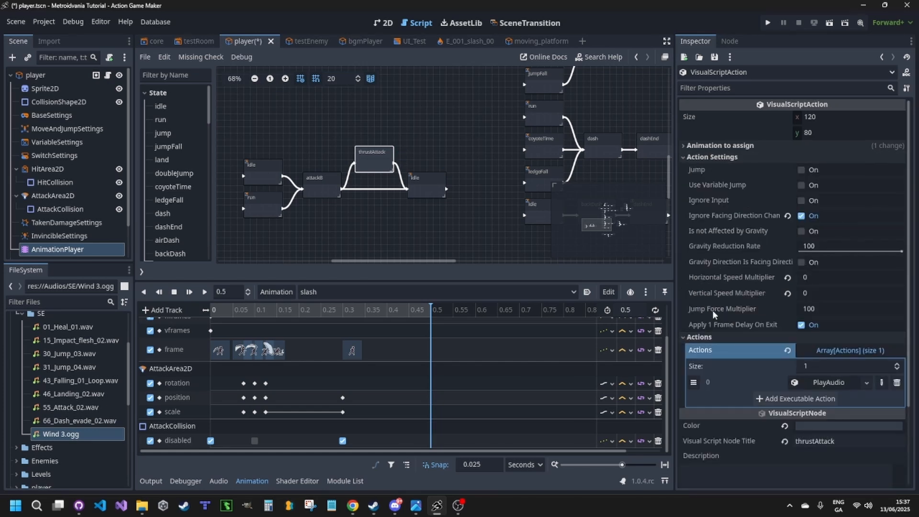
Step: Set Accept Frame Count to 30 in the lightAttack input condition of the attackB to thrustAttack link
left_click(348, 180)
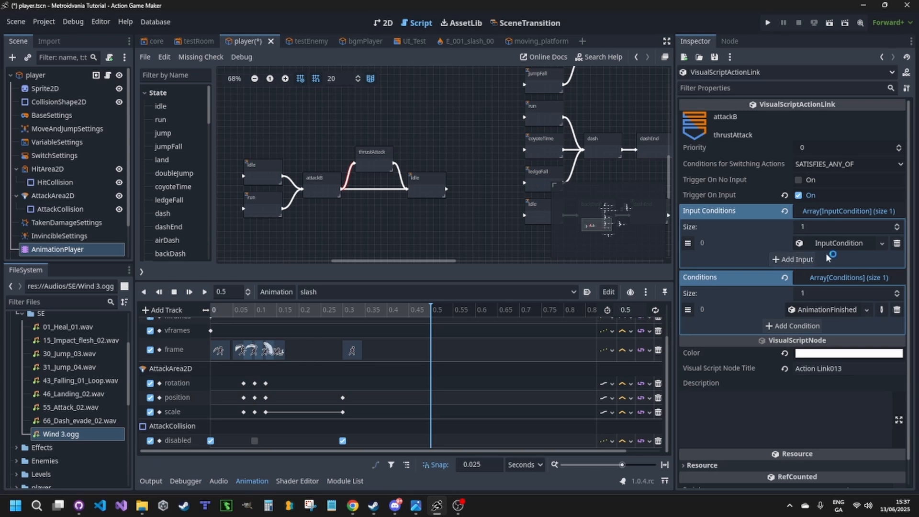
left_click(842, 243)
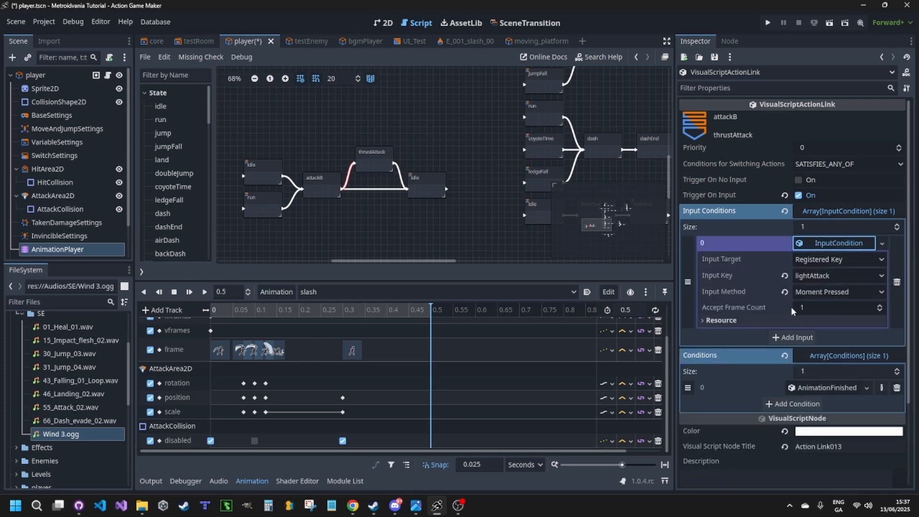
left_click(826, 307)
type("30")
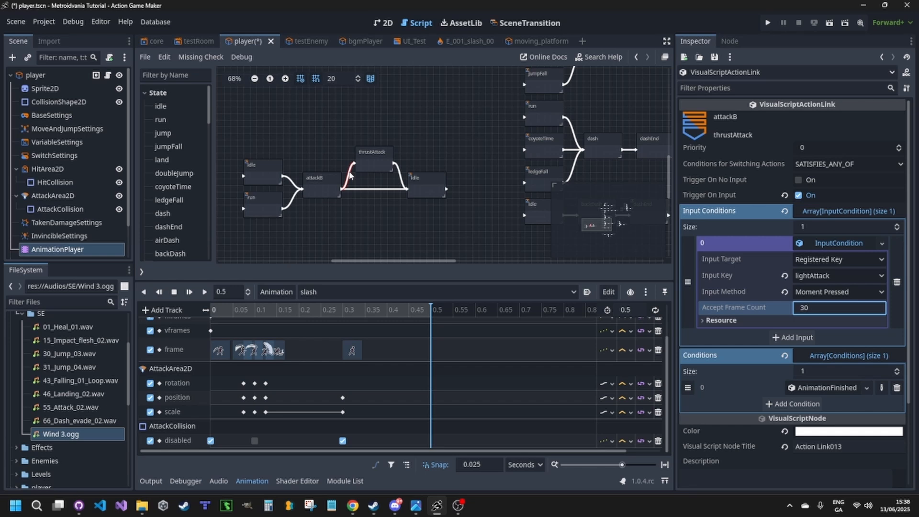
Step: Set Accept Frame Count to 25 in the lightAttack input condition of the attackB to thrustAttack link and save the scene
left_click(321, 190)
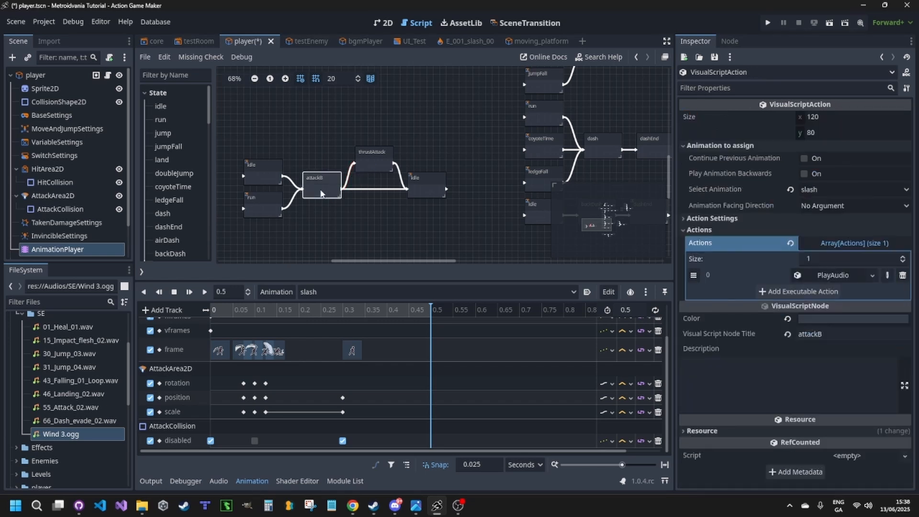
left_click(354, 180)
left_click(373, 165)
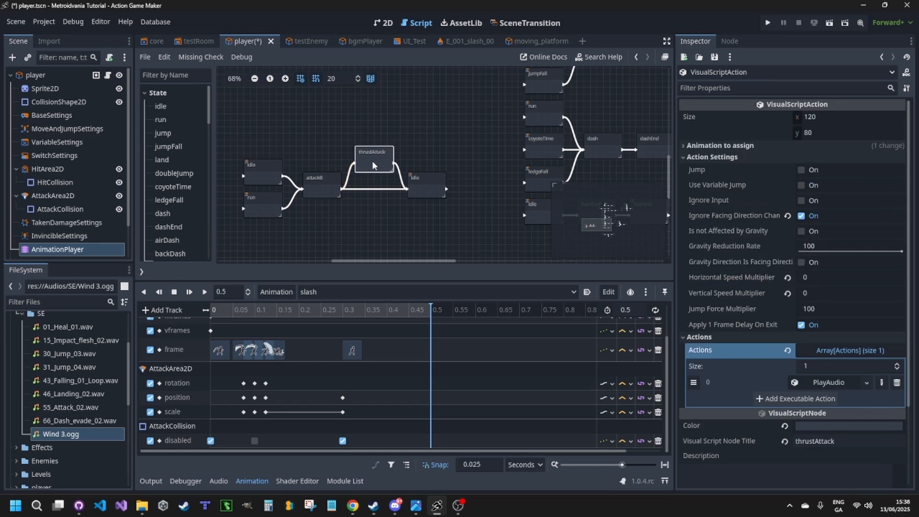
left_click(355, 188)
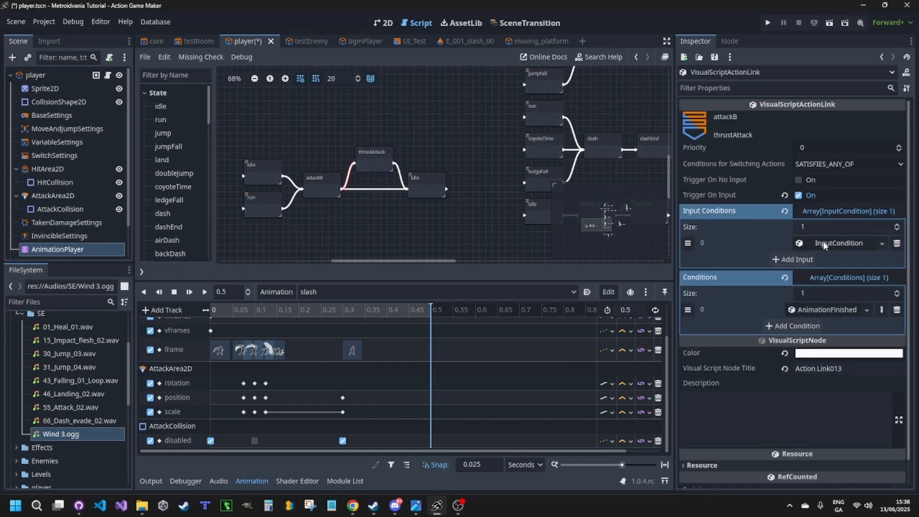
left_click(836, 243)
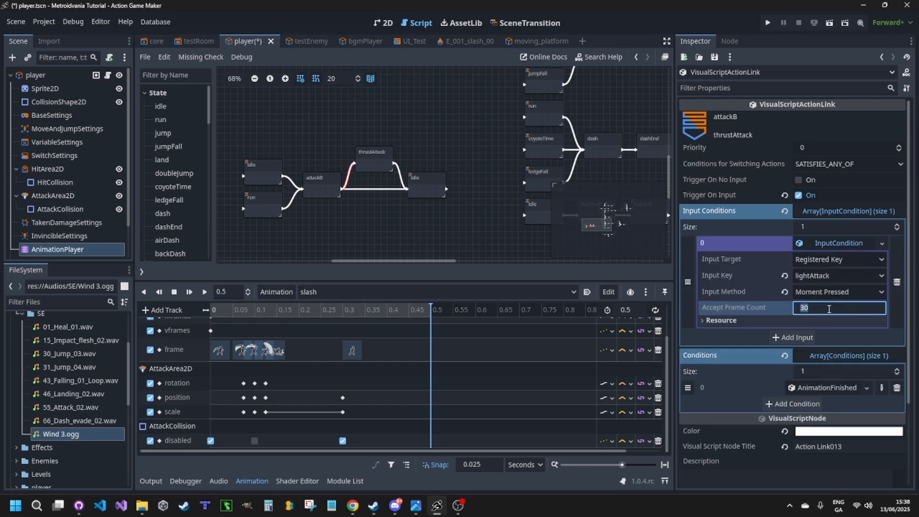
type("5")
double_click(822, 315)
type("25")
key("Return")
key("ctrl+s")
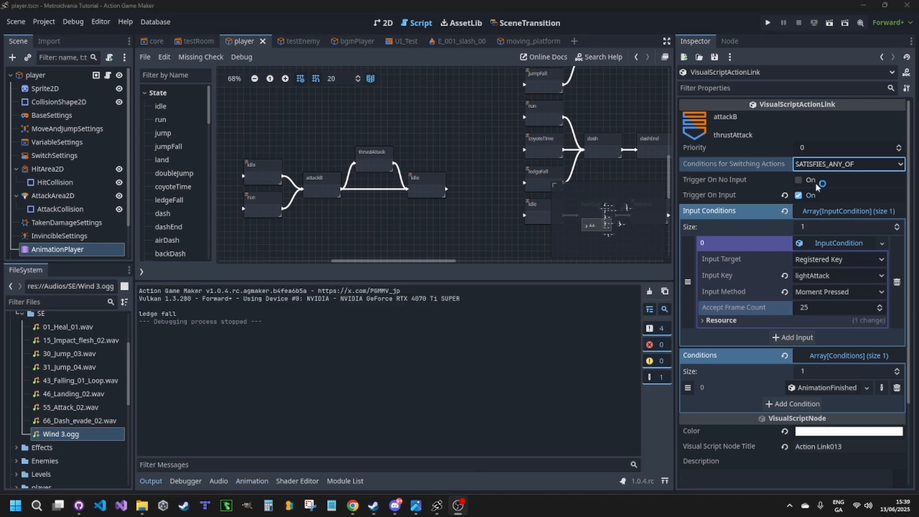
Step: Set Conditions for Switching Actions to SATISFIES_ALL on the attackB to thrustAttack link, and check the attackB to idle link's settings
left_click(849, 164)
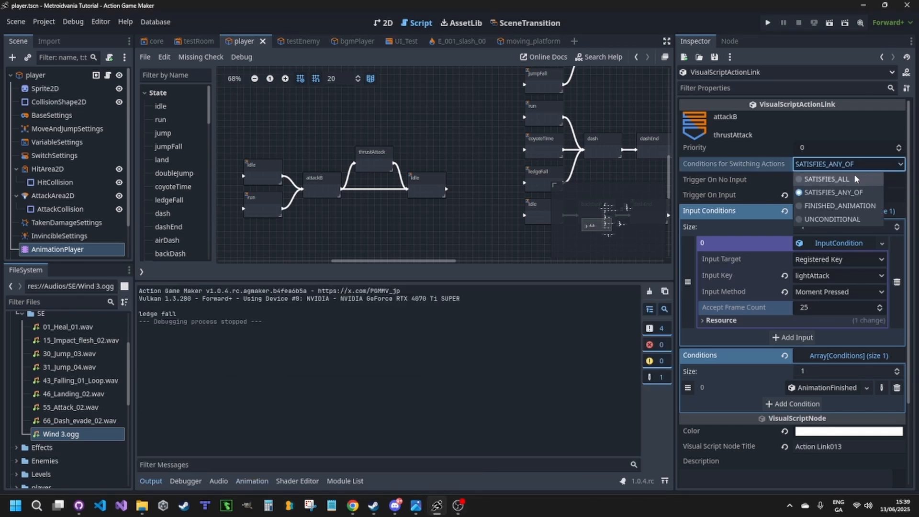
left_click(830, 182)
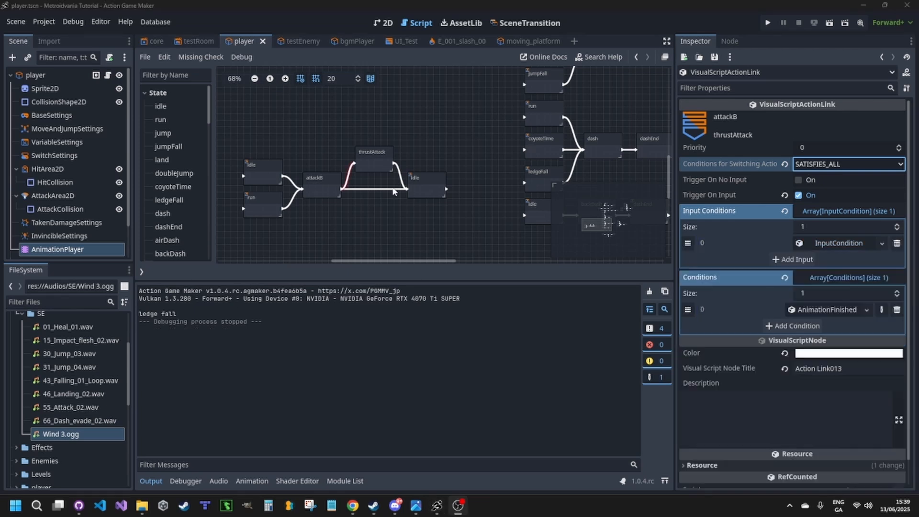
left_click(393, 187)
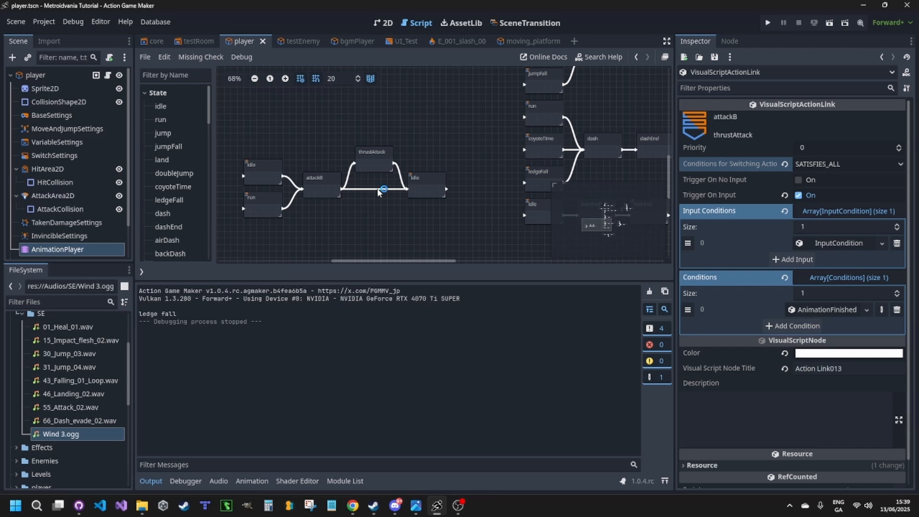
left_click(378, 190)
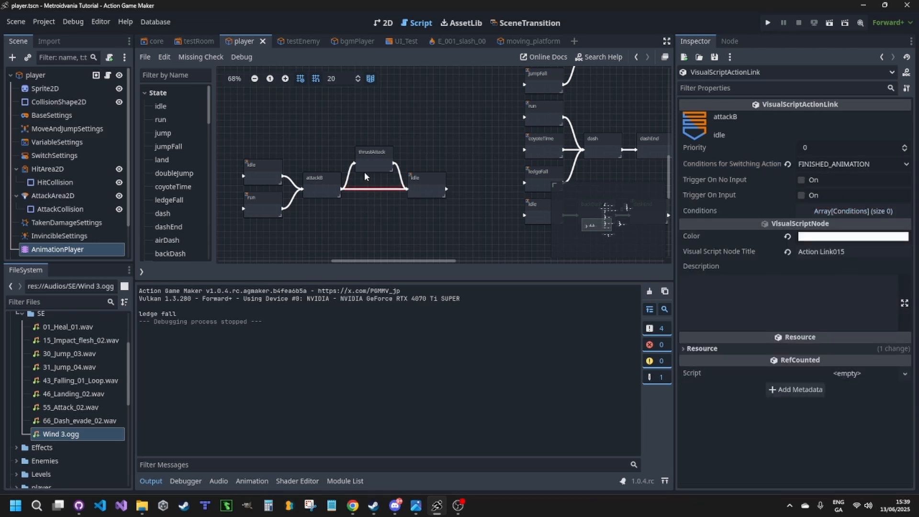
left_click(349, 176)
left_click(349, 176)
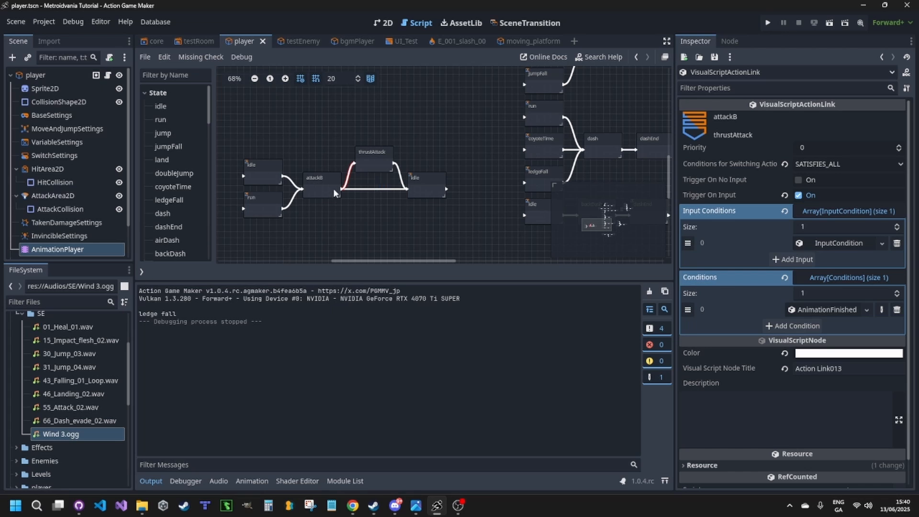
Step: Set the Priority of the attackB to thrustAttack link to 5
left_click(362, 190)
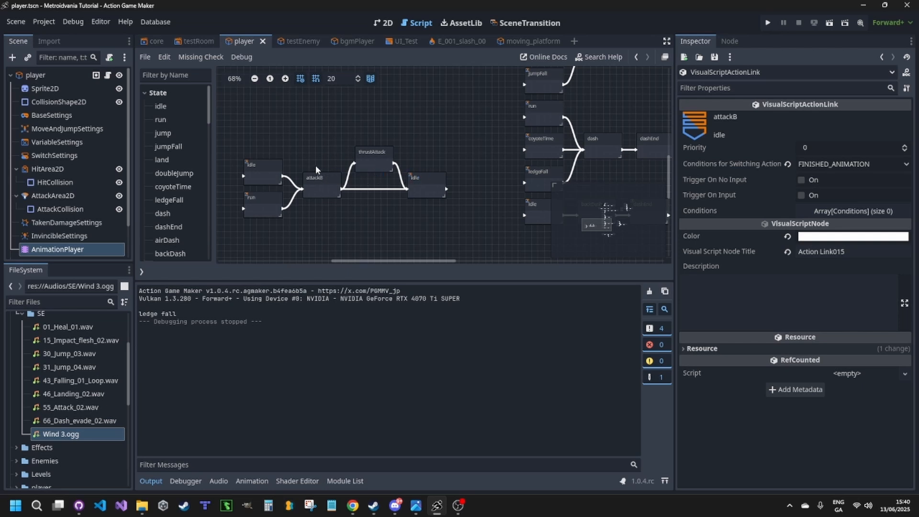
left_click(348, 180)
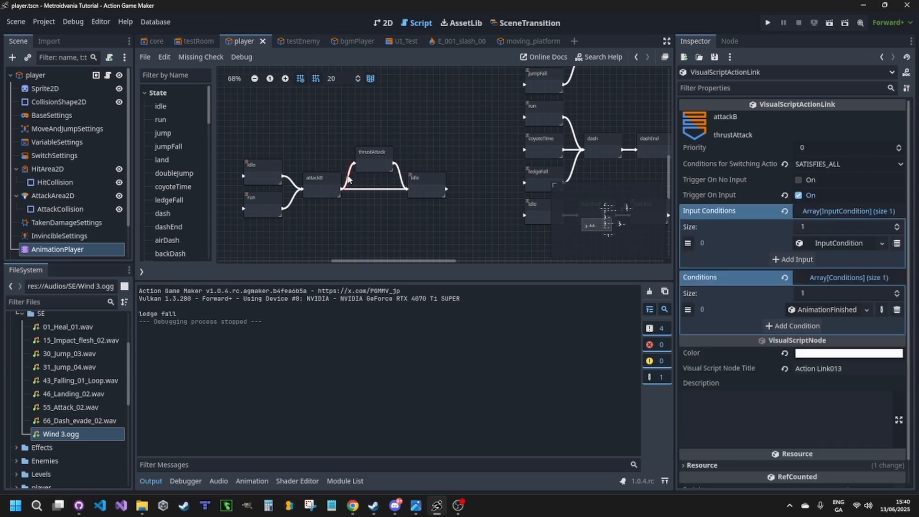
left_click(826, 146)
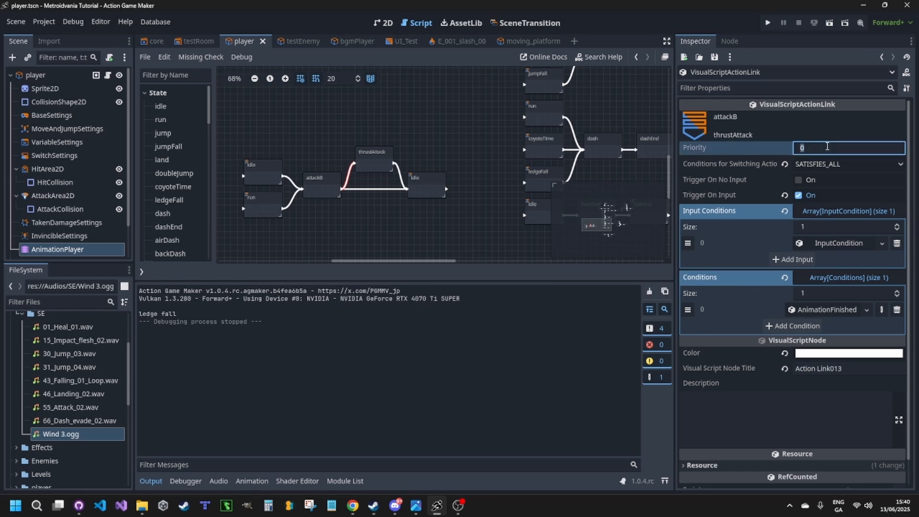
type("5")
key("Return")
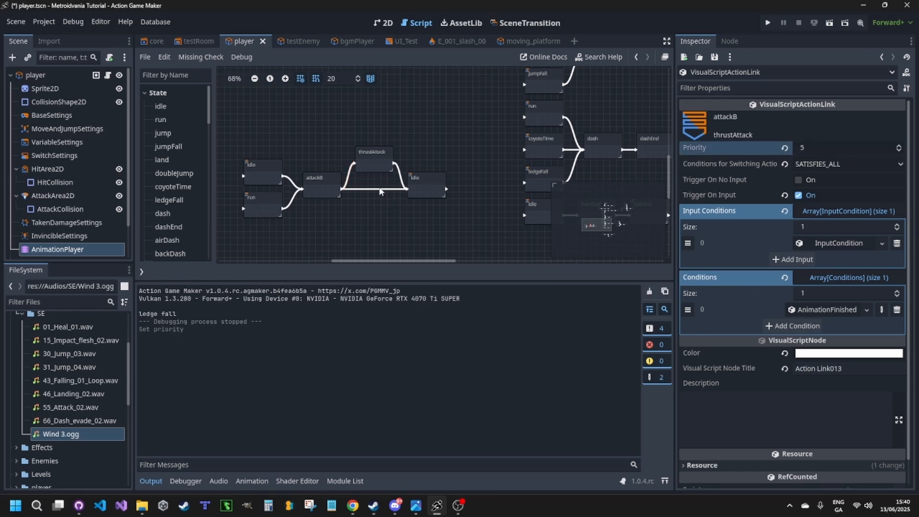
Step: Set the Priority of the attackB to idle link to 1
left_click(381, 192)
left_click(827, 149)
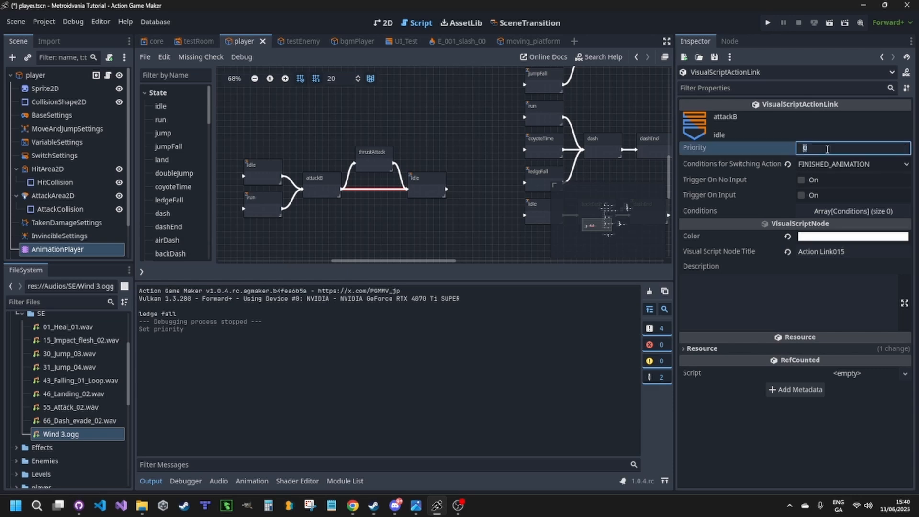
left_click(375, 190)
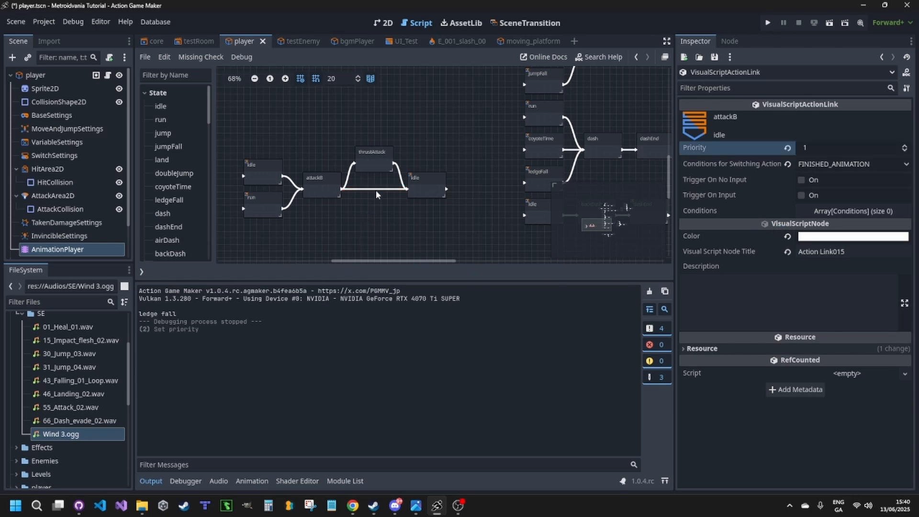
left_click(373, 167)
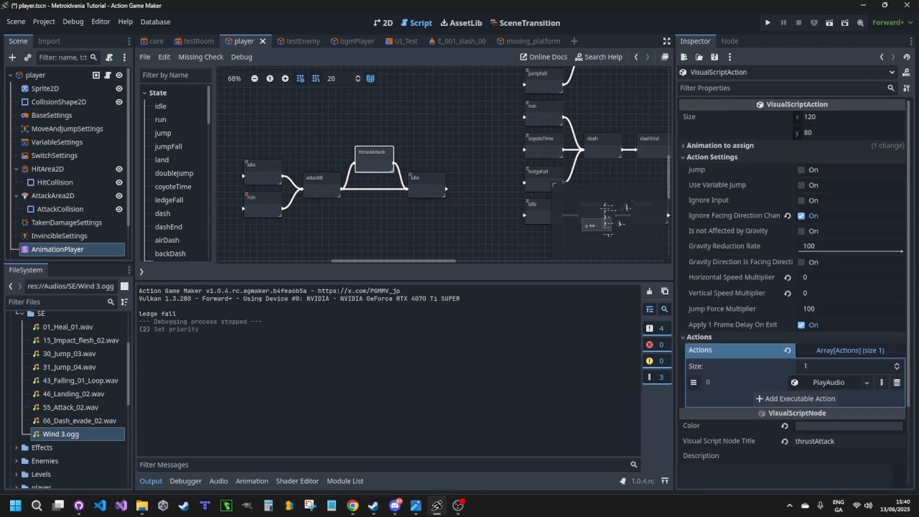
Step: Run the project and test the slash into thrust combo, both standing still and while moving near the enemy
key("F5")
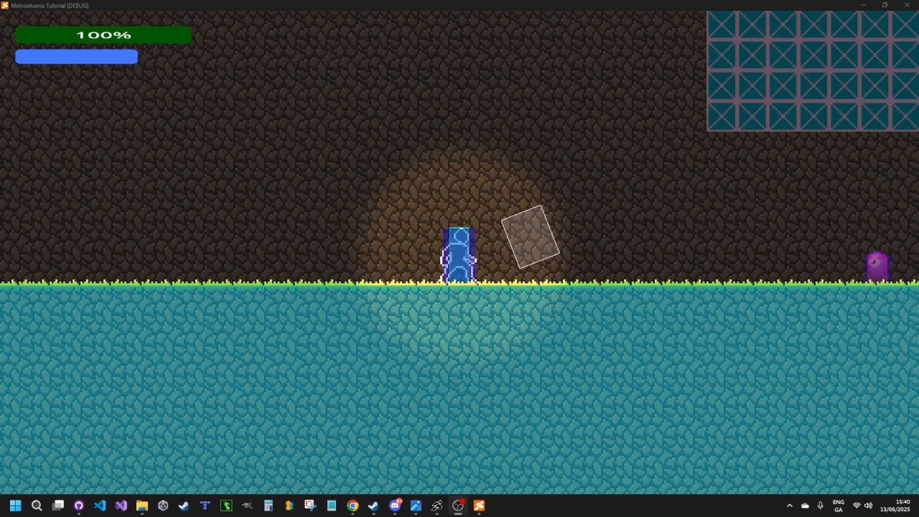
left_click(308, 394)
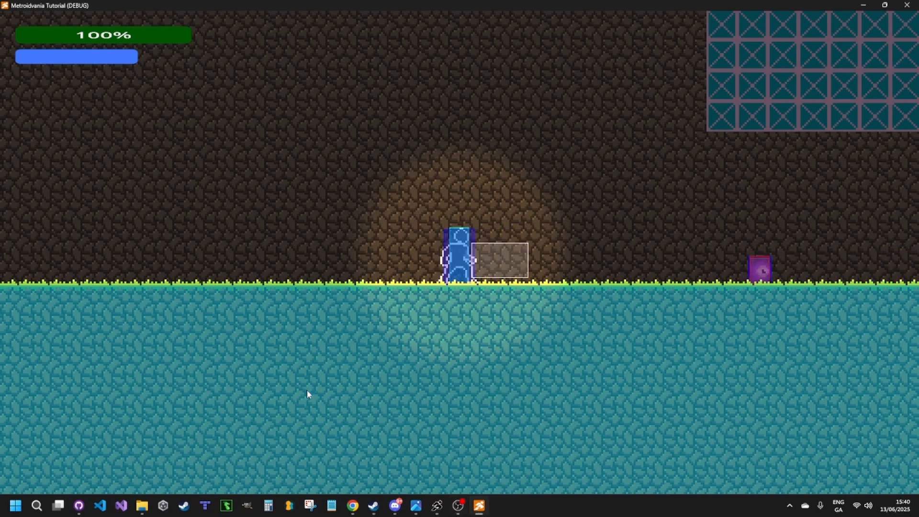
left_click(307, 394)
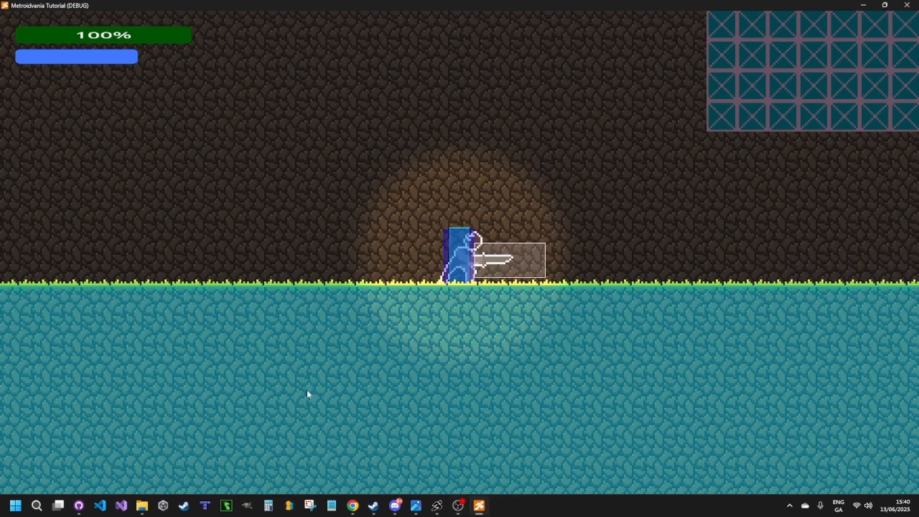
left_click(307, 394)
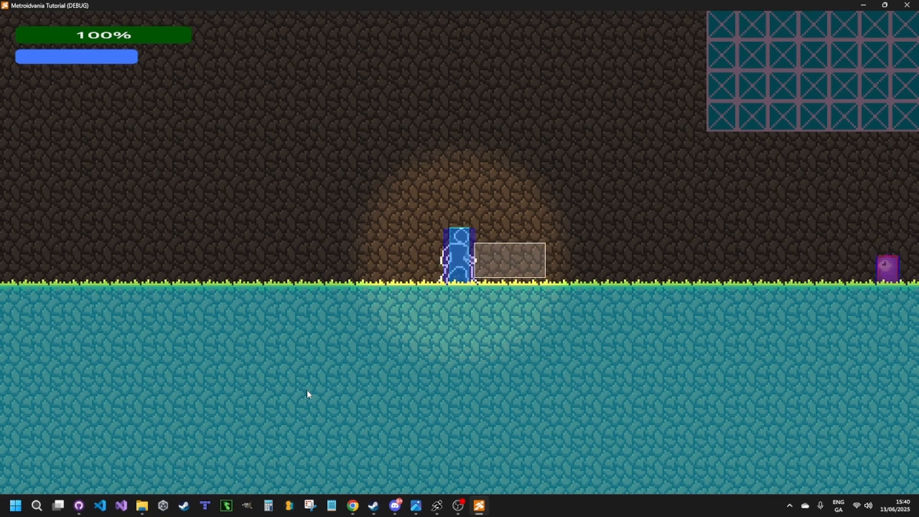
key("d")
left_click(307, 391)
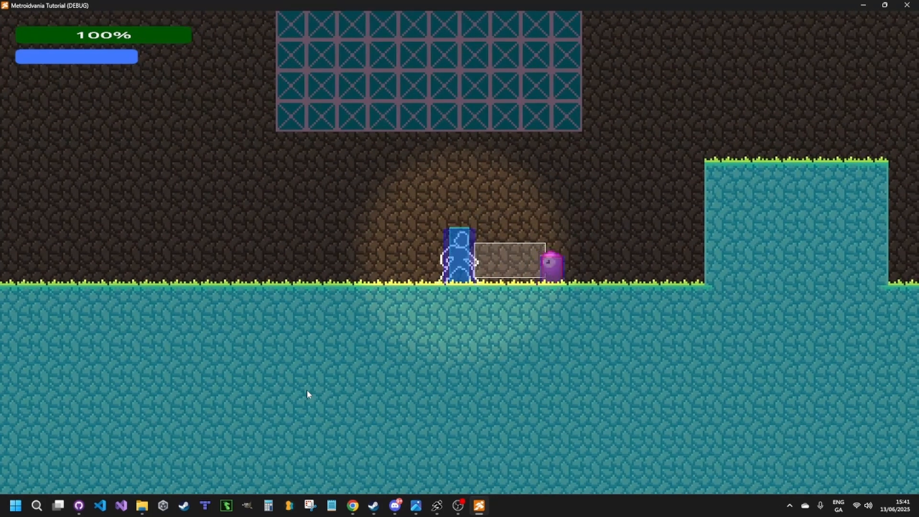
key("d")
left_click(308, 391)
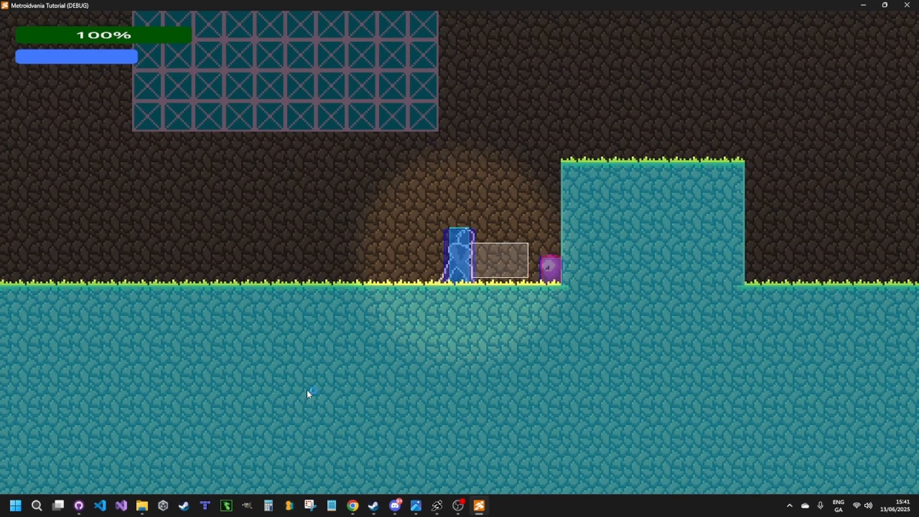
left_click(308, 394)
key("a")
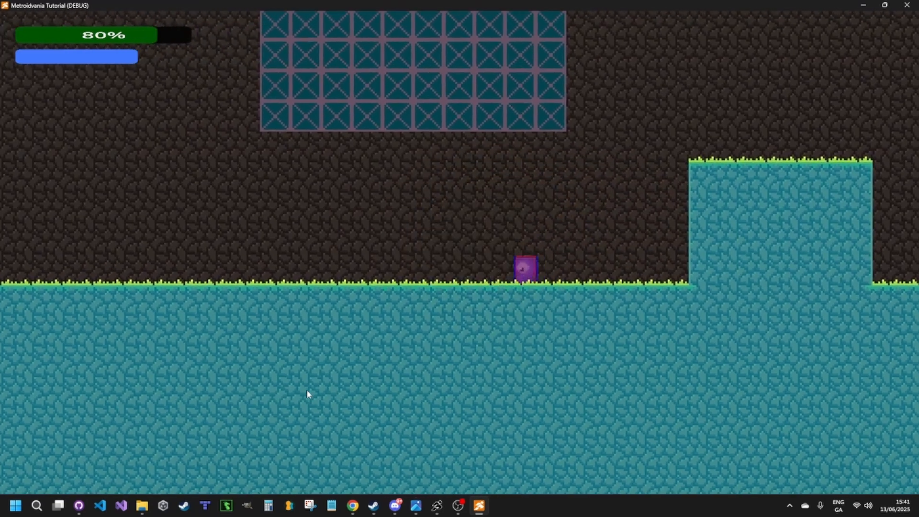
key("d")
left_click(307, 394)
left_click(307, 393)
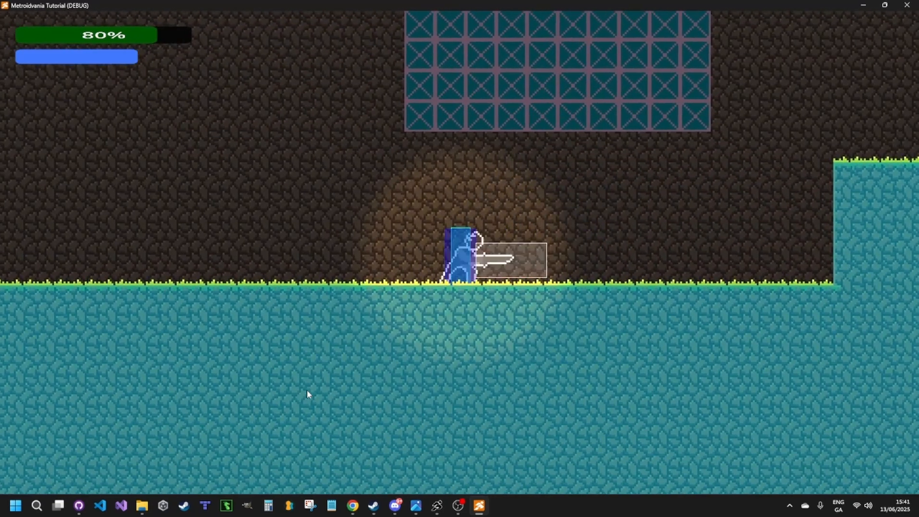
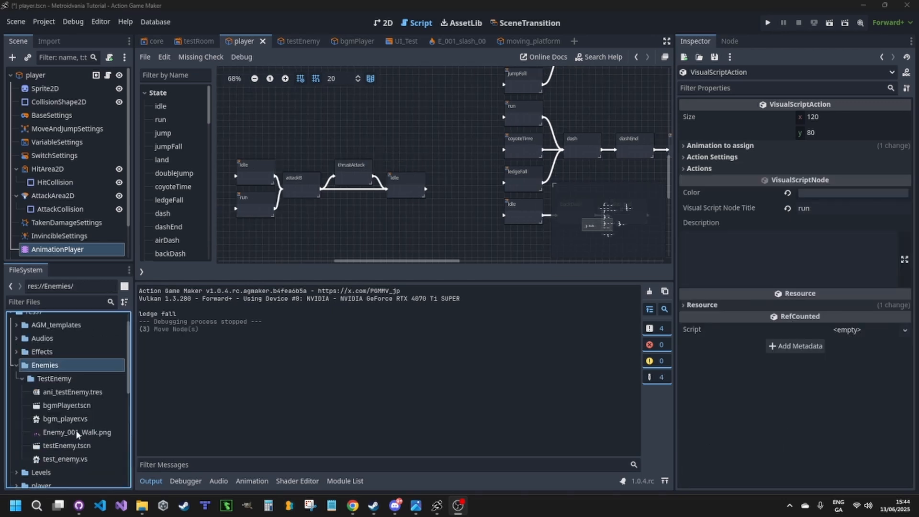
Step: Create a new folder named testEnemy2 inside the Enemies folder
left_click(82, 432)
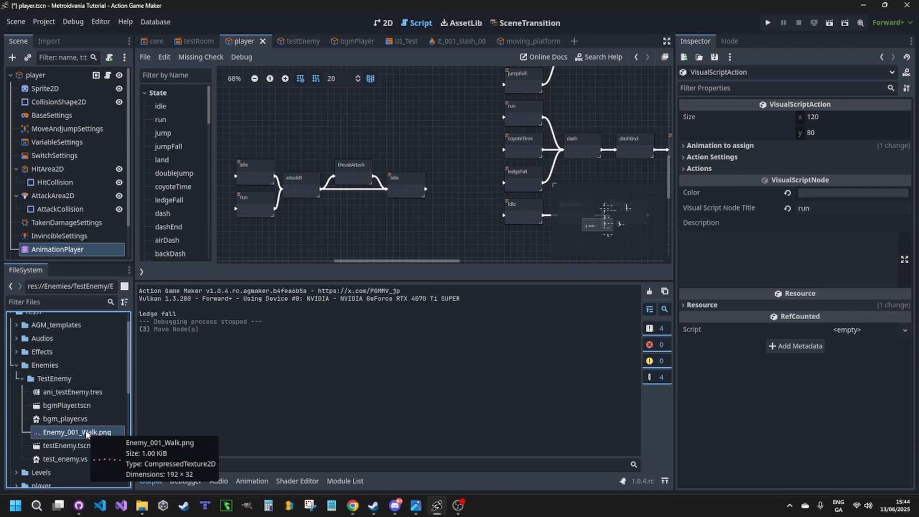
right_click(55, 367)
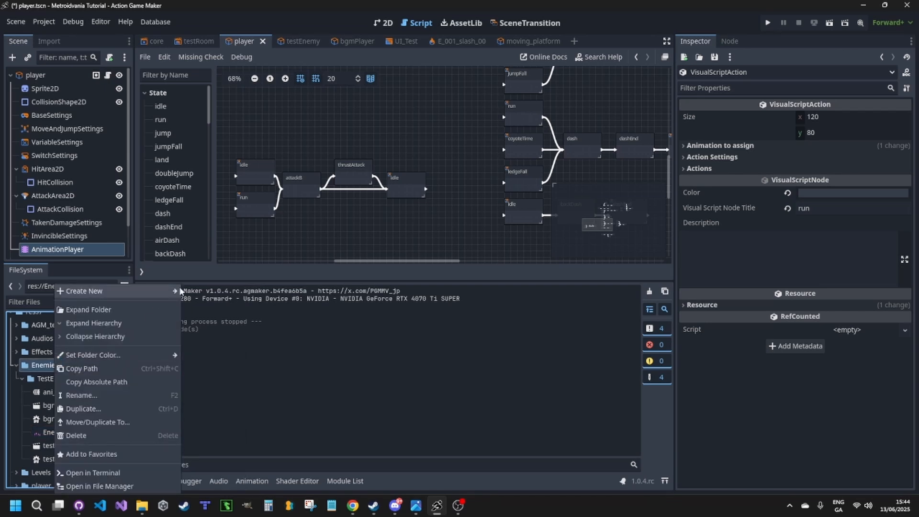
mouse_move(162, 293)
left_click(223, 293)
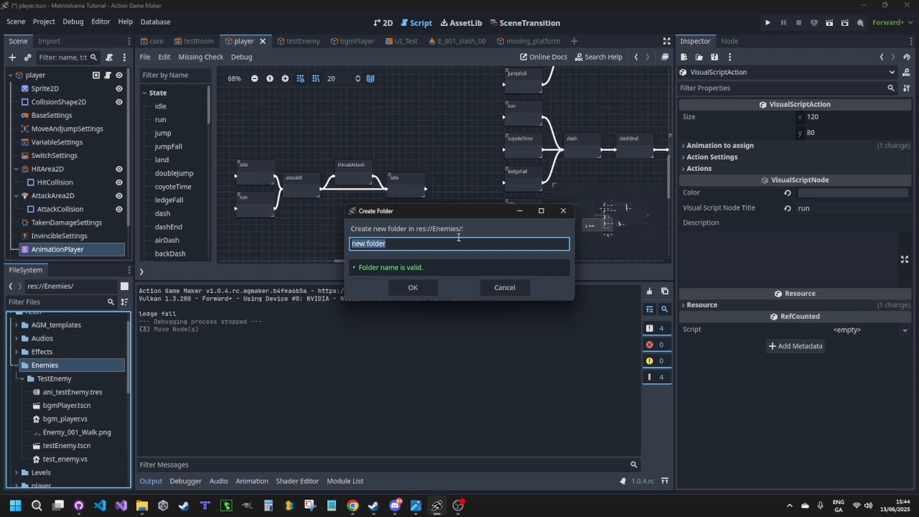
type("testEnemy2")
left_click(406, 288)
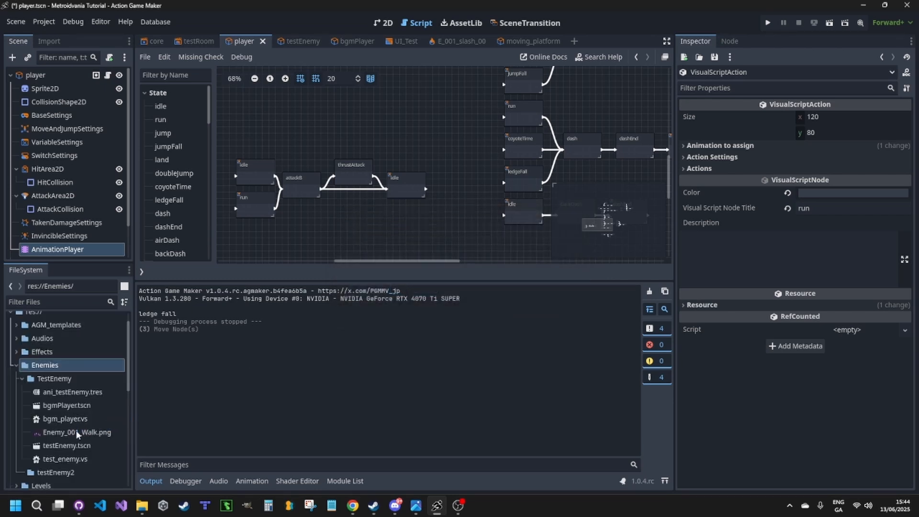
Step: Move Enemy_001_Walk.png from the TestEnemy folder into testEnemy2 and collapse the TestEnemy folder
left_click_drag(79, 434, 81, 474)
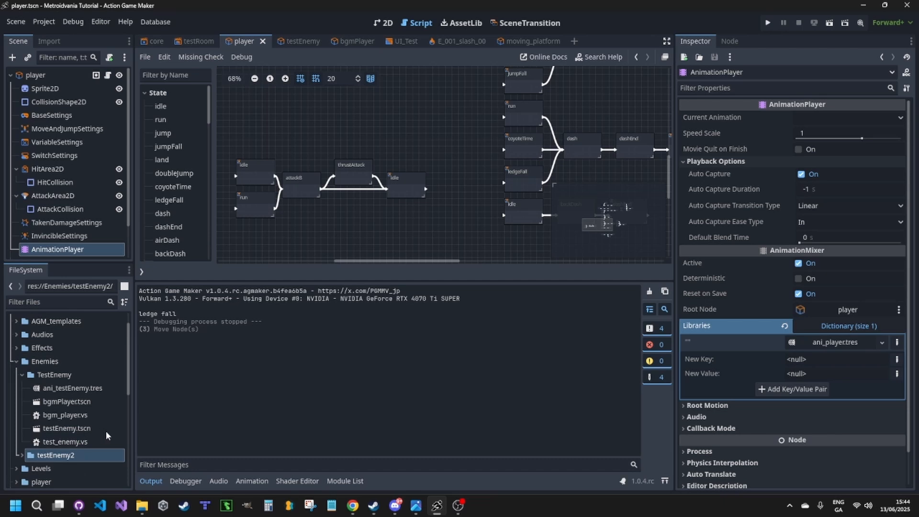
scroll(113, 436, "down", 3)
left_click(23, 390)
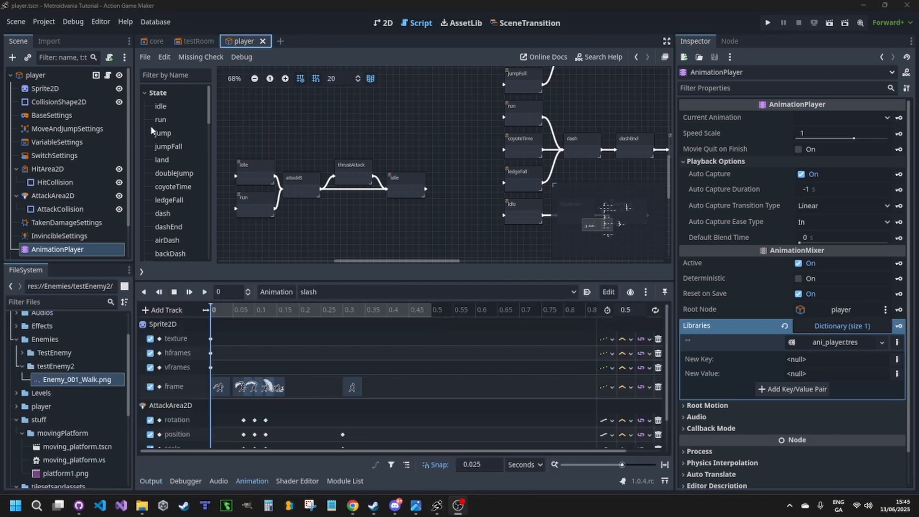
Step: Create a new game object named testEnemy2 using the characters template, 2DSprite Character Base type and Enemy object group
left_click(281, 42)
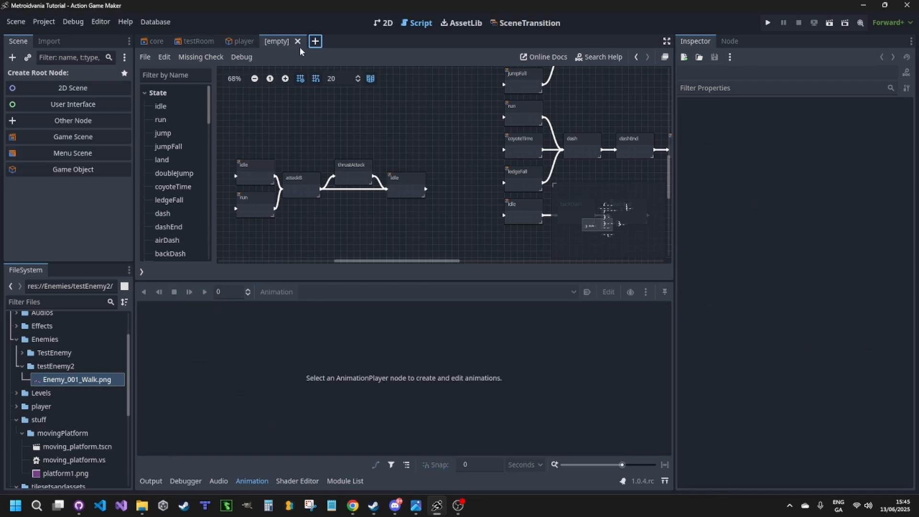
left_click(96, 168)
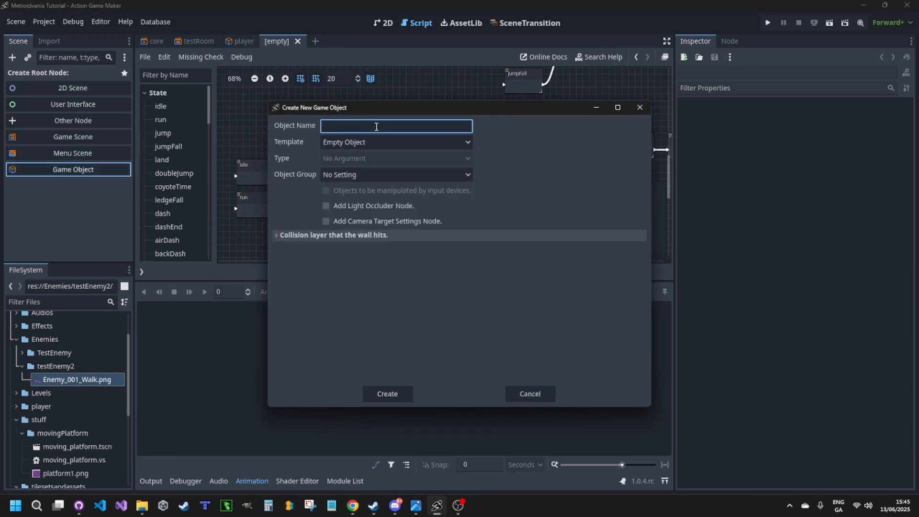
type("testEnemy2")
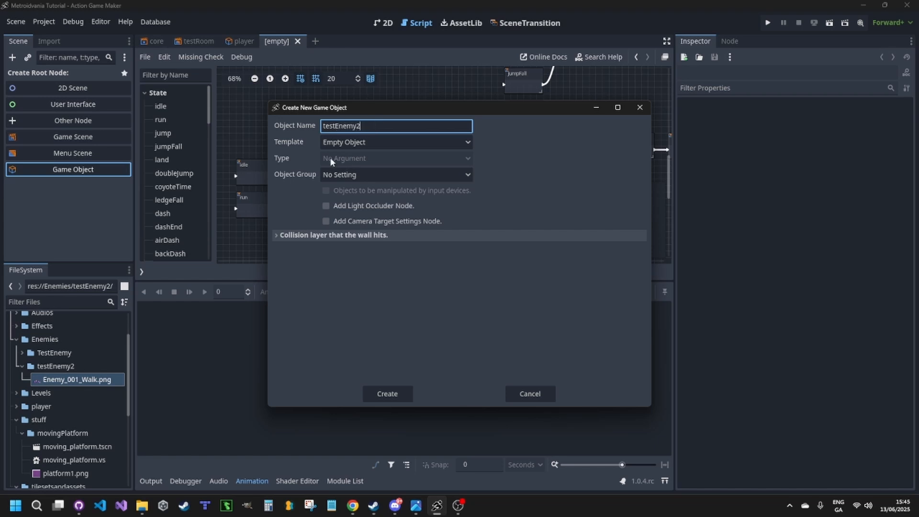
left_click(375, 142)
left_click(351, 172)
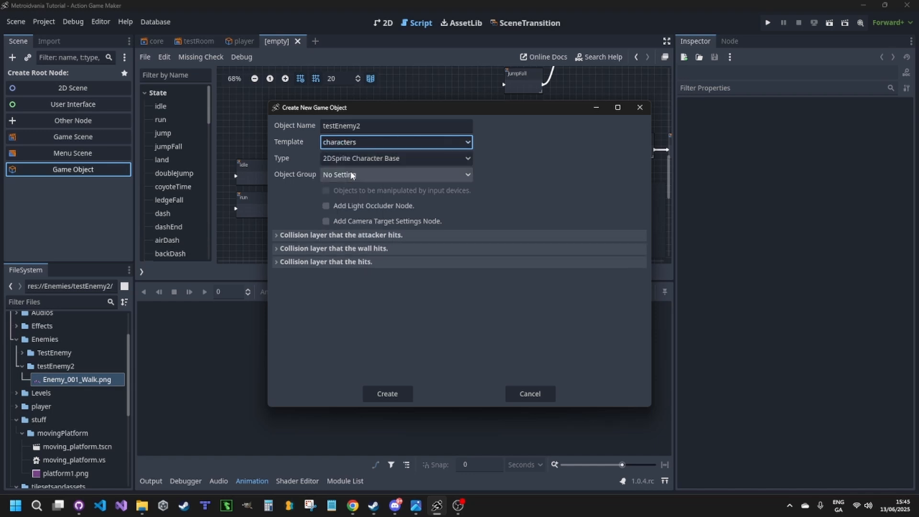
left_click(384, 173)
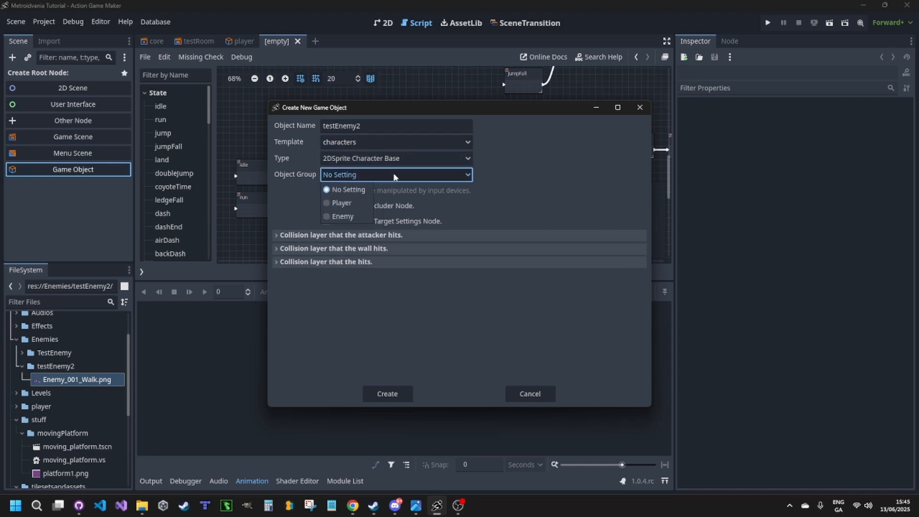
left_click(344, 218)
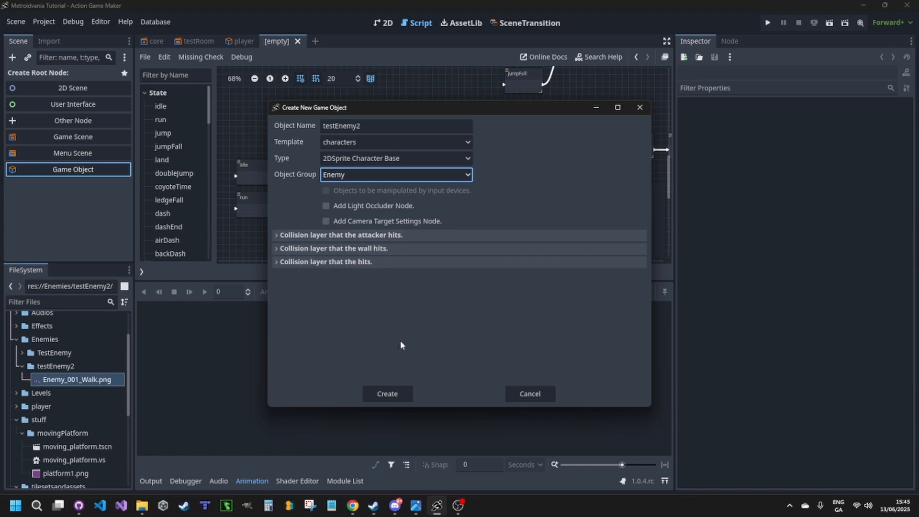
left_click(400, 393)
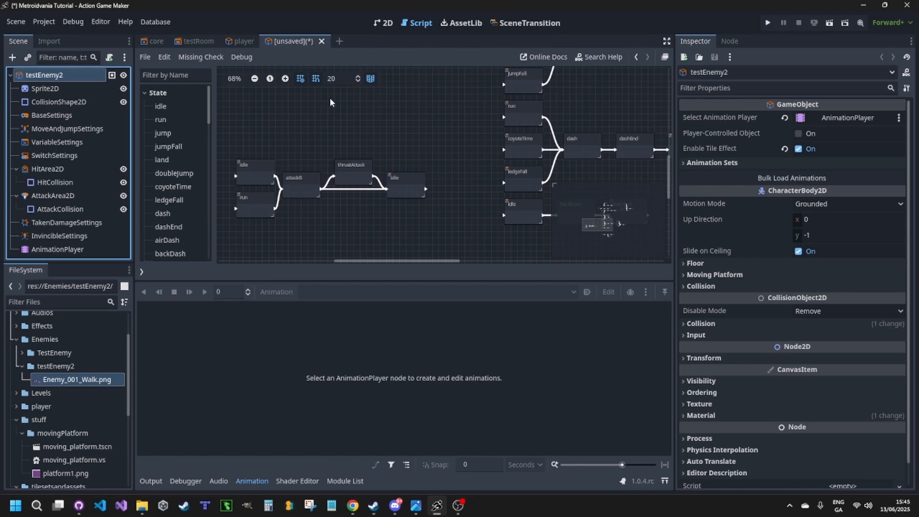
Step: Save the new scene as test_enemy_2.tscn in the Enemies/testEnemy2 folder
left_click(16, 22)
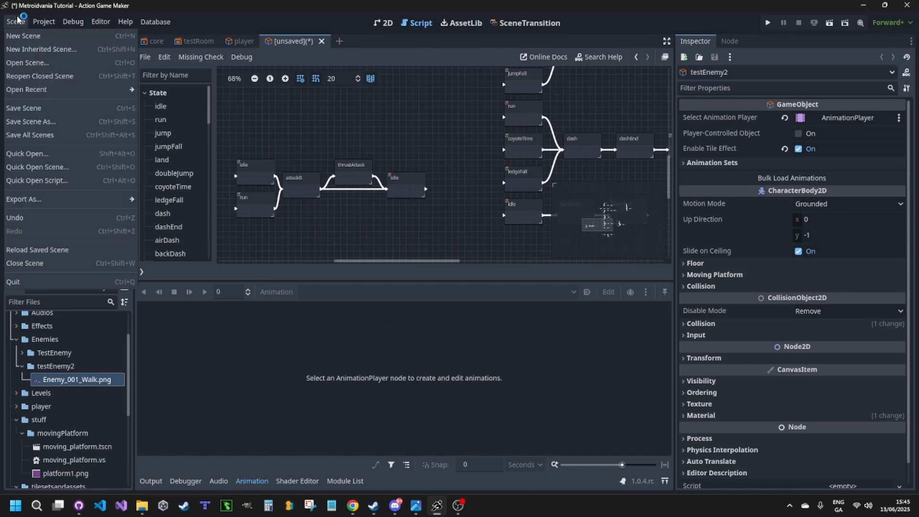
left_click(56, 120)
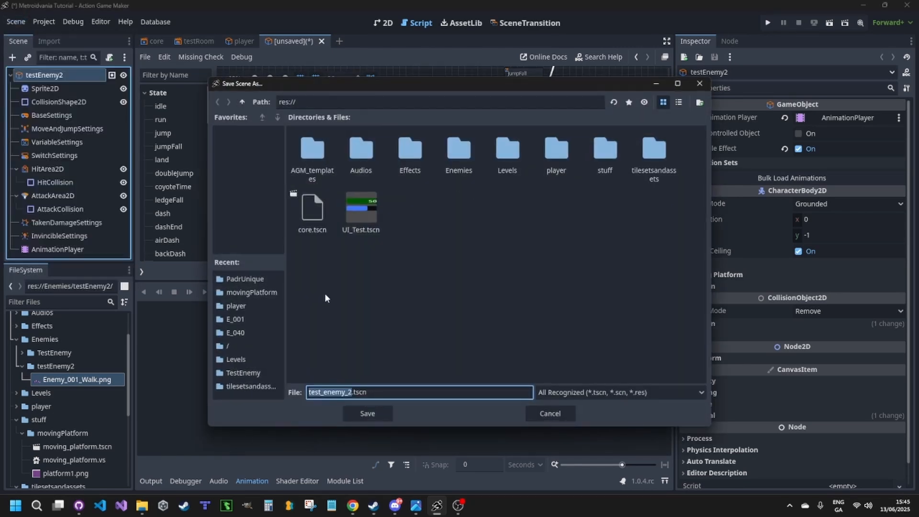
double_click(459, 144)
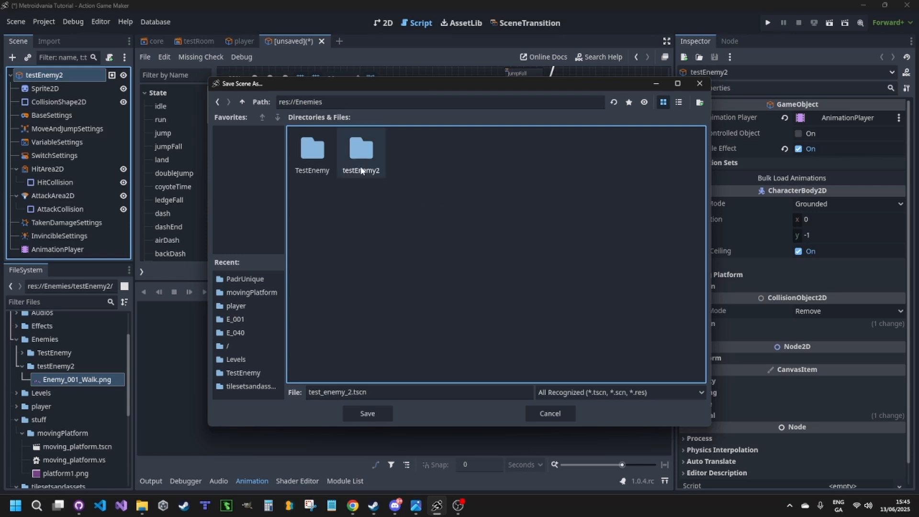
double_click(361, 153)
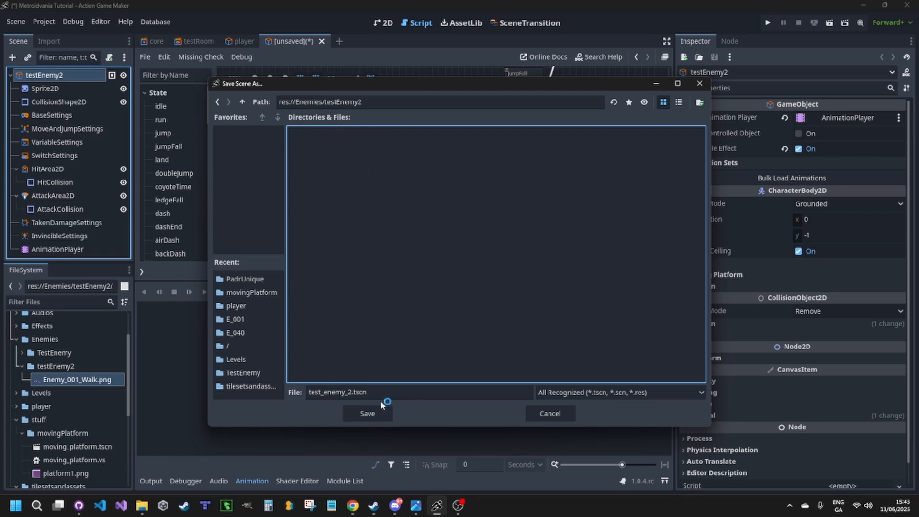
left_click(377, 416)
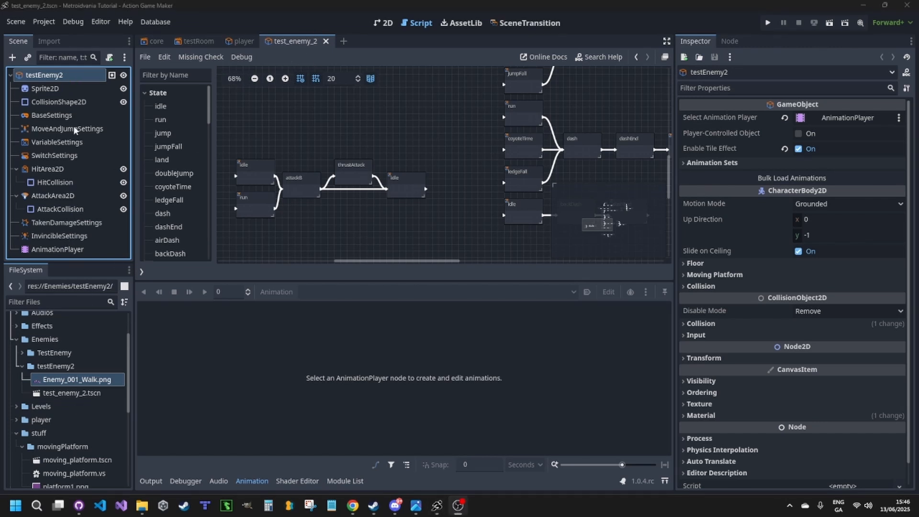
Step: Turn on the Disabled property of testEnemy2's AttackCollision shape
left_click(59, 200)
left_click(75, 211)
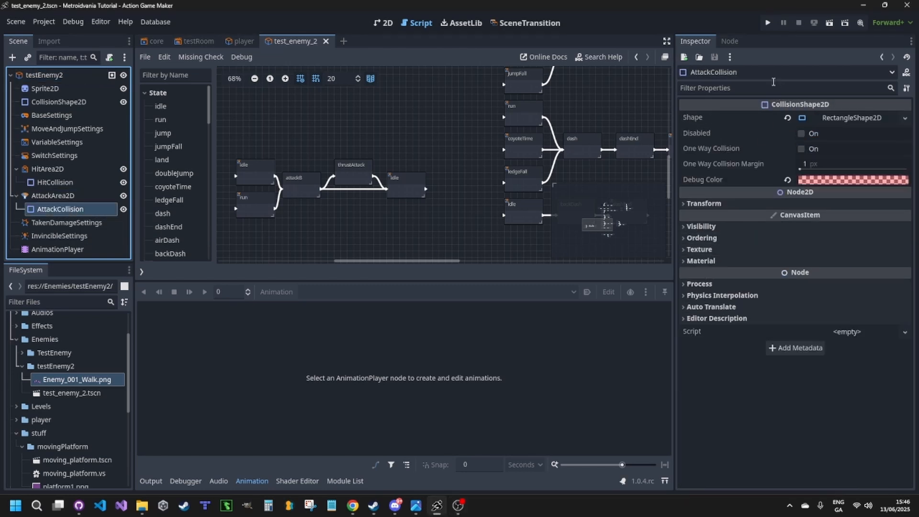
left_click(758, 91)
type("d")
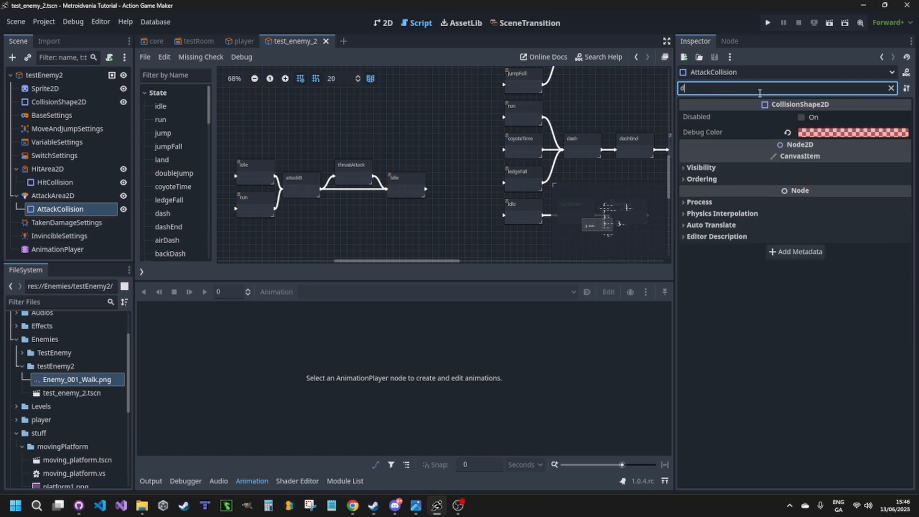
type("isable")
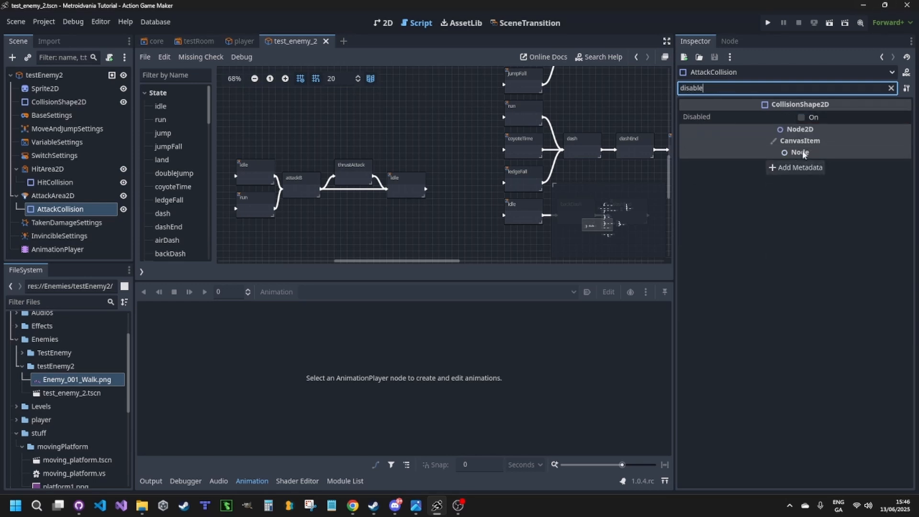
left_click(802, 117)
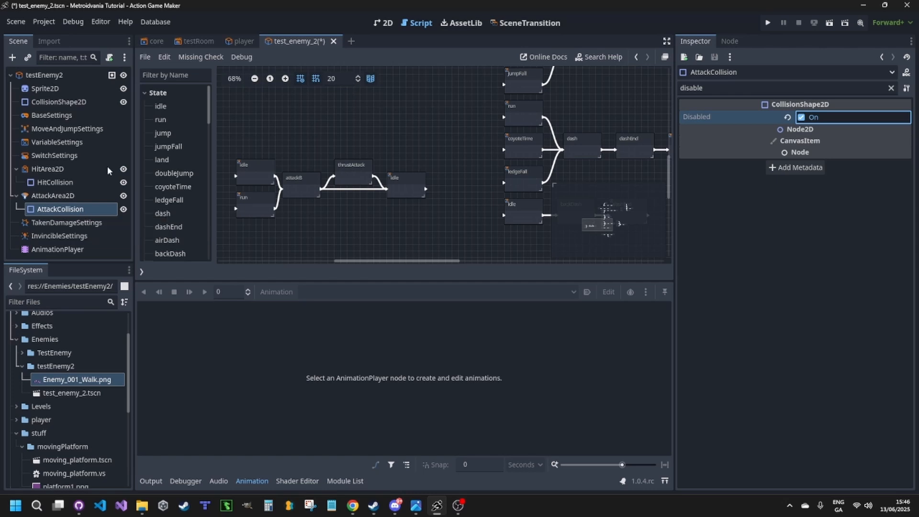
Step: Assign Enemy_001_Walk.png as the texture of testEnemy2's Sprite2D in the 2D view
left_click(54, 88)
left_click(383, 23)
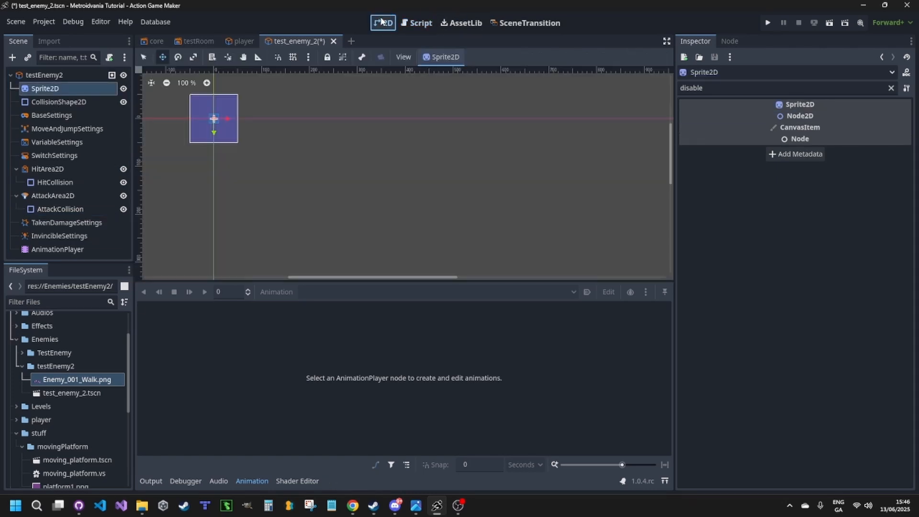
left_click(892, 88)
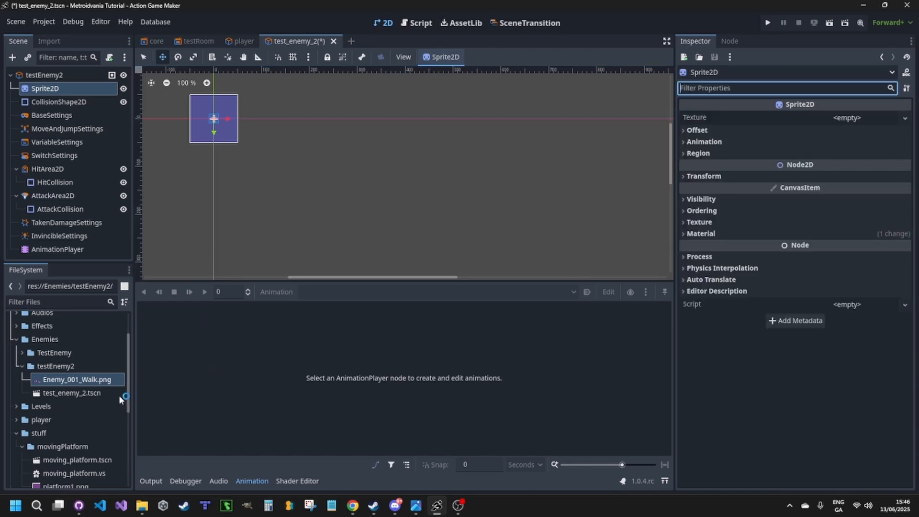
left_click_drag(73, 380, 818, 118)
Step: Split the Sprite2D walk sheet into animation frames by setting Hframes to 6
scroll(300, 139, "up", 1)
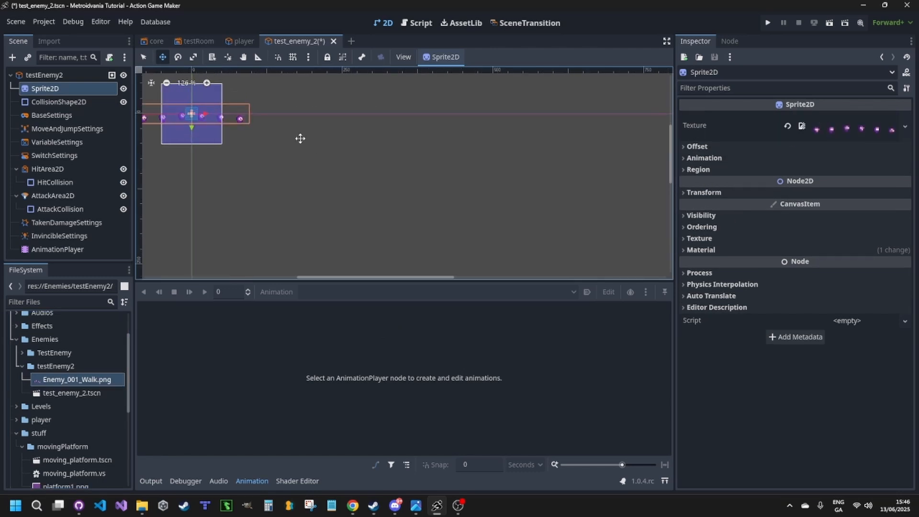
scroll(300, 139, "up", 3)
middle_click_drag(240, 152, 366, 221)
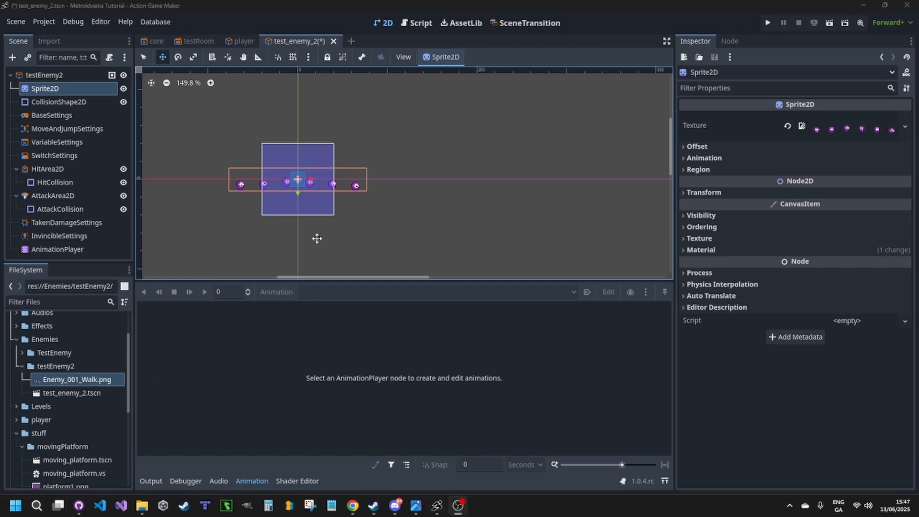
left_click(703, 158)
left_click(823, 167)
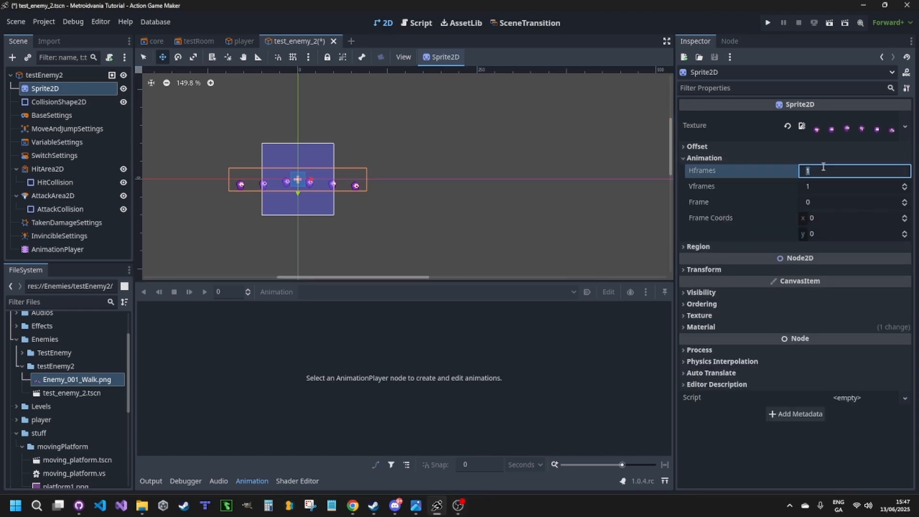
left_click(815, 187)
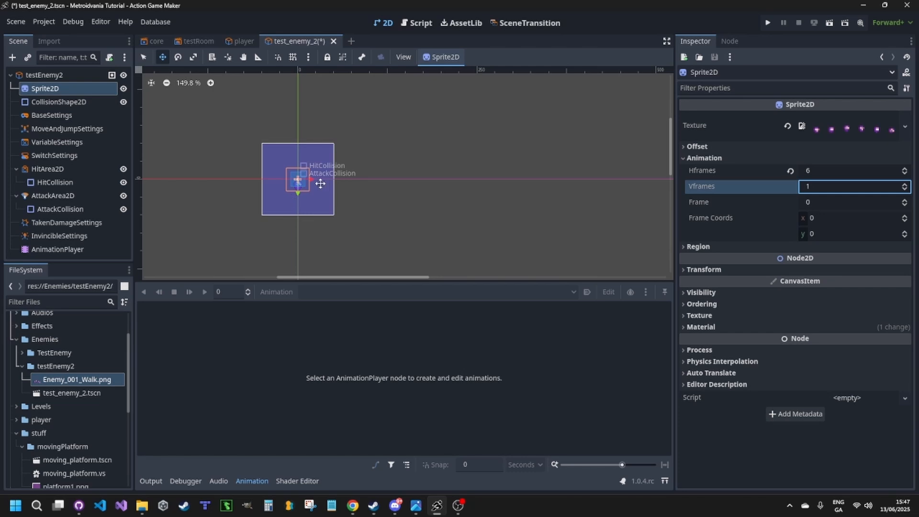
Step: Resize testEnemy2's CollisionShape2D rectangle so that it fits tightly around the enemy sprite
scroll(320, 184, "up", 2)
scroll(320, 183, "up", 4)
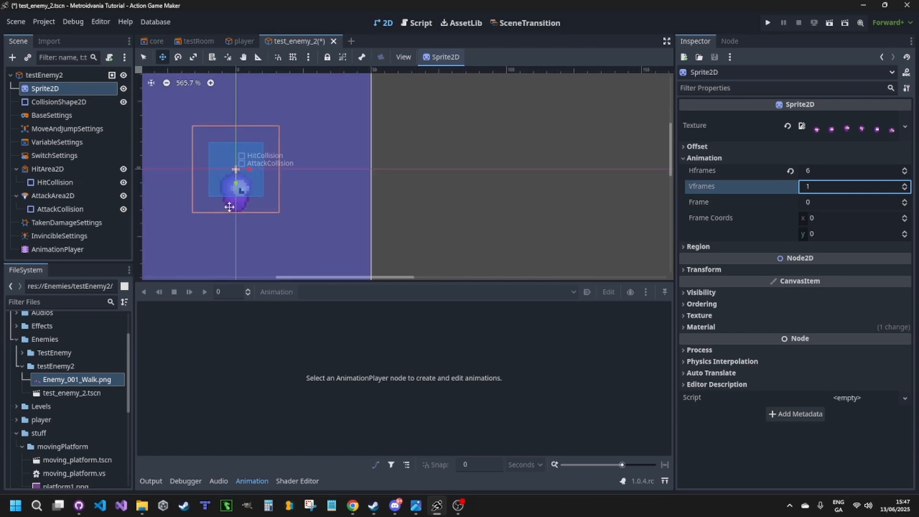
middle_click_drag(382, 229, 450, 193)
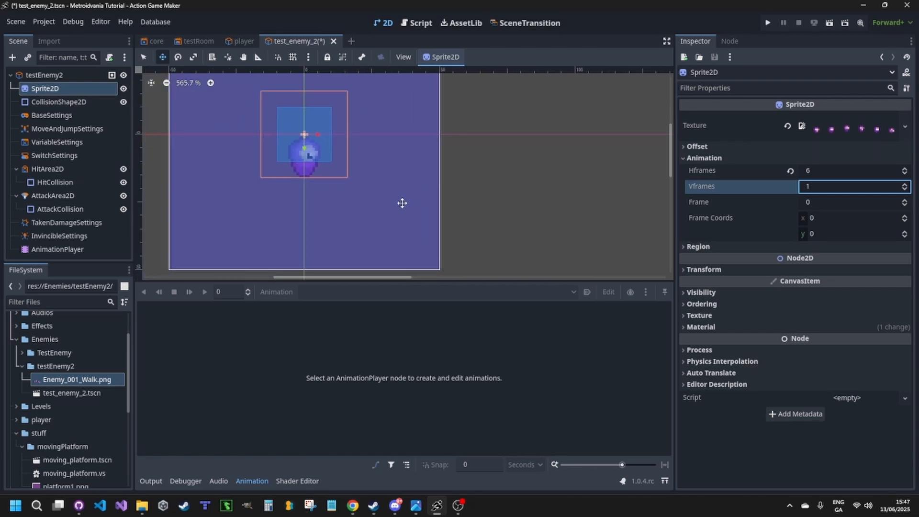
left_click(80, 103)
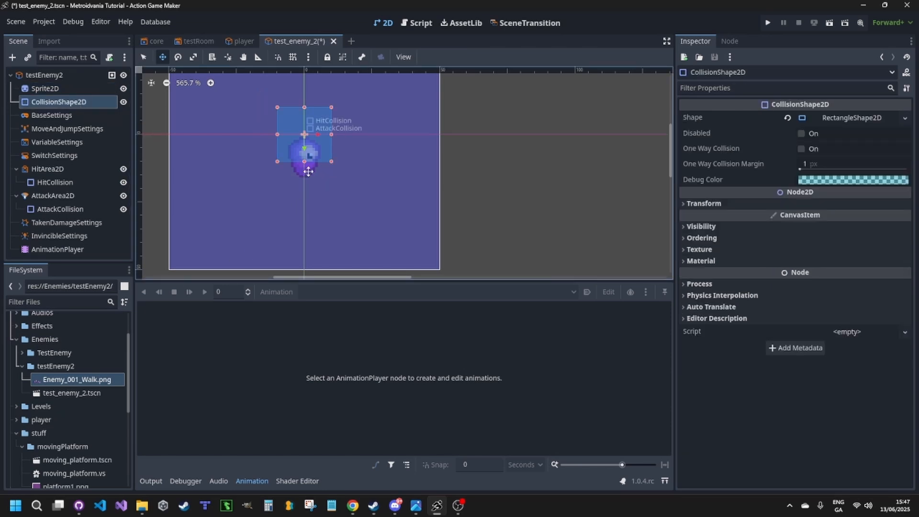
left_click_drag(304, 160, 302, 182)
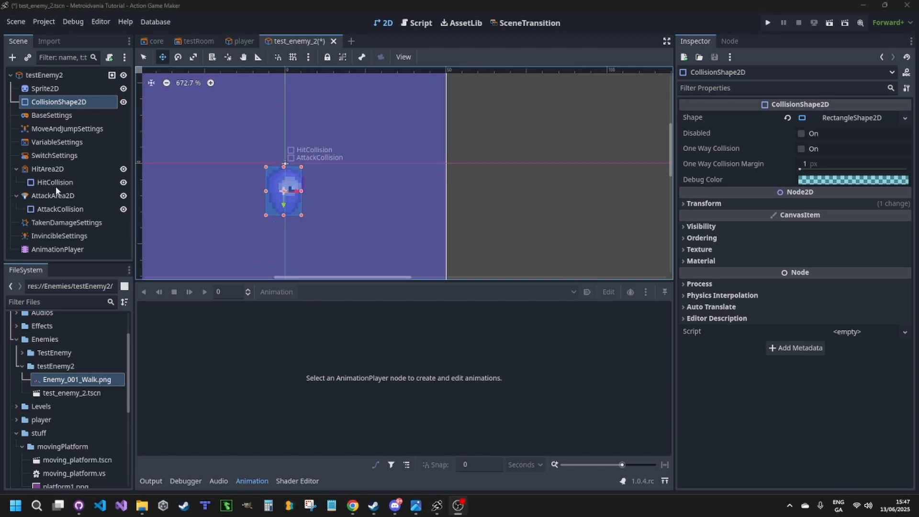
Step: Shrink the HitCollision rectangle under HitArea2D to fit around the enemy sprite
left_click(51, 169)
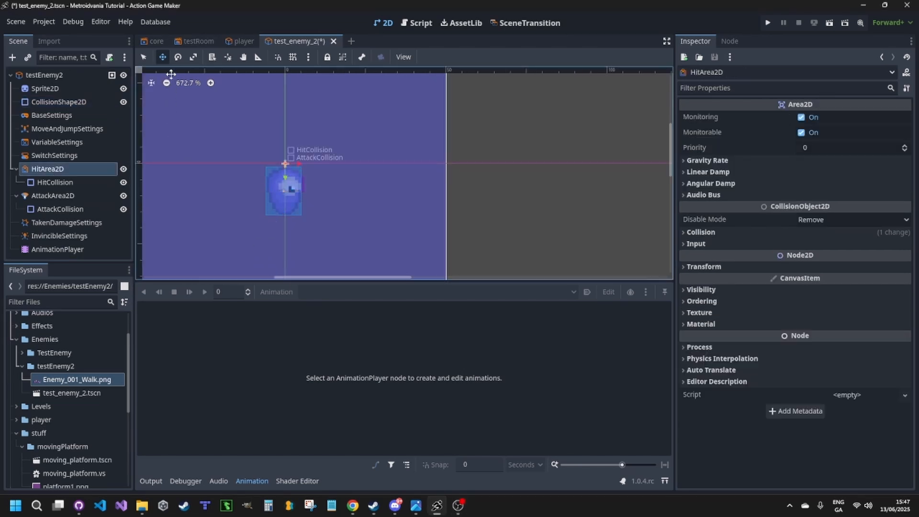
scroll(400, 201, "down", 3)
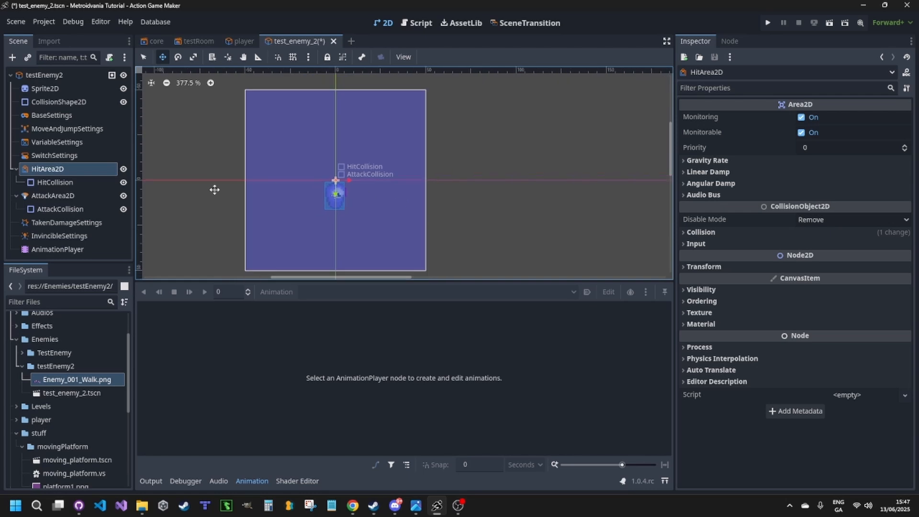
left_click(47, 183)
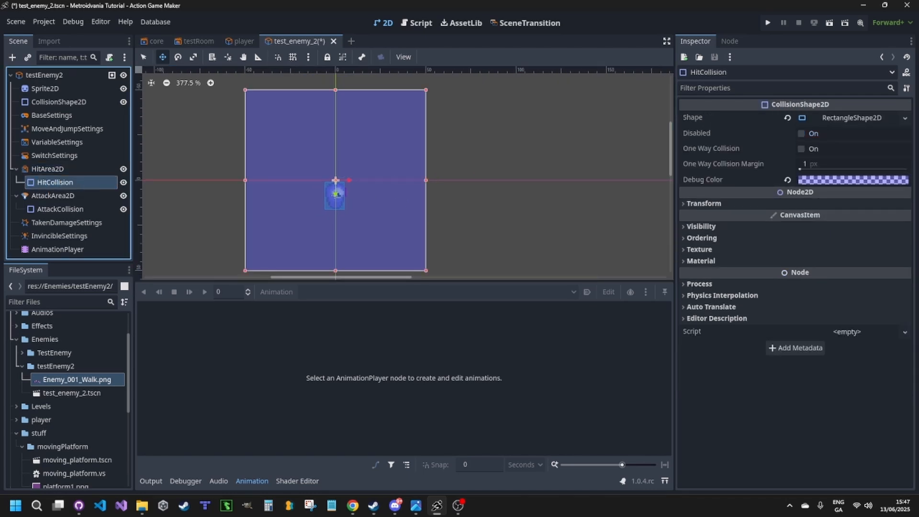
key("q")
scroll(170, 274, "up", 1)
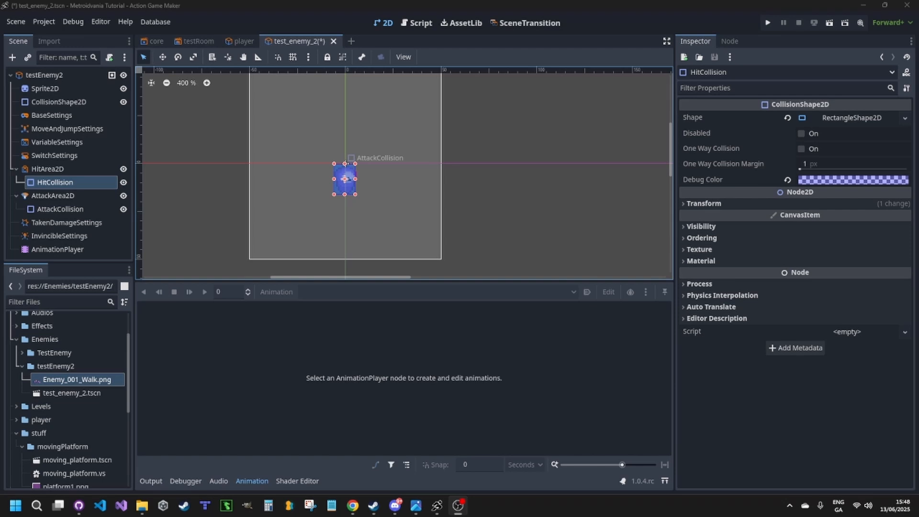
Step: Examine the collision layer and mask settings of the player's root node in the player scene
left_click(244, 41)
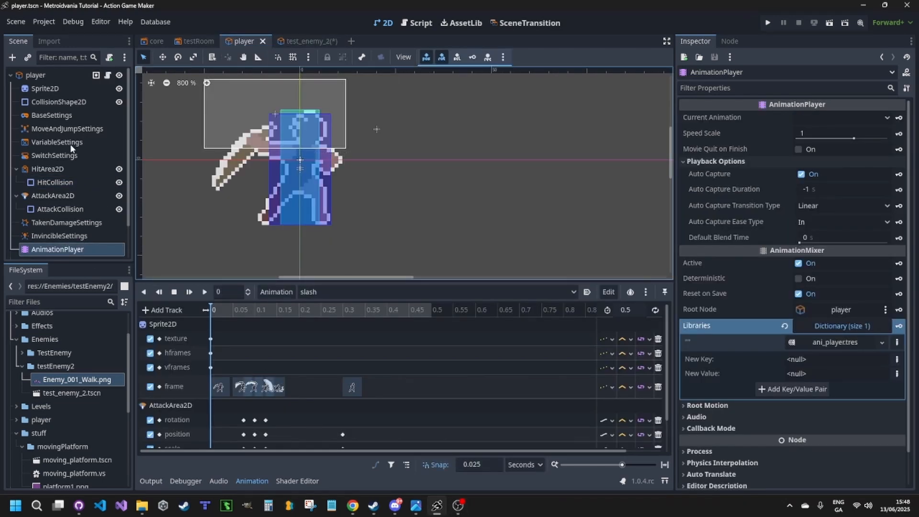
left_click(53, 77)
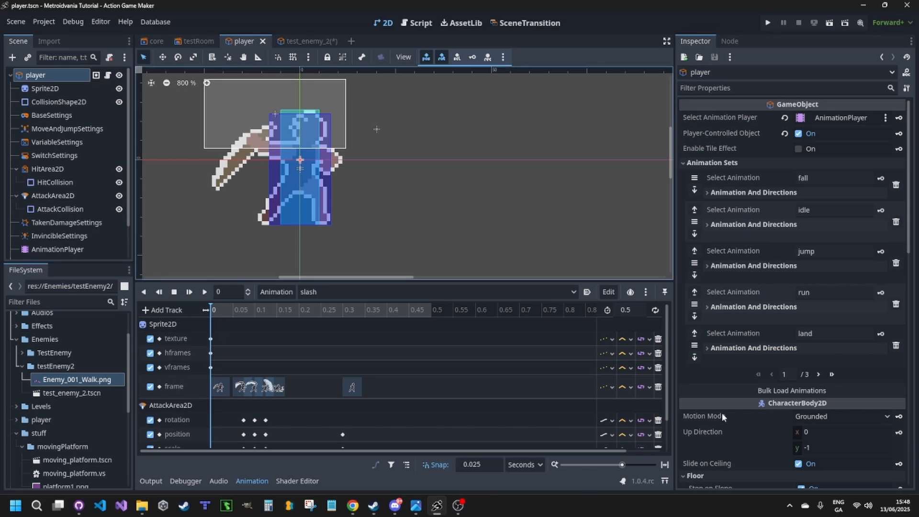
left_click(689, 166)
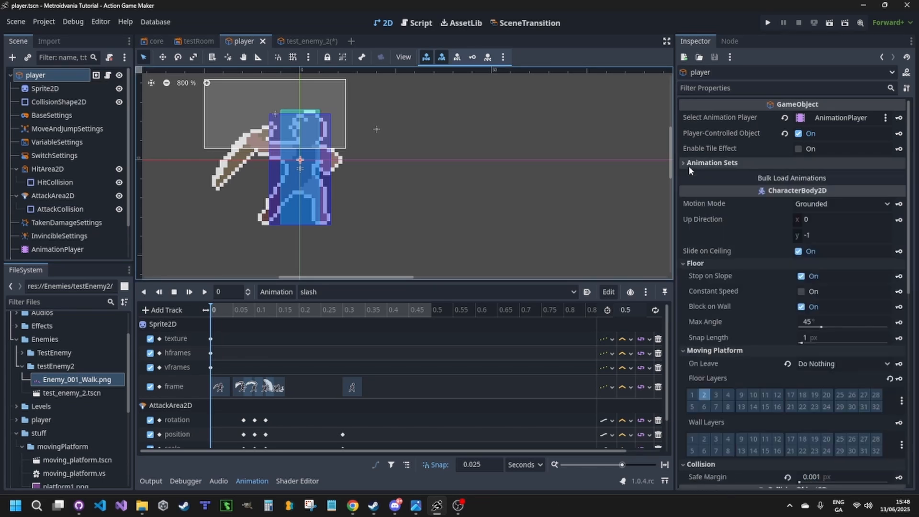
left_click(685, 264)
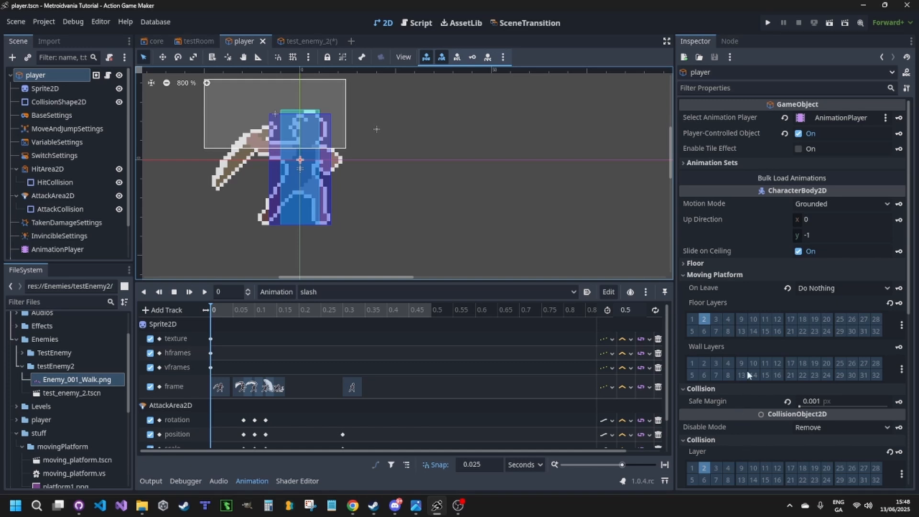
scroll(747, 369, "down", 5)
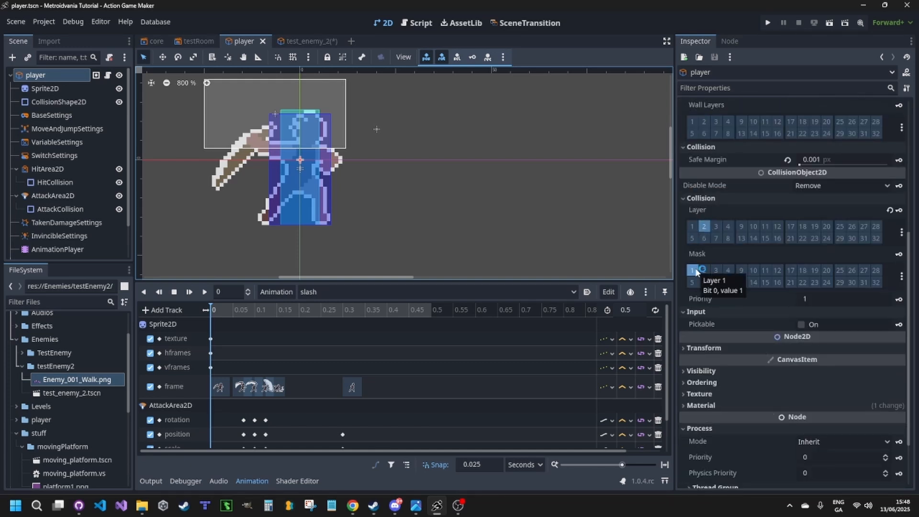
Step: In the 2D physics layer names, name layer 1 Player Collision, layer 2 Player Attack and layer 3 Player Hurtbox
left_click(902, 232)
left_click(902, 233)
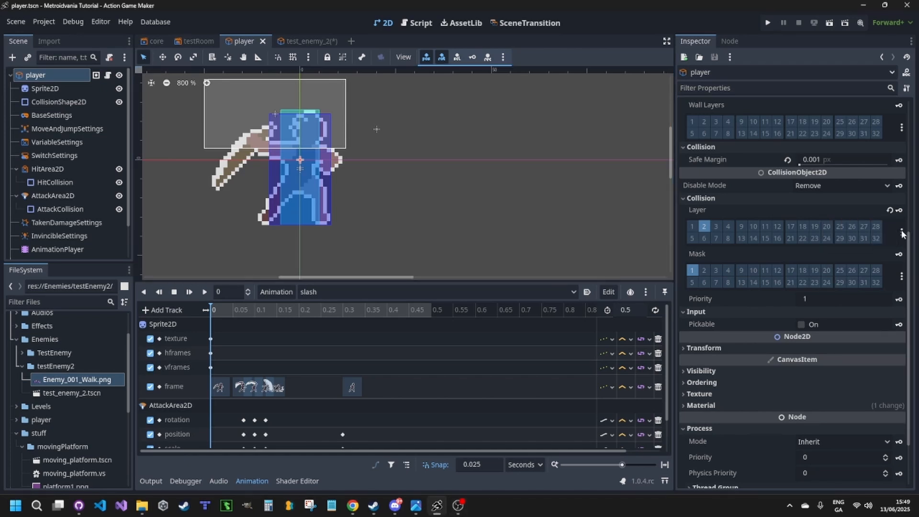
left_click(902, 233)
left_click(862, 244)
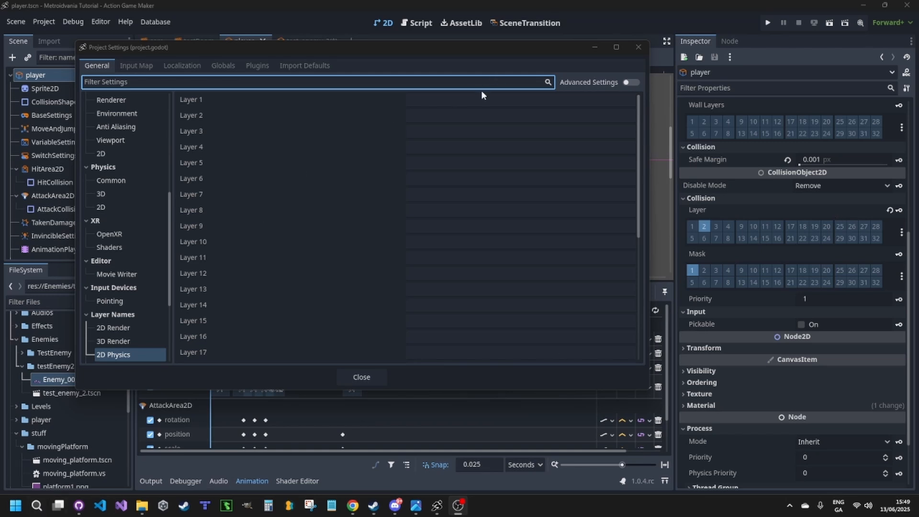
left_click(474, 106)
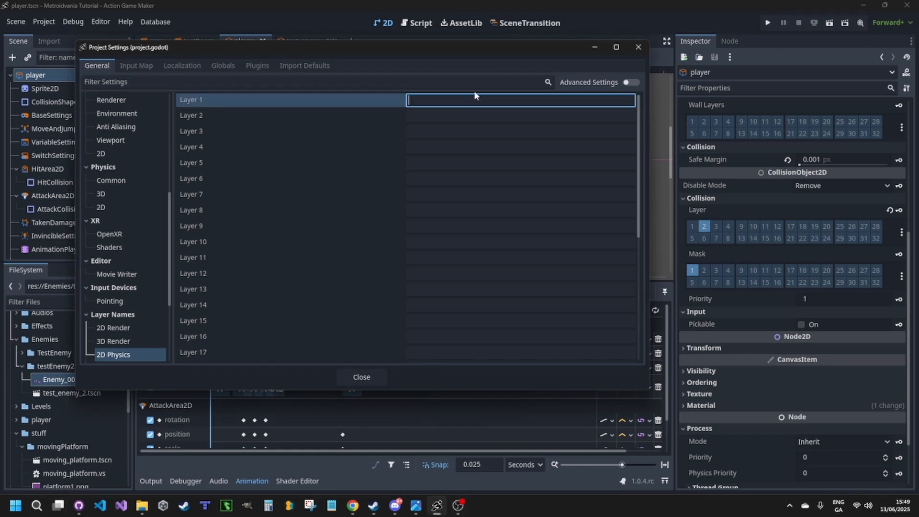
type("Player Col")
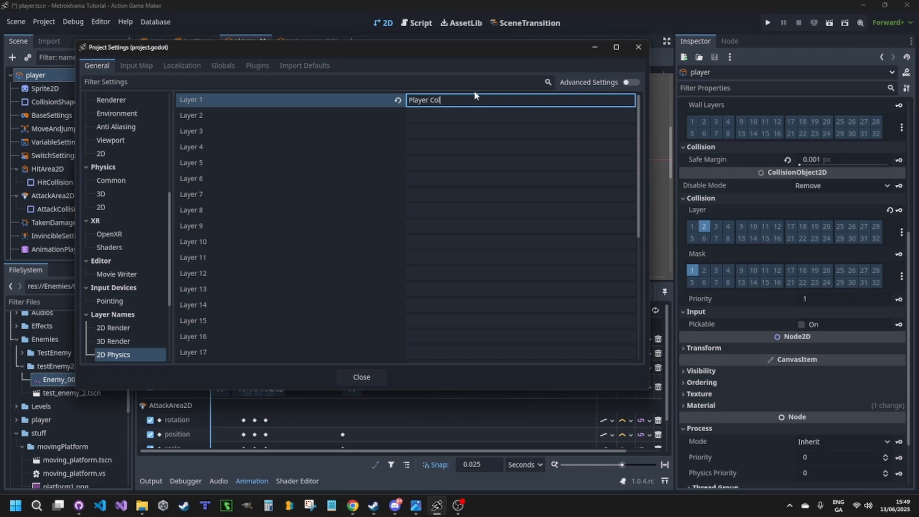
type("lision")
left_click(467, 116)
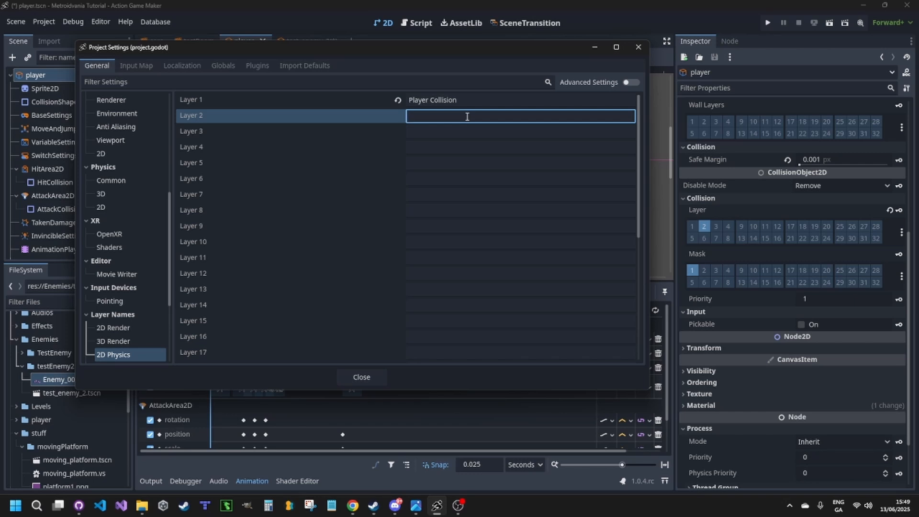
type("Player Attack")
left_click(451, 133)
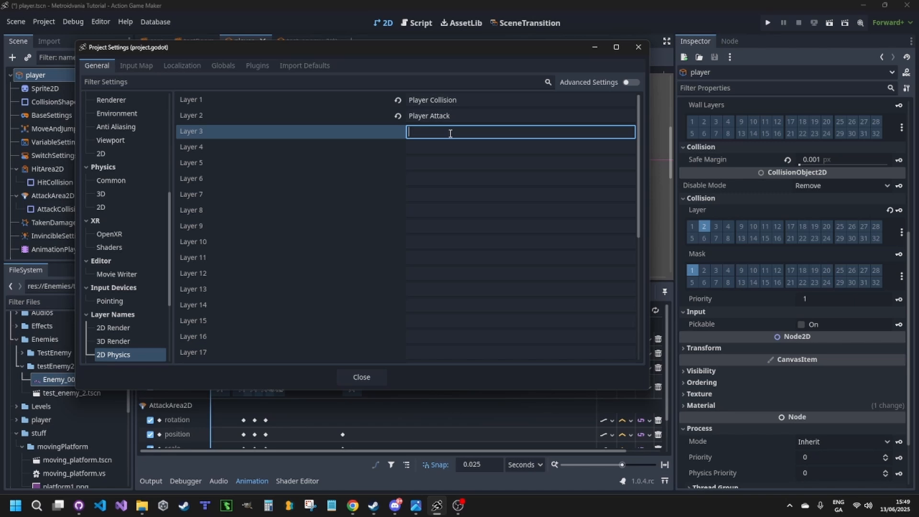
type("Player Hurtbox")
Step: Name 2D physics layers 9, 10 and 11 Enemy Colision, Enemy Attack and Enemy Hurtbox Layer, and close the project settings
left_click(428, 227)
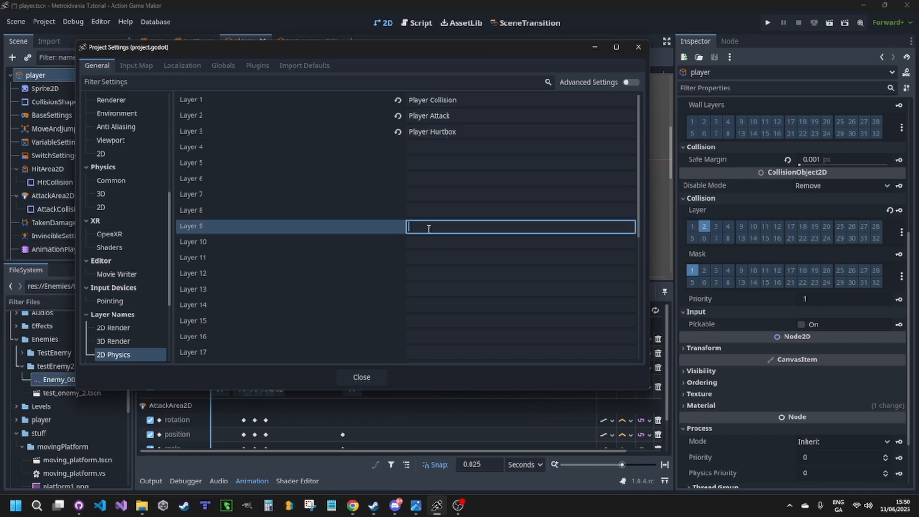
type("Enemy Colision L")
left_click(427, 238)
type("E")
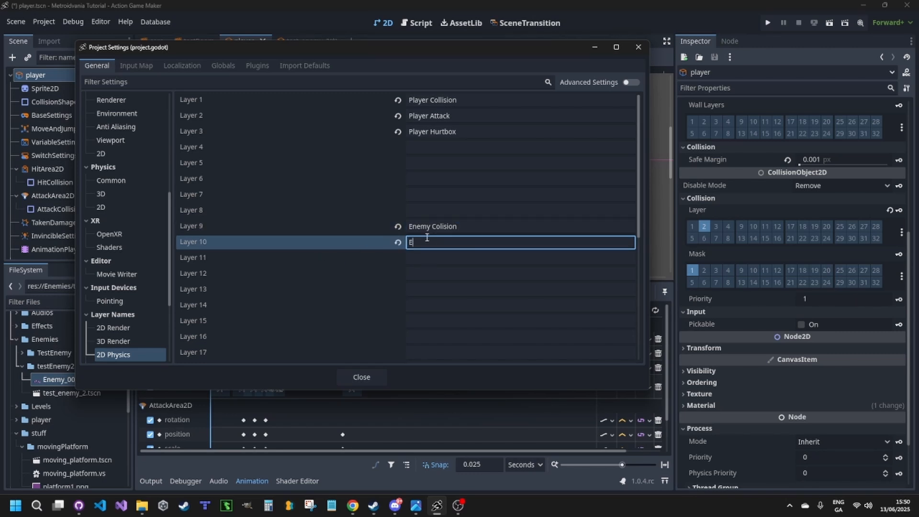
type("nemy Attack")
left_click(436, 254)
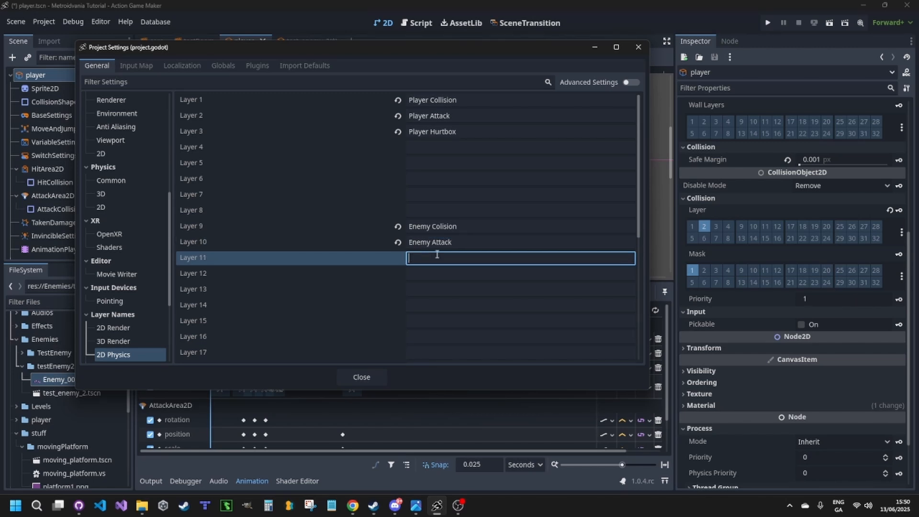
type("Enemy Hurtbox Layer")
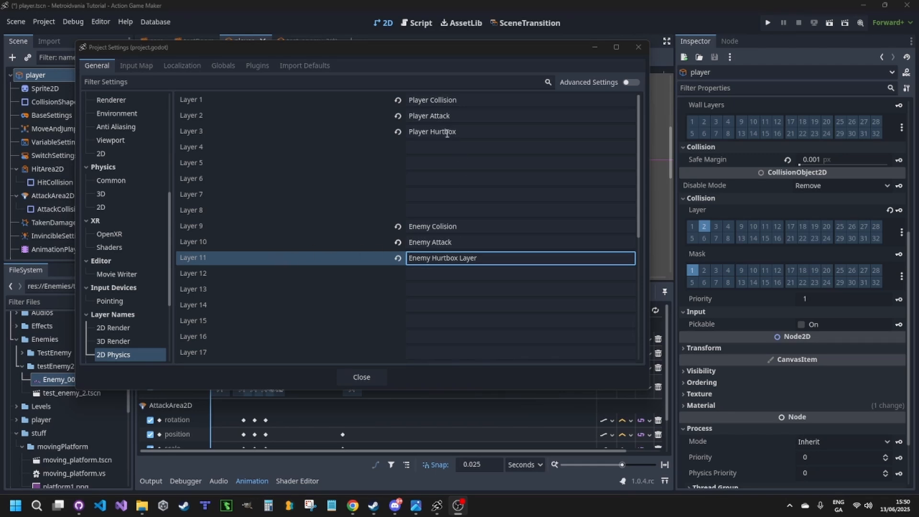
left_click(341, 377)
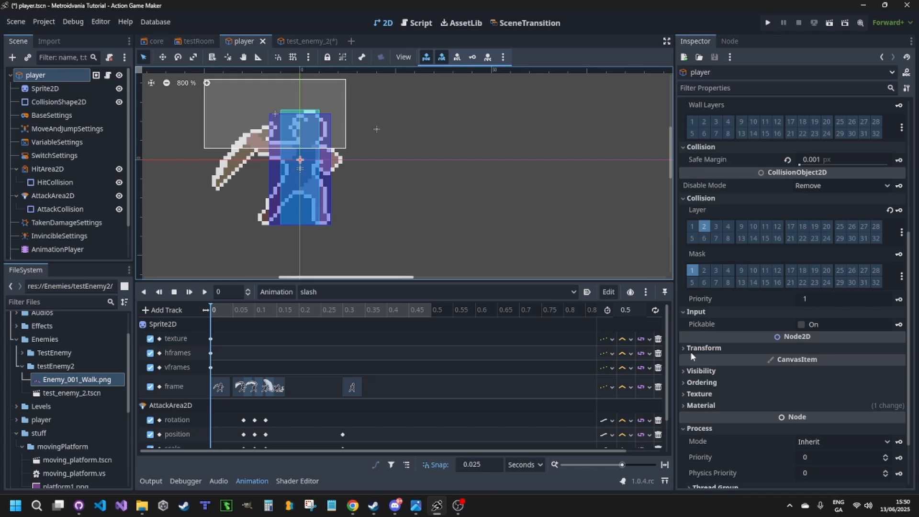
Step: Put the player's root node on the Player Collision layer only, removing it from Player Attack
left_click(902, 234)
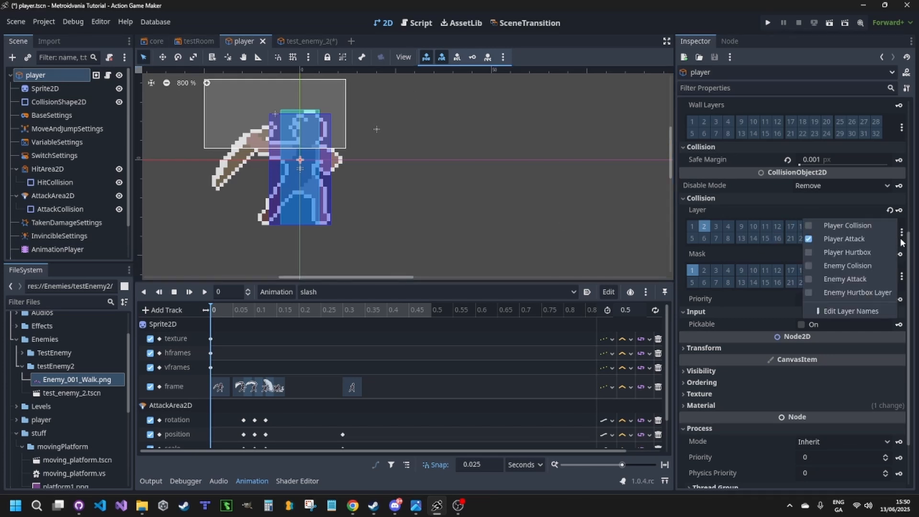
left_click(823, 227)
left_click(809, 239)
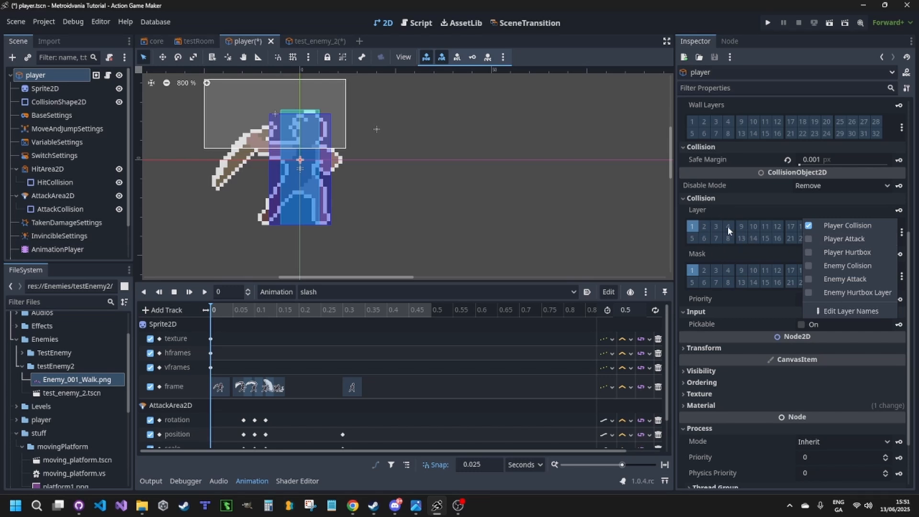
left_click(731, 251)
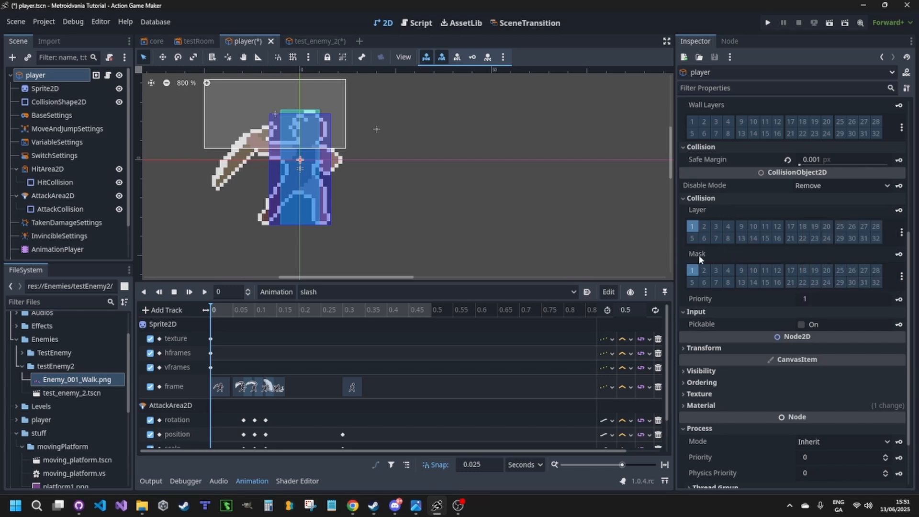
Step: Add Enemy Colision to the collision mask of the player's root node
left_click(899, 254)
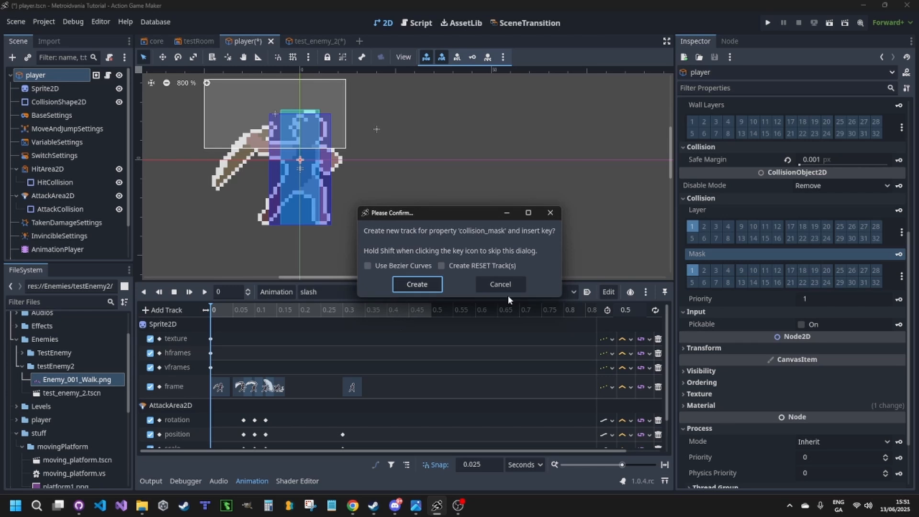
left_click(489, 285)
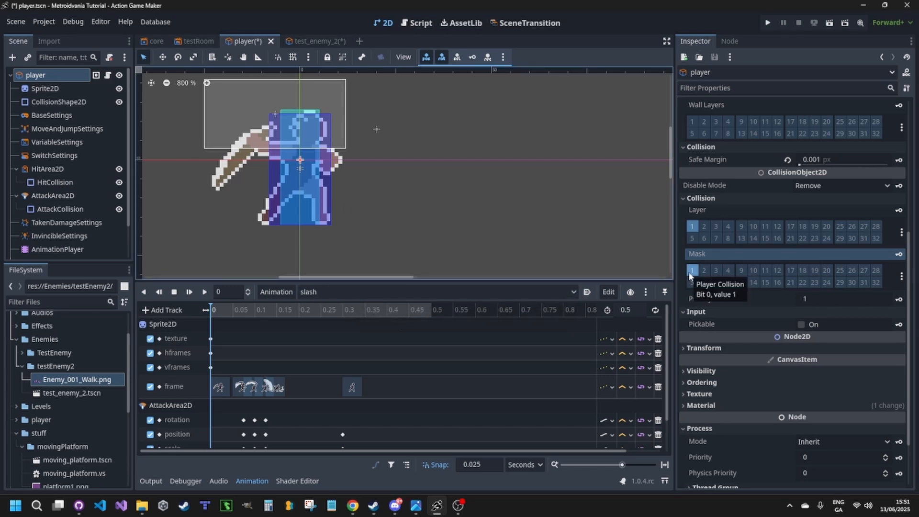
left_click(902, 277)
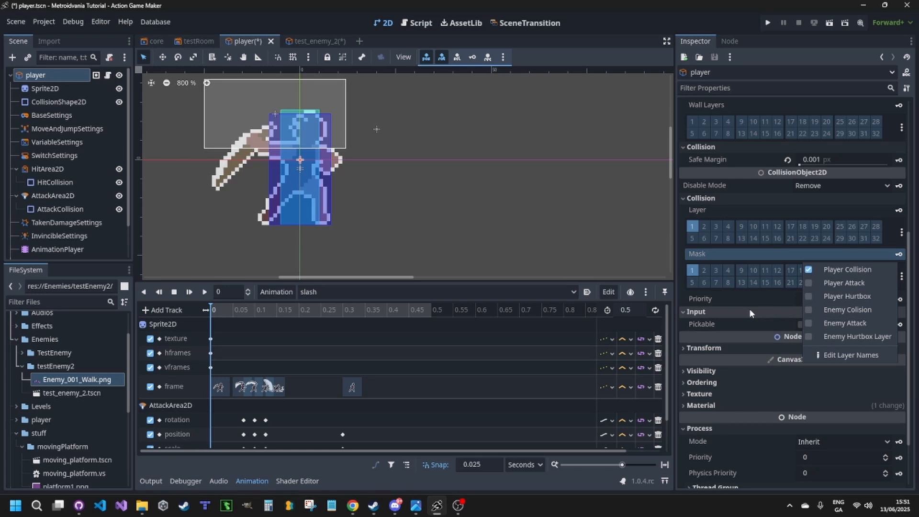
left_click(808, 310)
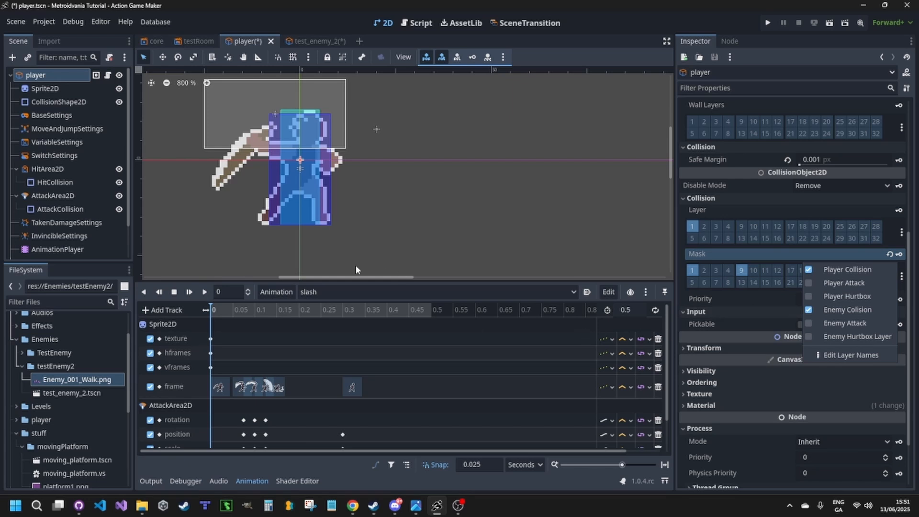
Step: Set the player's AttackArea2D collision layer to only Player Attack and its mask to only Enemy Hurtbox Layer
left_click(62, 194)
left_click(63, 195)
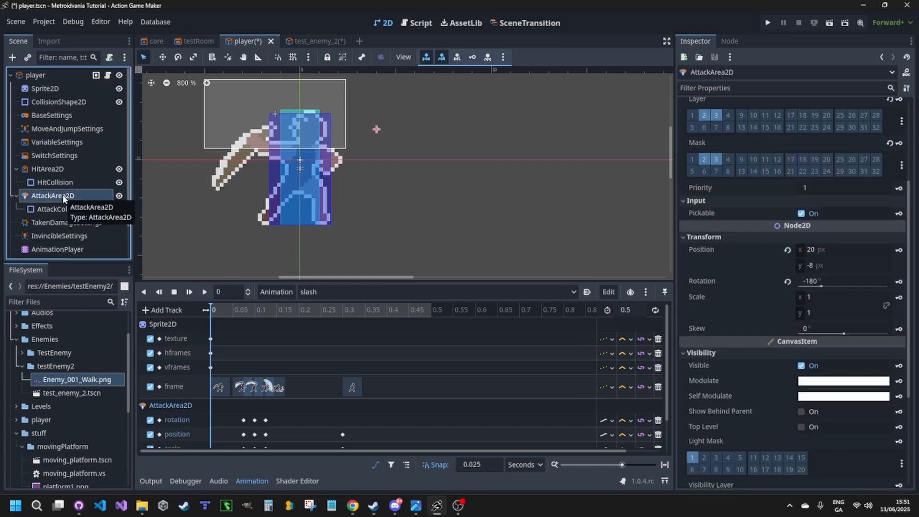
scroll(739, 306, "up", 3)
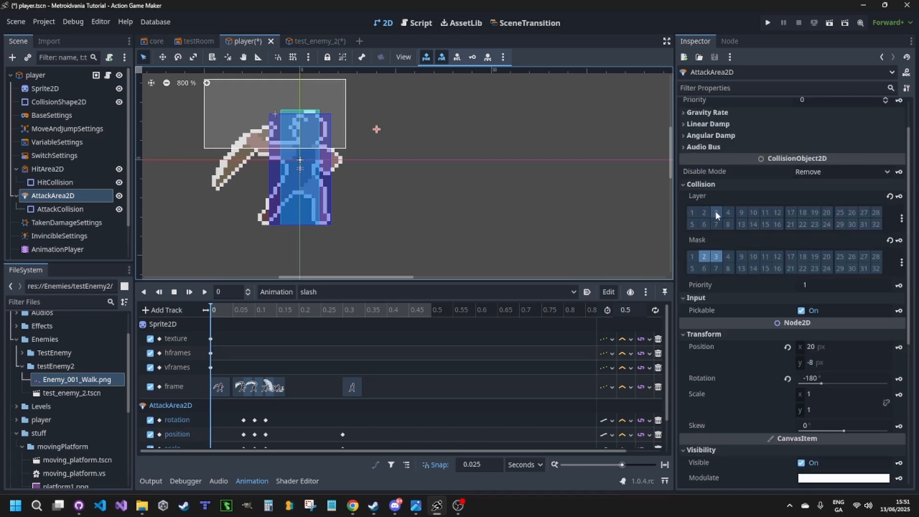
left_click(704, 256)
left_click(717, 256)
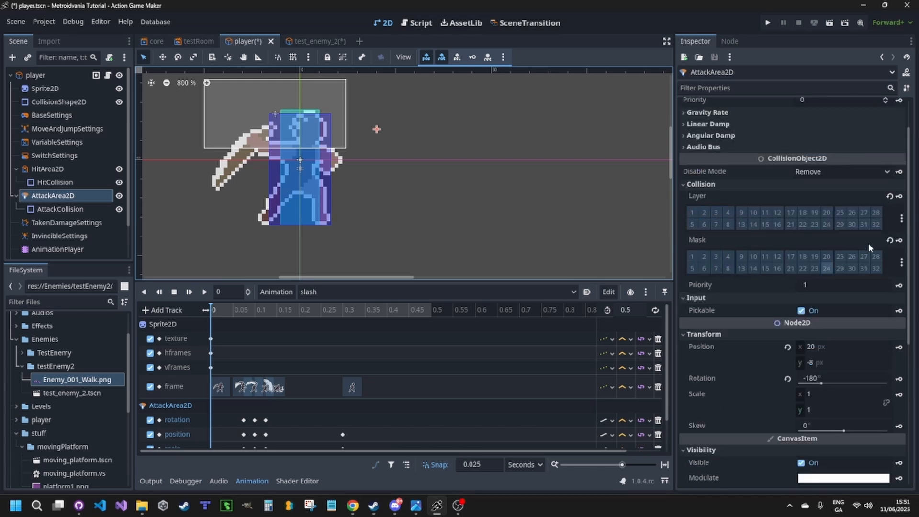
left_click(902, 222)
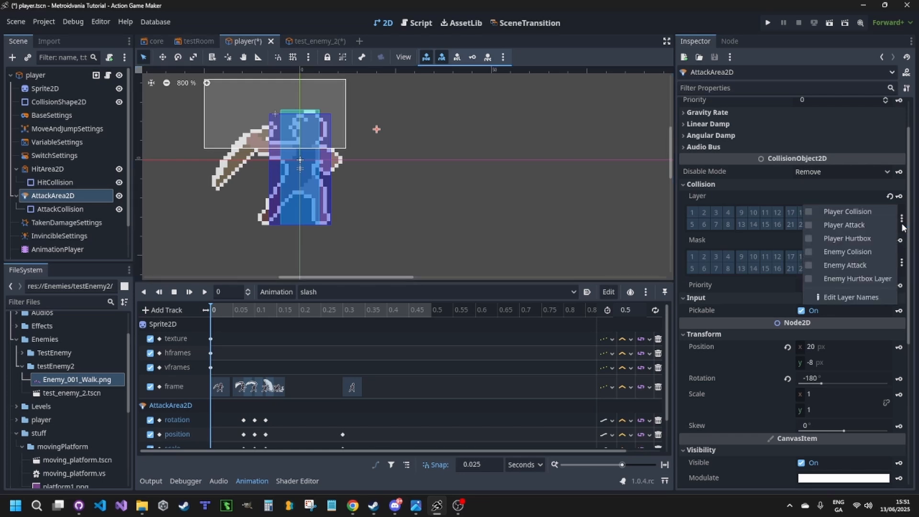
left_click(812, 225)
left_click(733, 238)
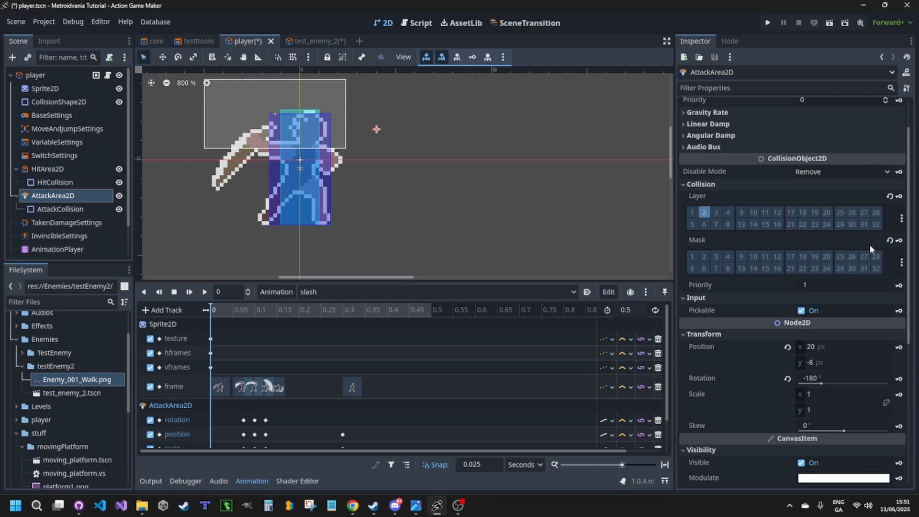
left_click(902, 263)
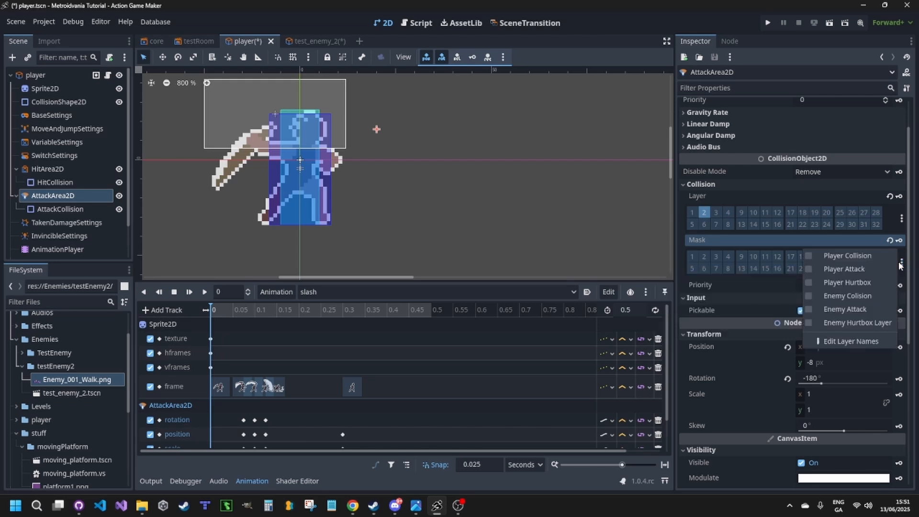
left_click(827, 322)
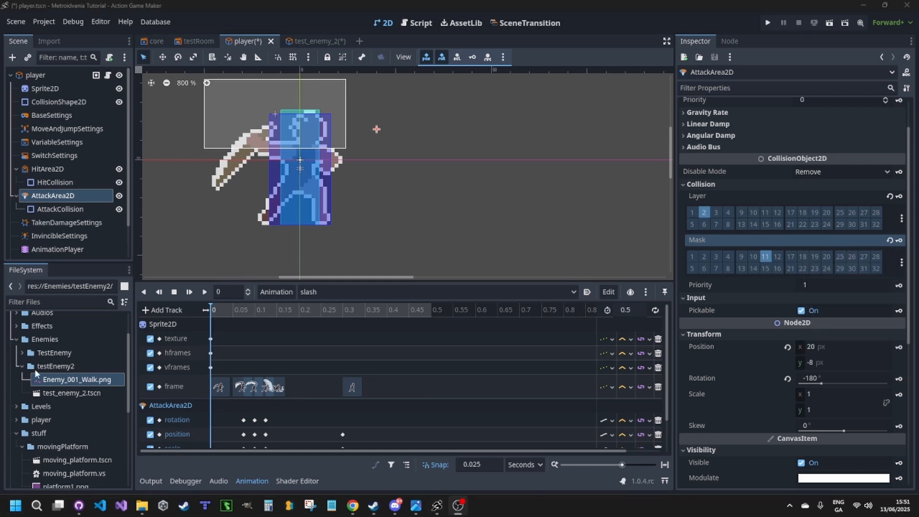
Step: Set the player's HitArea2D collision layer to only Player Hurtbox and its mask to only Enemy Attack
left_click(76, 169)
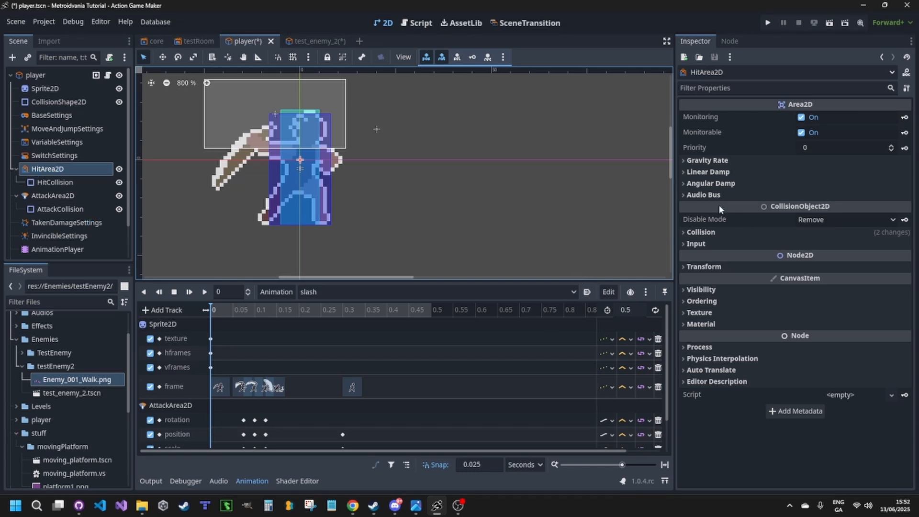
left_click(702, 232)
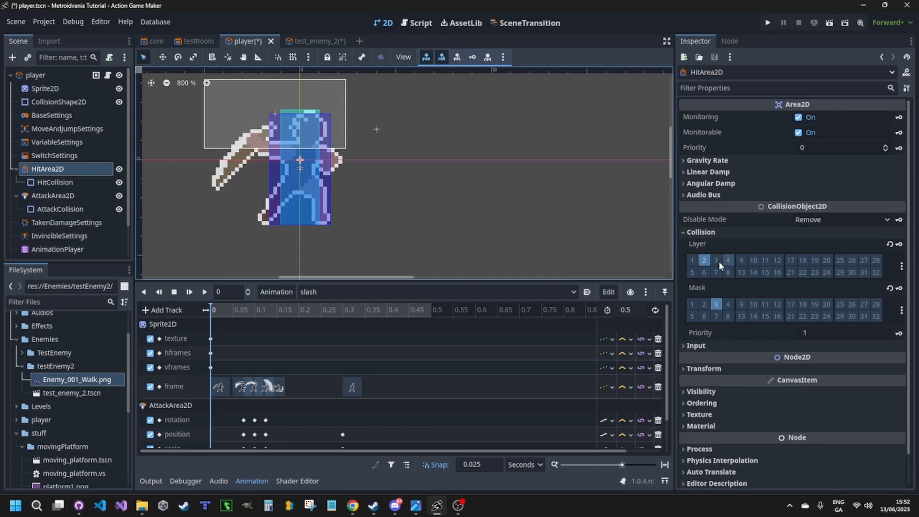
left_click(704, 261)
left_click(716, 304)
left_click(902, 266)
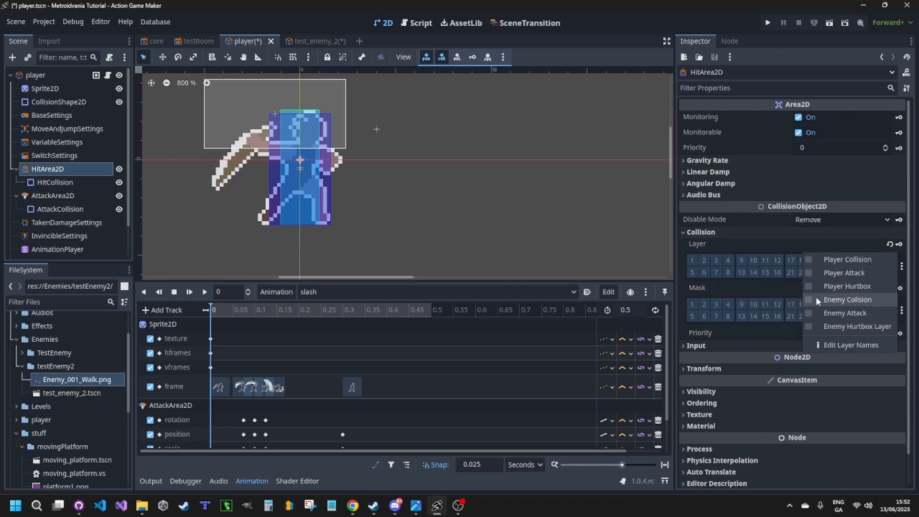
left_click(808, 286)
left_click(732, 286)
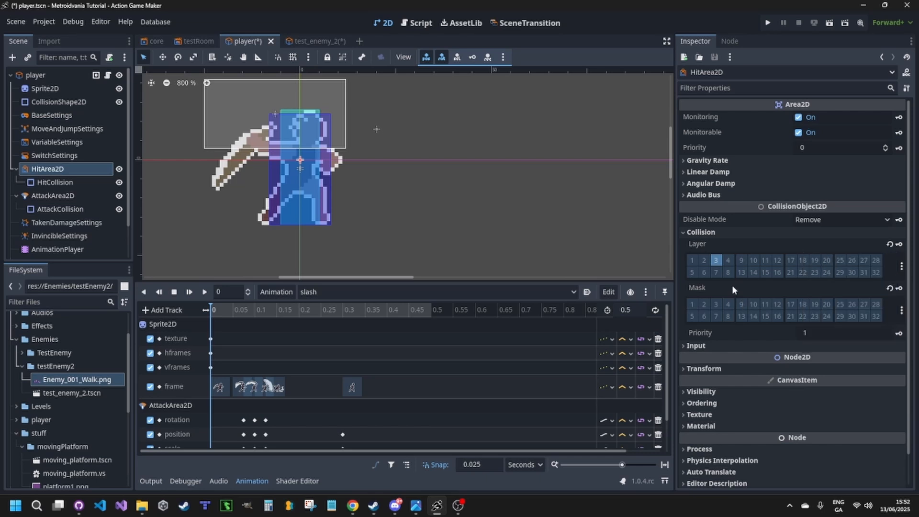
left_click(902, 310)
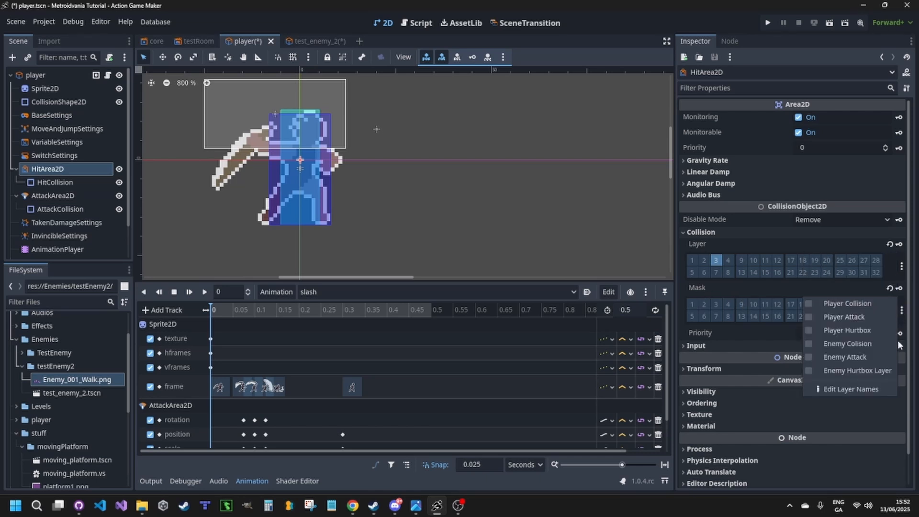
left_click(827, 357)
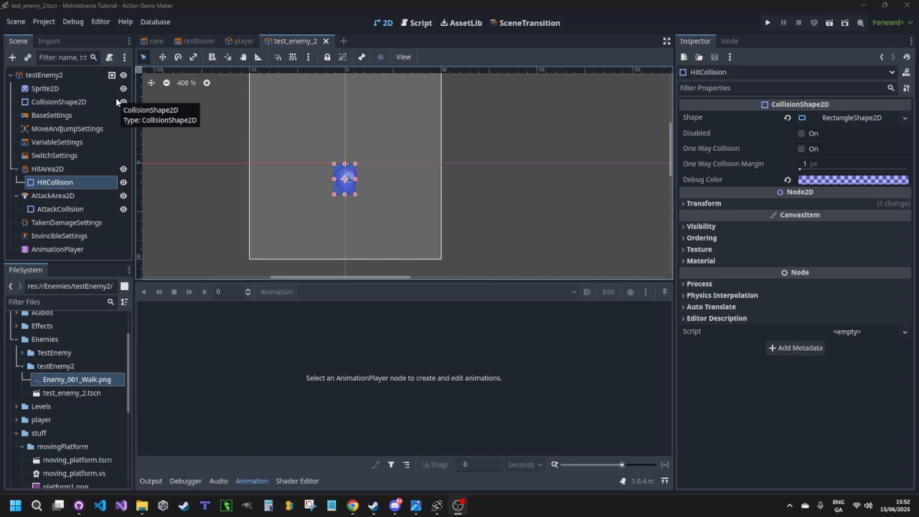
Step: In the test_enemy_2 scene, put the testEnemy2 root node on the Enemy Colision layer only
left_click(46, 77)
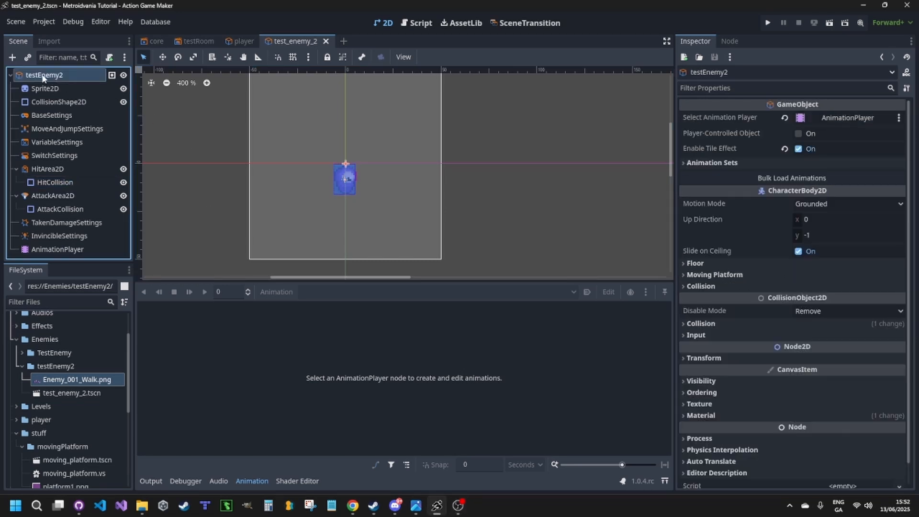
left_click(691, 322)
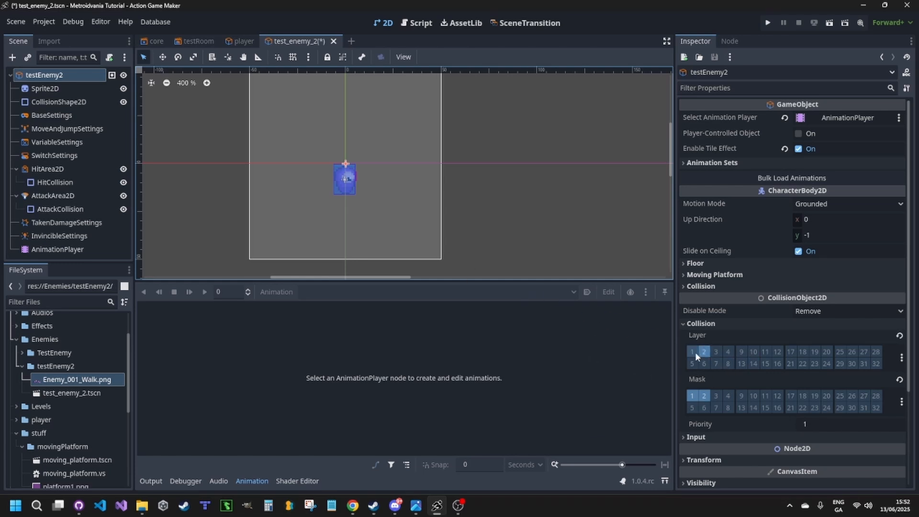
left_click(742, 352)
left_click(902, 358)
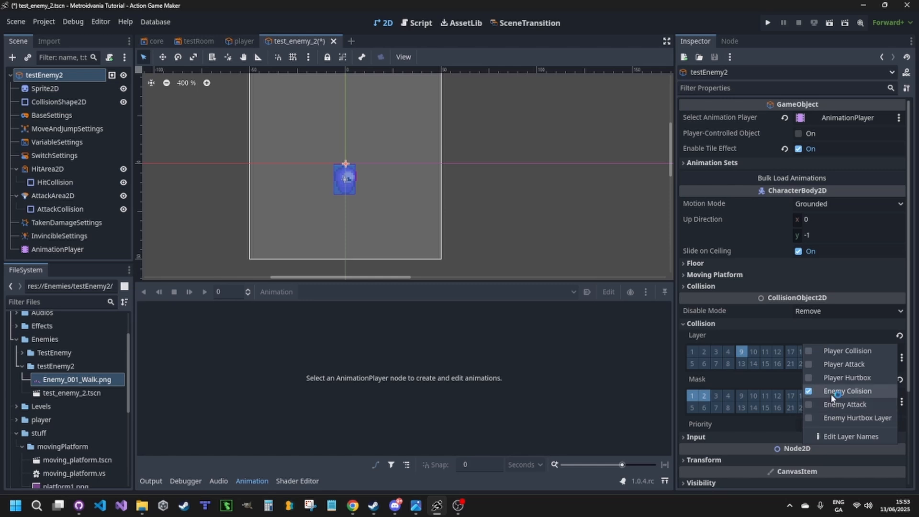
left_click(731, 383)
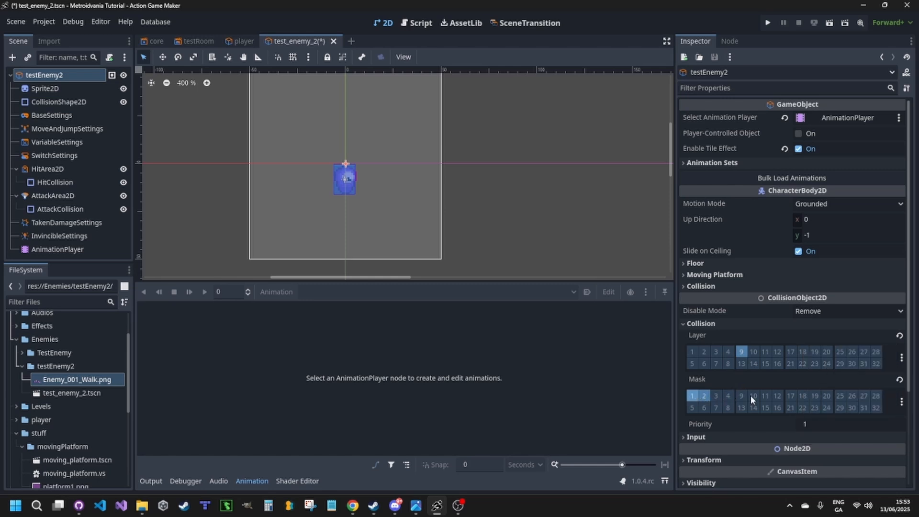
Step: Set the testEnemy2 root node's collision mask to only Player Collision and Enemy Colision
left_click(902, 401)
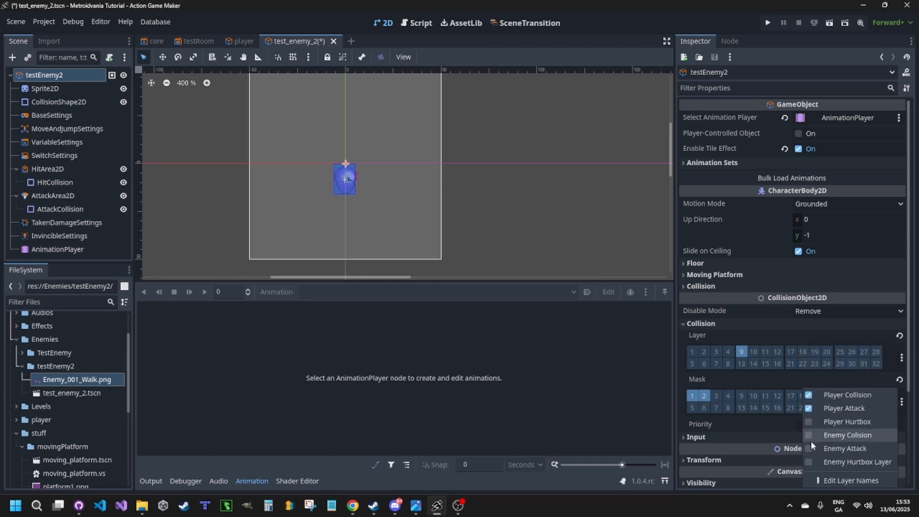
left_click(809, 435)
left_click(809, 409)
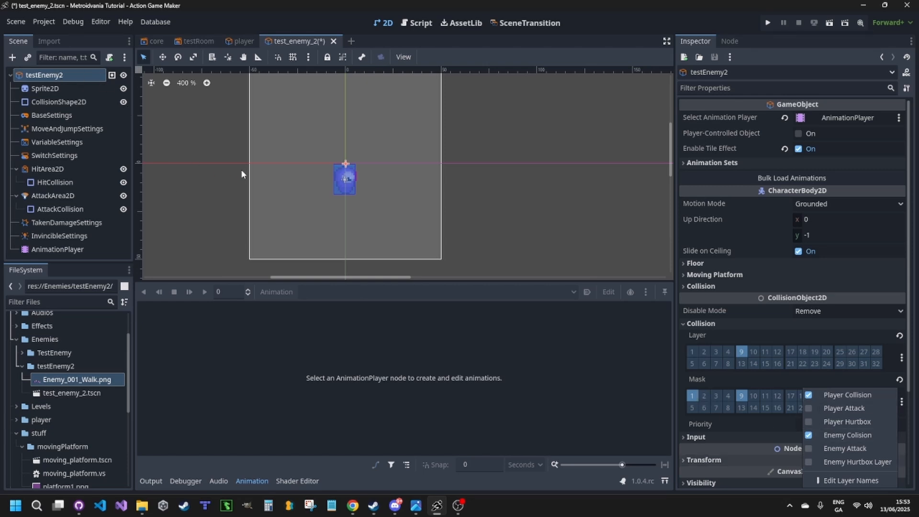
left_click(470, 344)
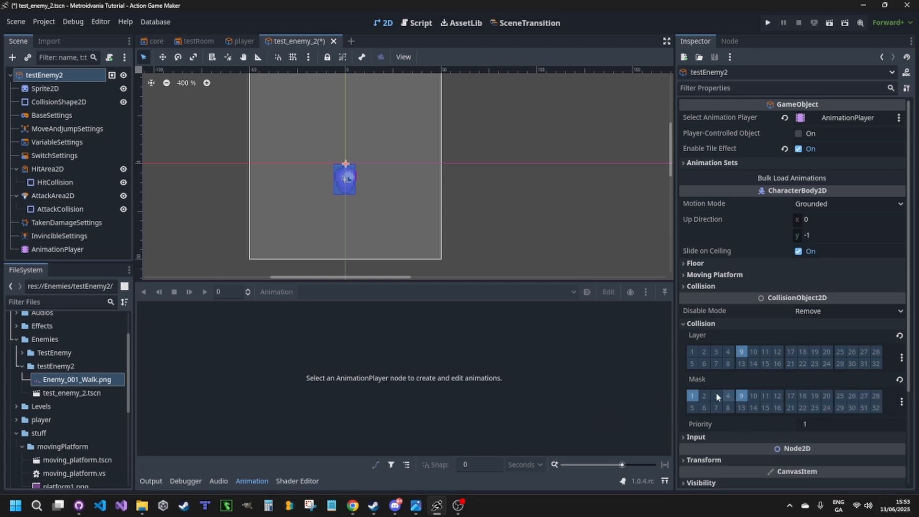
Step: Set the enemy's HitArea2D collision layer to only Enemy Hurtbox Layer and its mask to only Player Attack
left_click(51, 169)
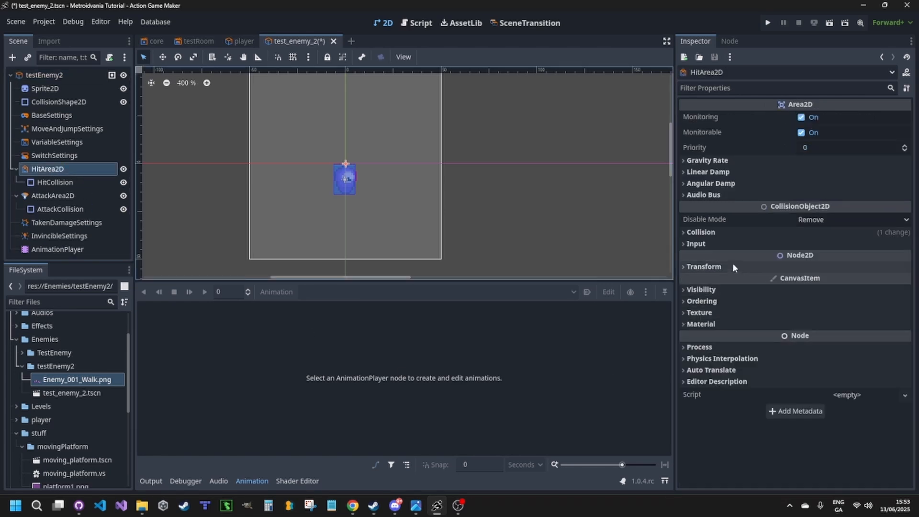
left_click(699, 236)
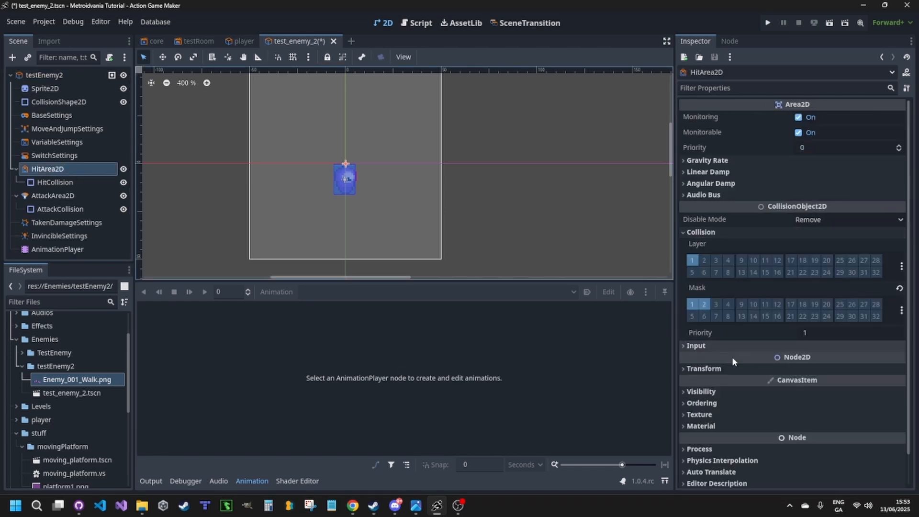
left_click(902, 268)
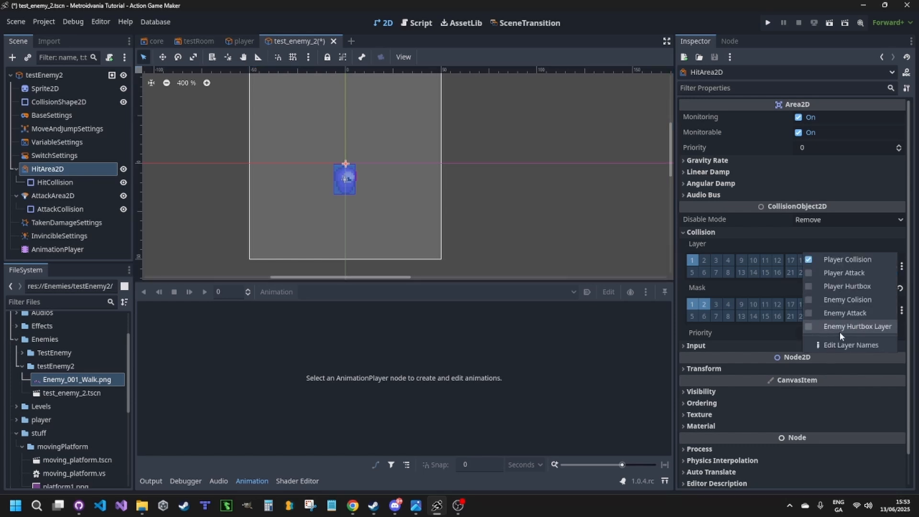
left_click(807, 326)
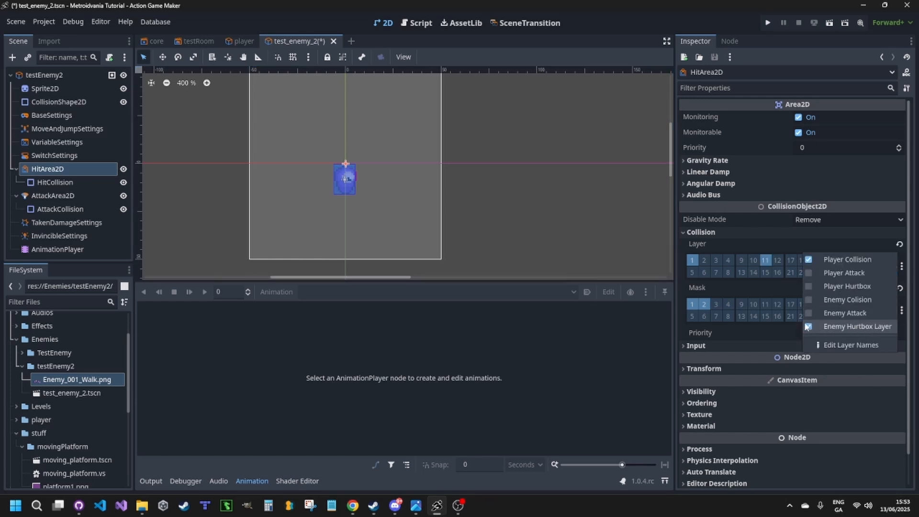
left_click(816, 258)
left_click(729, 292)
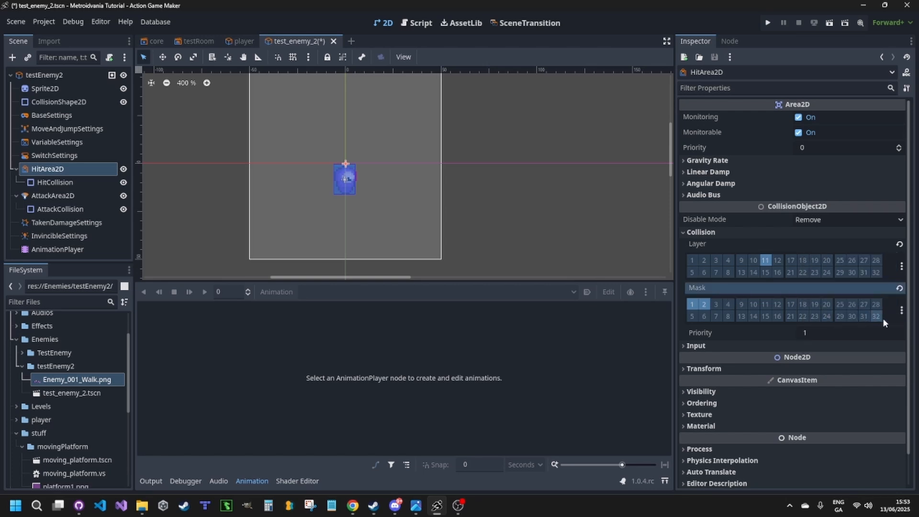
left_click(901, 312)
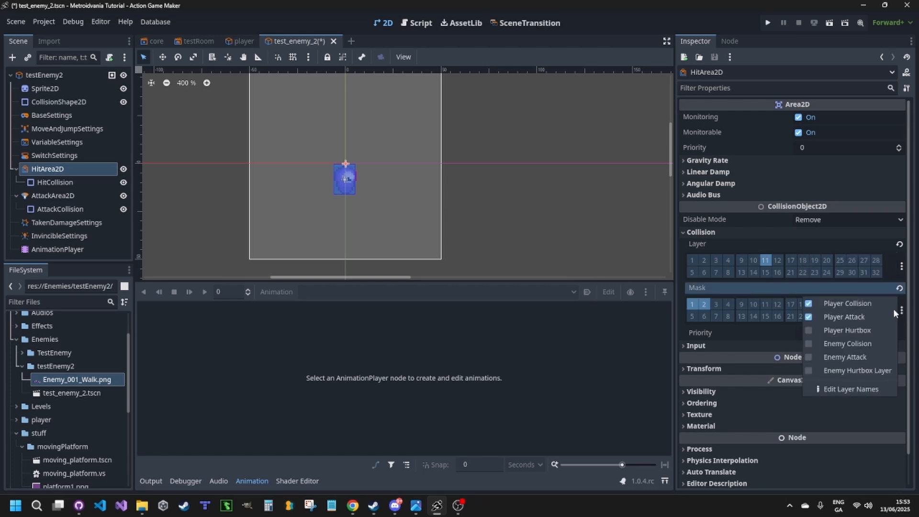
left_click(810, 304)
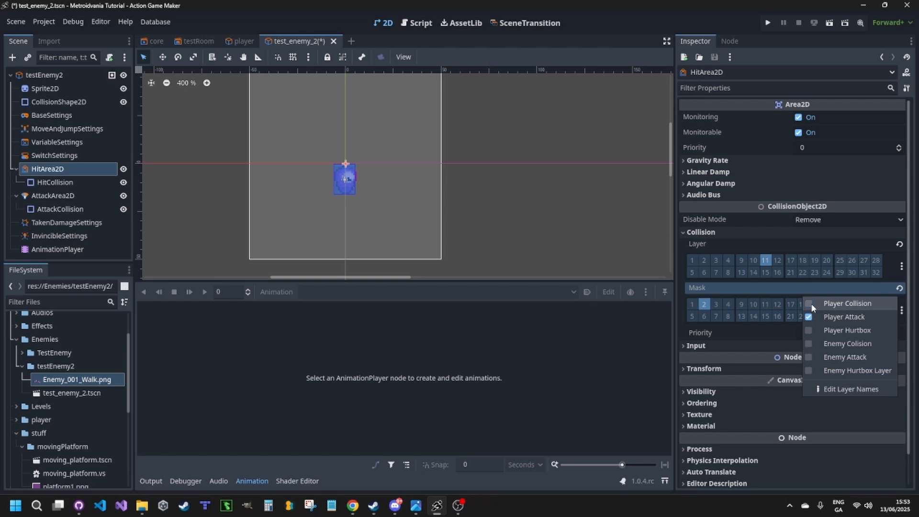
left_click(578, 255)
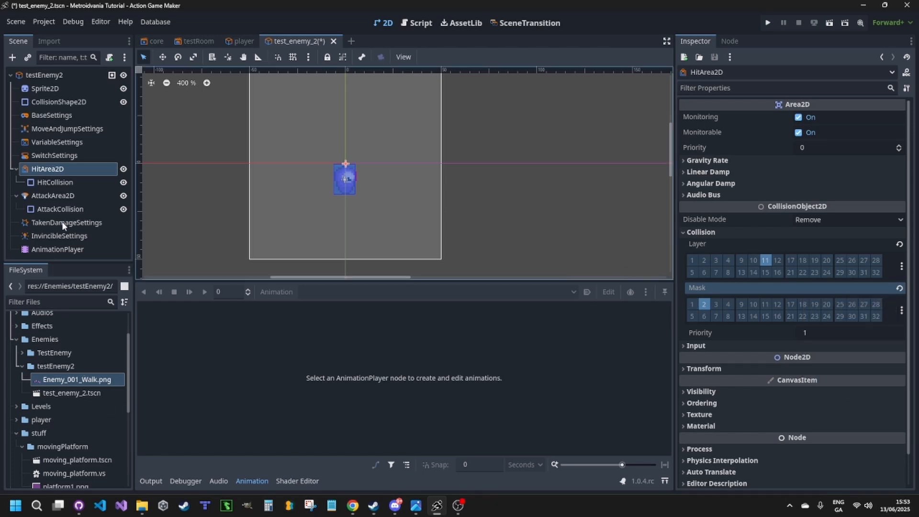
Step: Set the enemy's AttackArea2D collision layer to only Enemy Attack and its mask to only Player Hurtbox
left_click(60, 197)
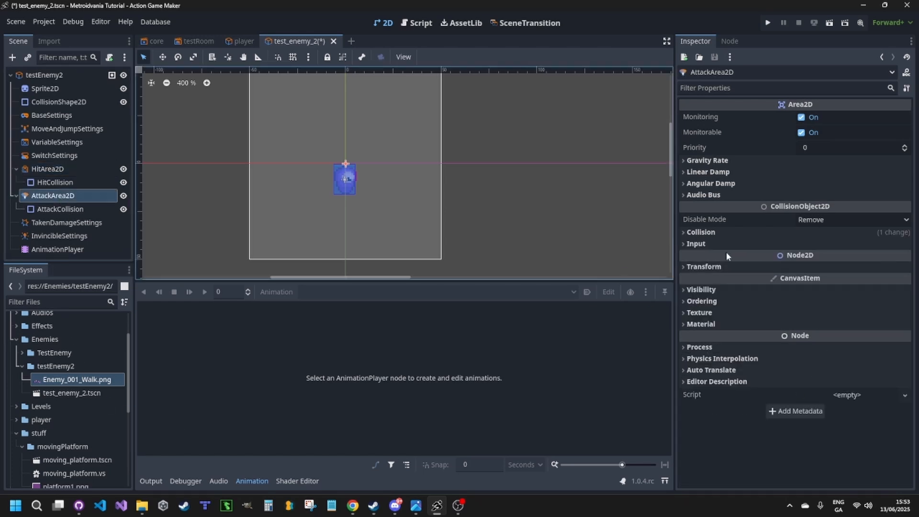
left_click(694, 233)
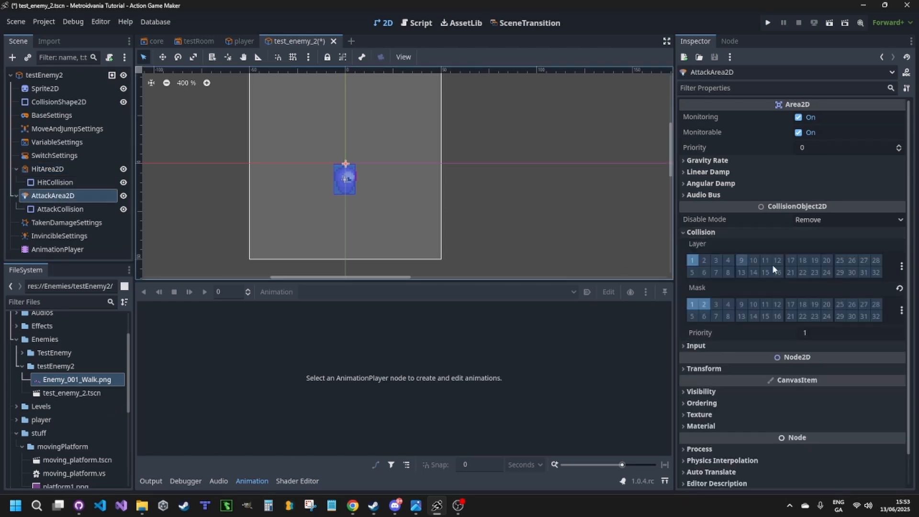
left_click(902, 266)
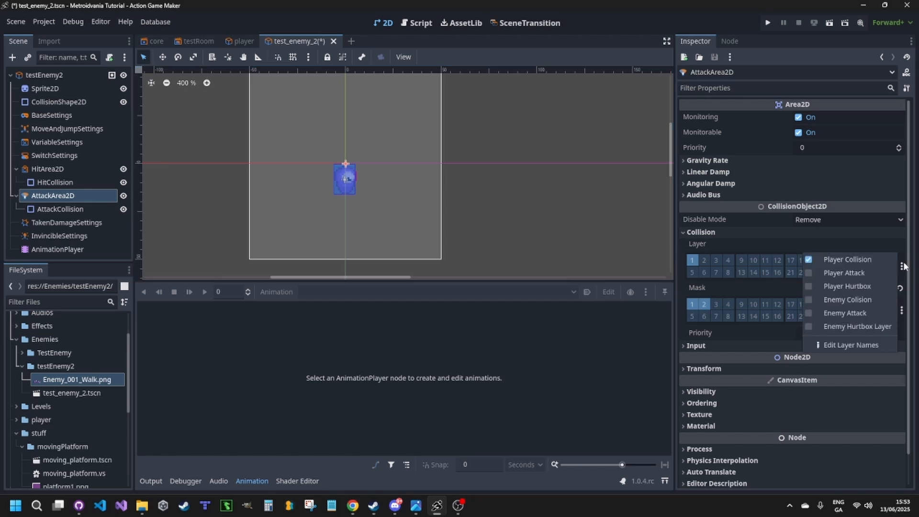
left_click(845, 313)
left_click(697, 263)
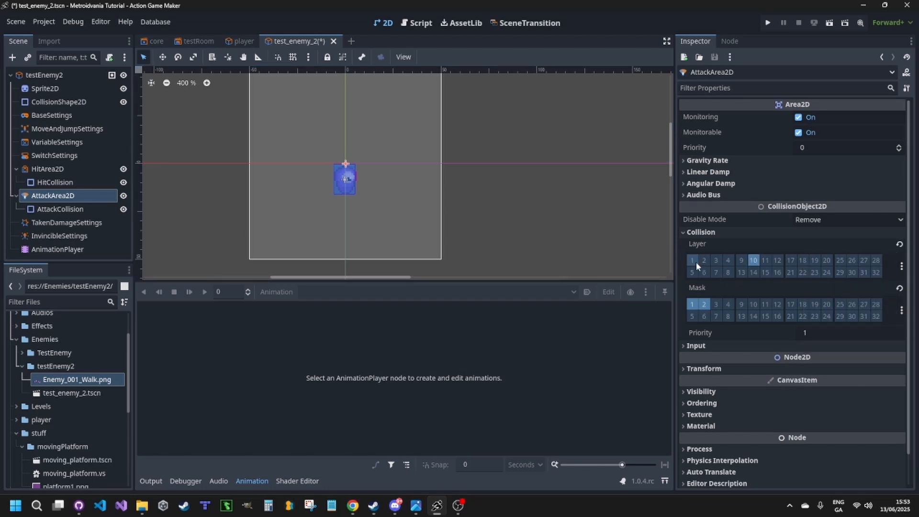
left_click(903, 311)
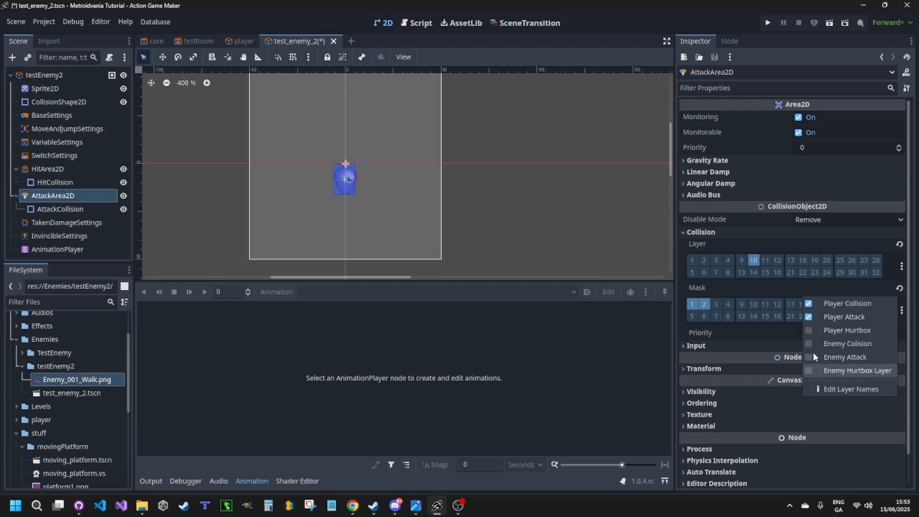
left_click(808, 331)
left_click(809, 317)
left_click(809, 303)
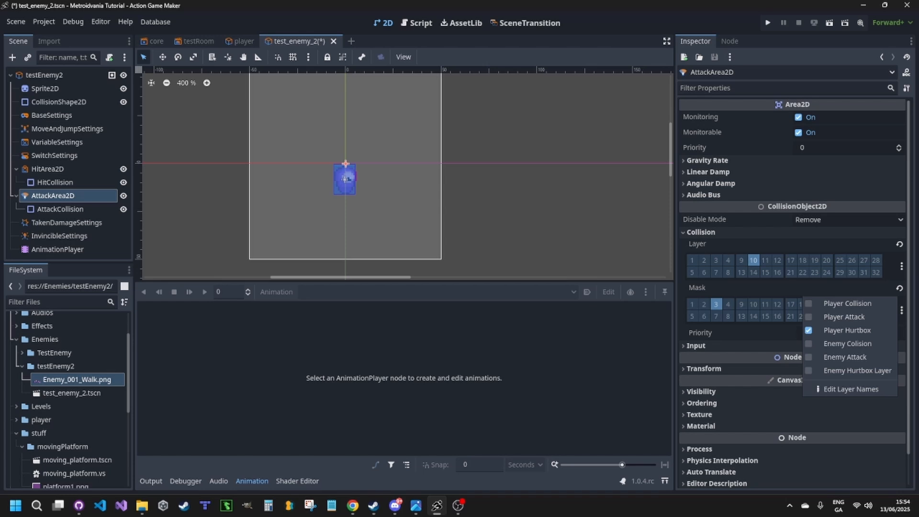
Step: Attach a new VisualScript, test_enemy_2.vs, to the testEnemy2 root node
right_click(59, 73)
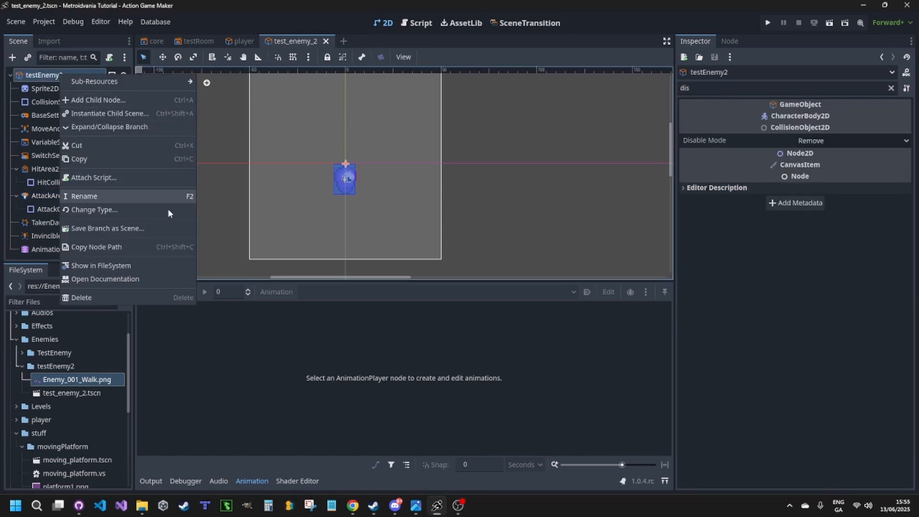
left_click(127, 178)
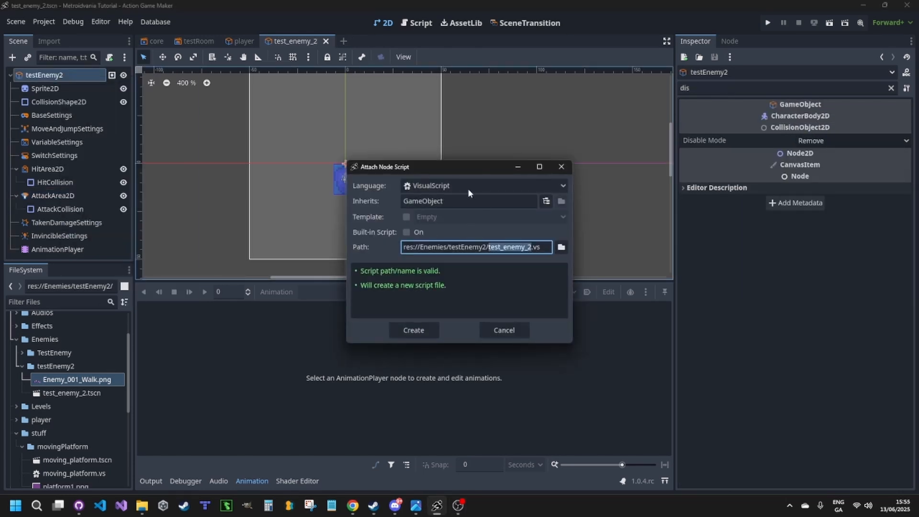
left_click(421, 332)
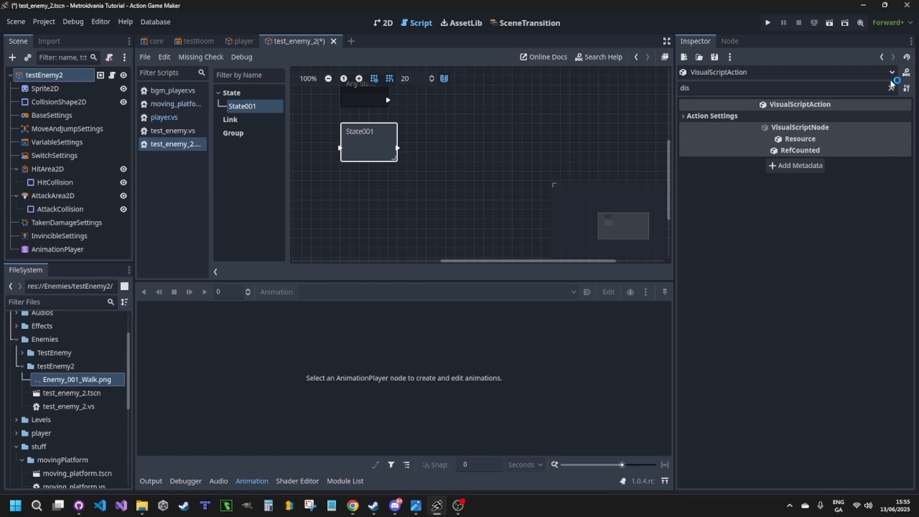
Step: Clear the property filter, rename the enemy script's first state to idle and expand its animation assignment settings
left_click(891, 88)
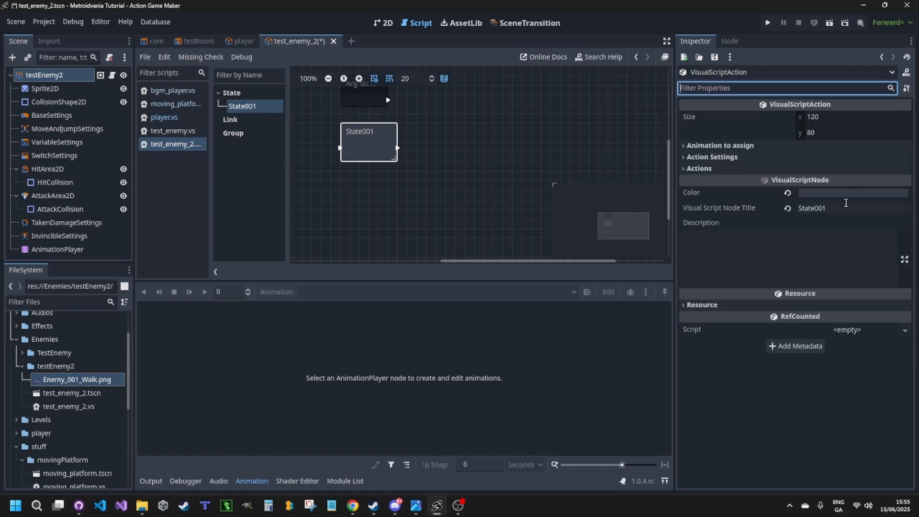
left_click(846, 207)
type("idle")
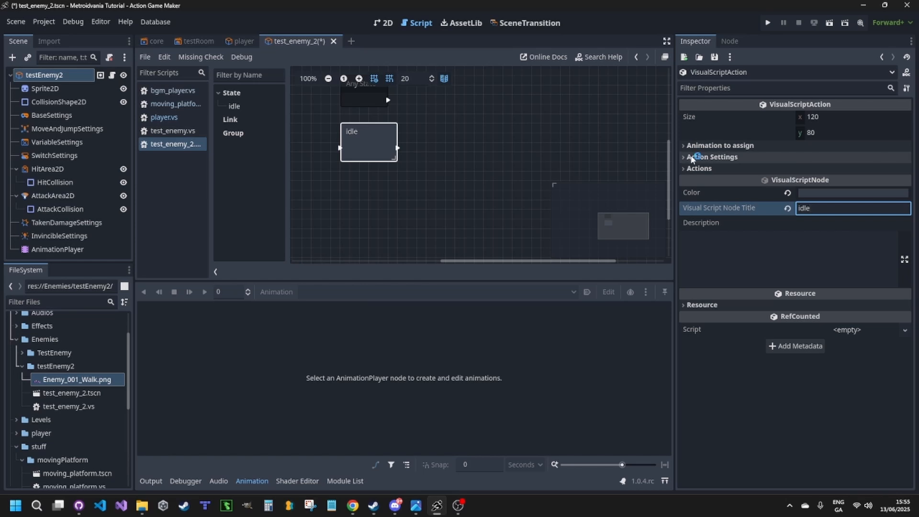
left_click(700, 145)
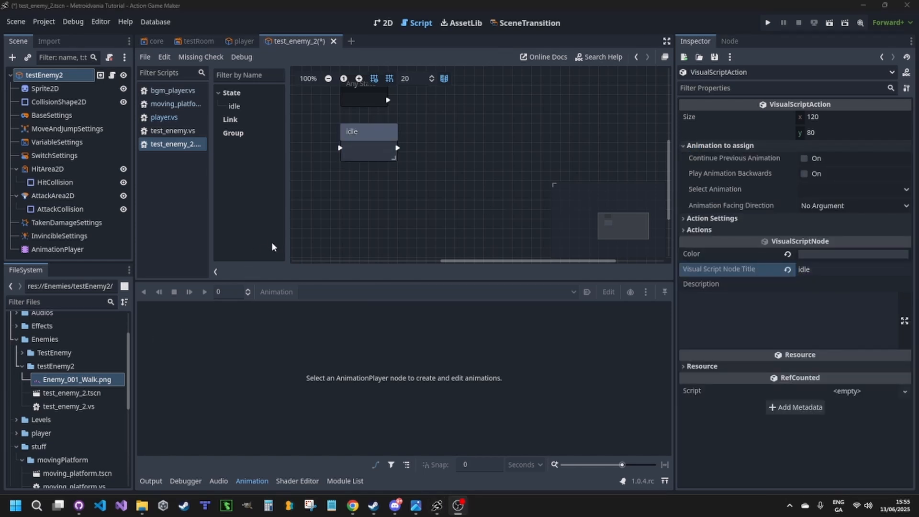
left_click(49, 89)
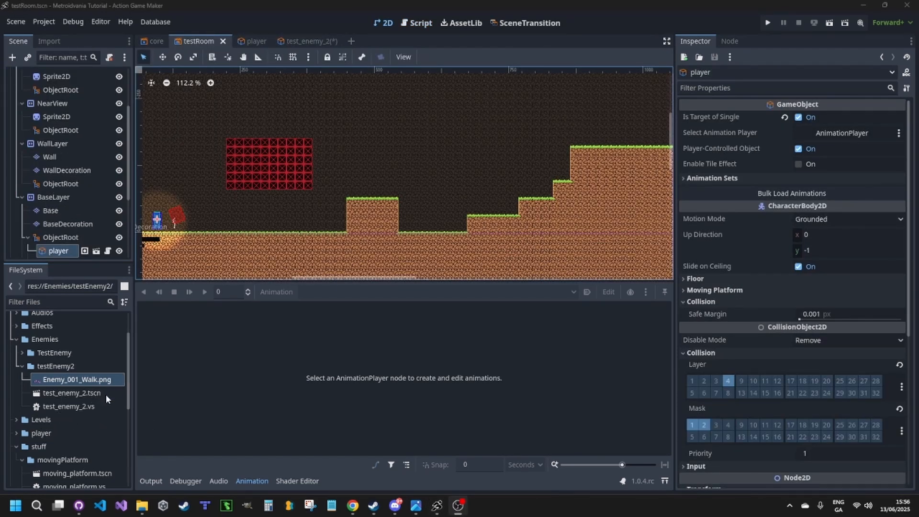
Step: Place an instance of test_enemy_2.tscn in testRoom, just above the ground beneath the red block area, under BaseLayer's ObjectRoot
left_click_drag(65, 393, 247, 218)
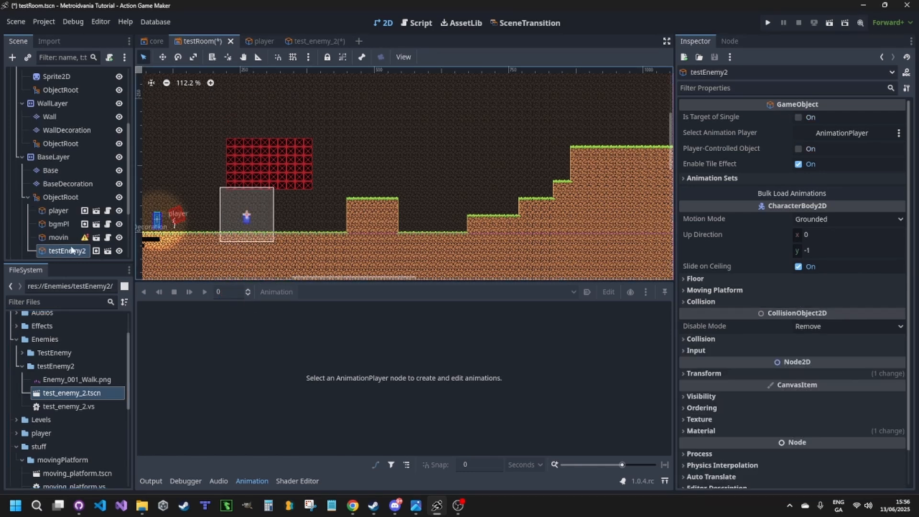
left_click(60, 197)
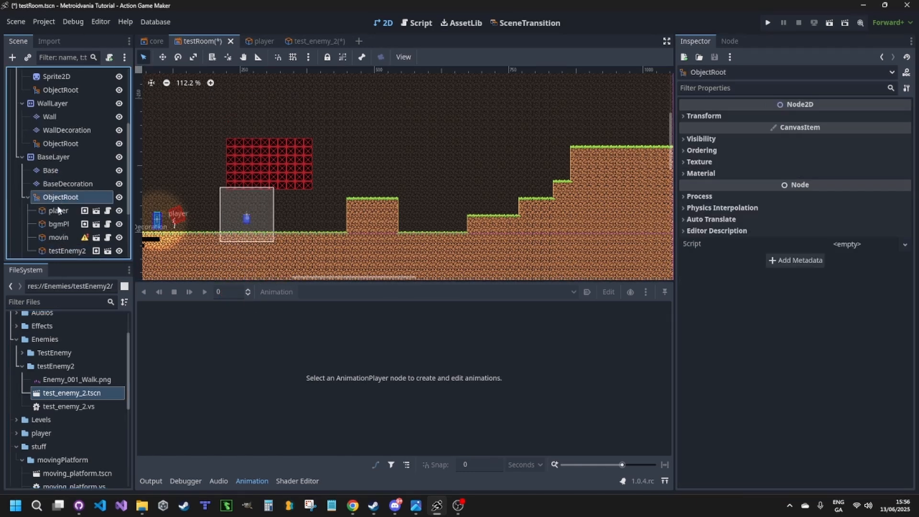
left_click(66, 251)
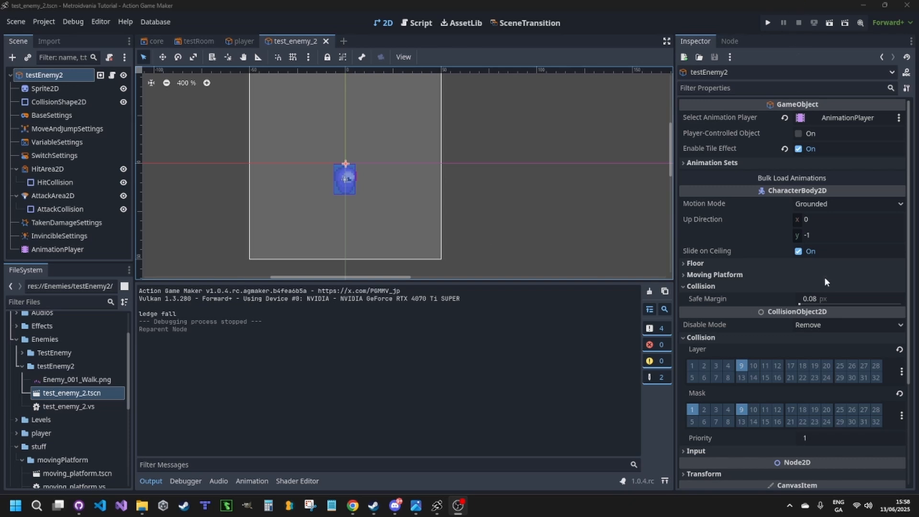
Step: In the test_enemy_2 scene's BaseSettings, set both HP and Max HP to 5
left_click(70, 112)
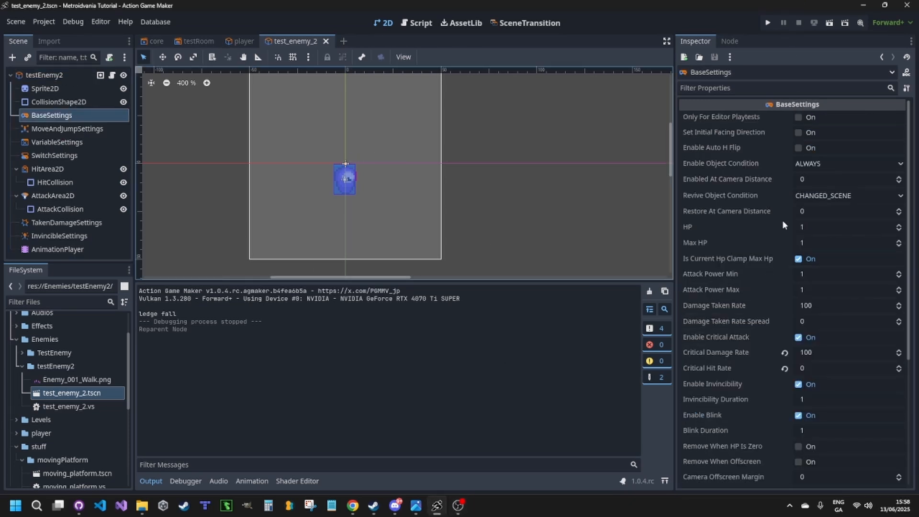
left_click(823, 231)
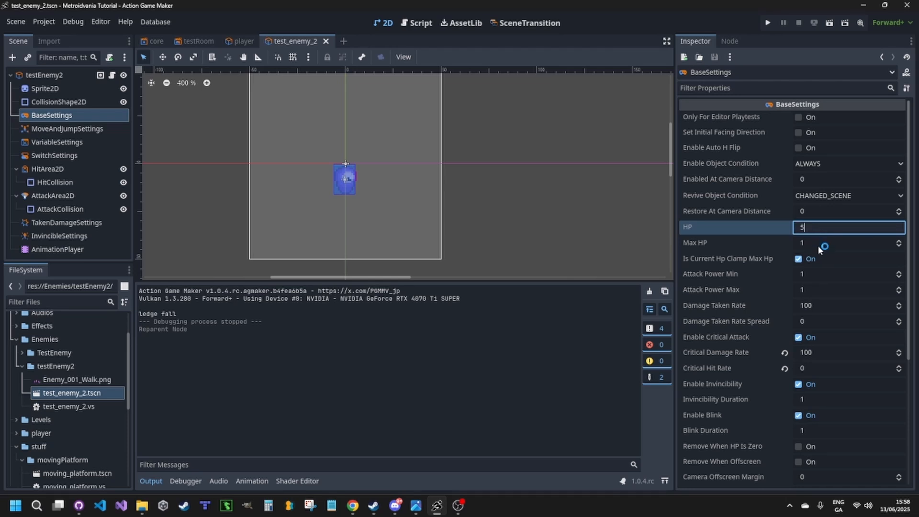
type("5")
key("Tab")
type("5")
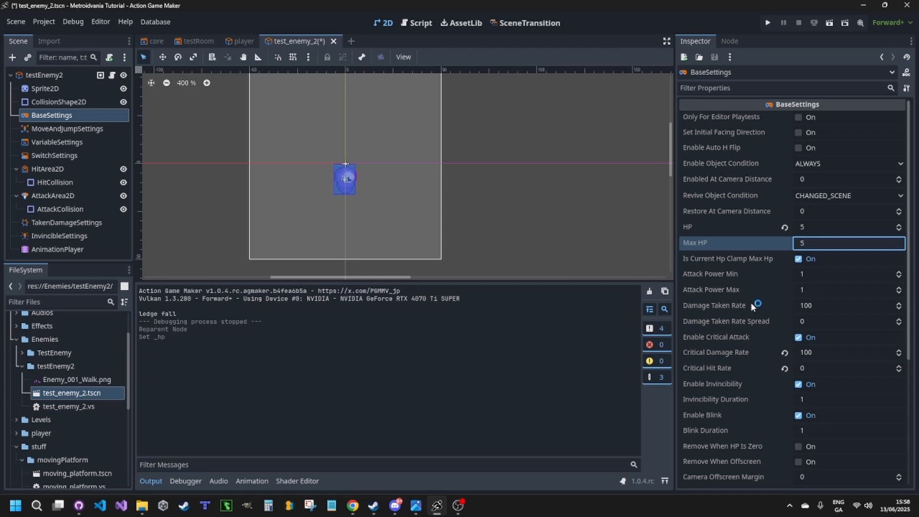
Step: Set the enemy's Invincibility Duration to 0.5 and its Blink Duration to 0.1
left_click(814, 402)
type("0.5")
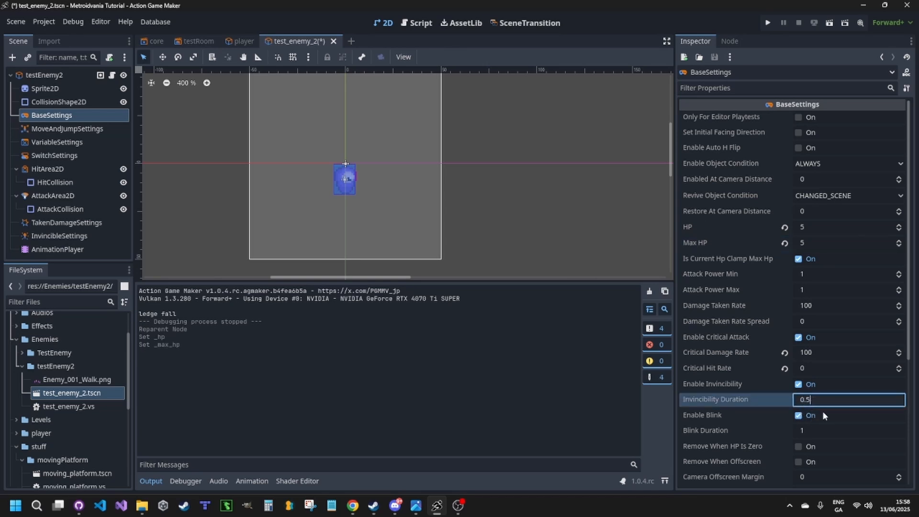
left_click(824, 427)
type("0.1")
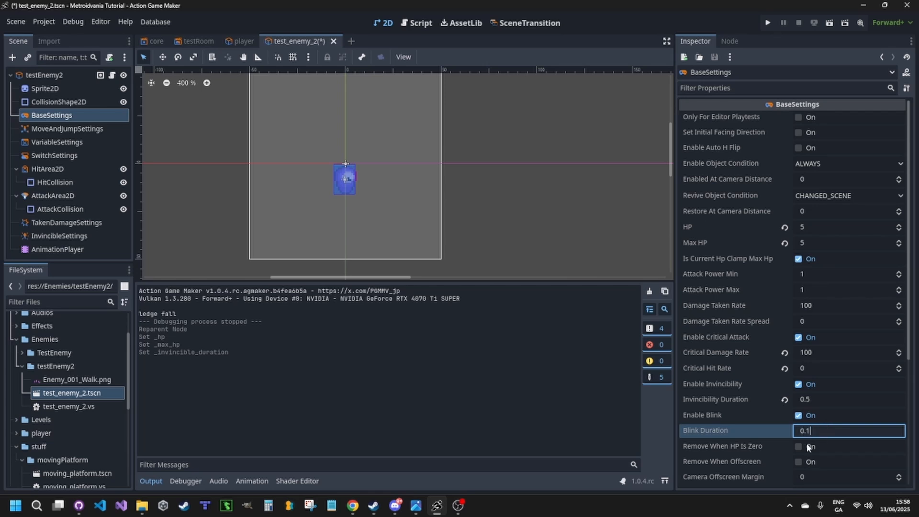
key("Return")
Step: Enable Remove When HP Is Zero for the enemy and run the game to test it
scroll(825, 379, "down", 3)
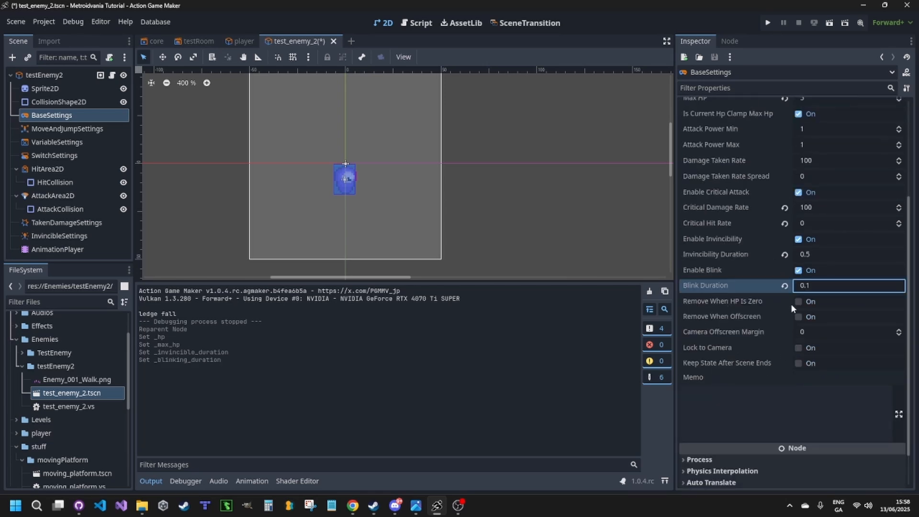
left_click(804, 303)
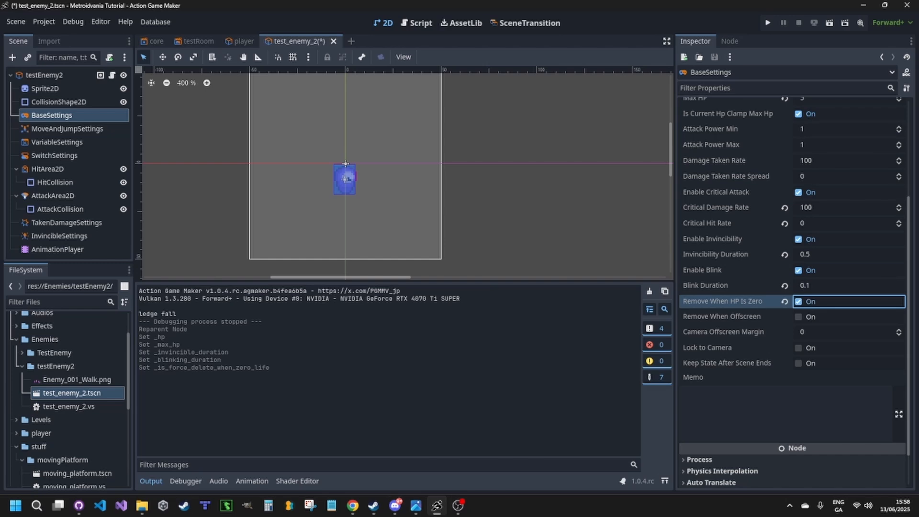
key("F5")
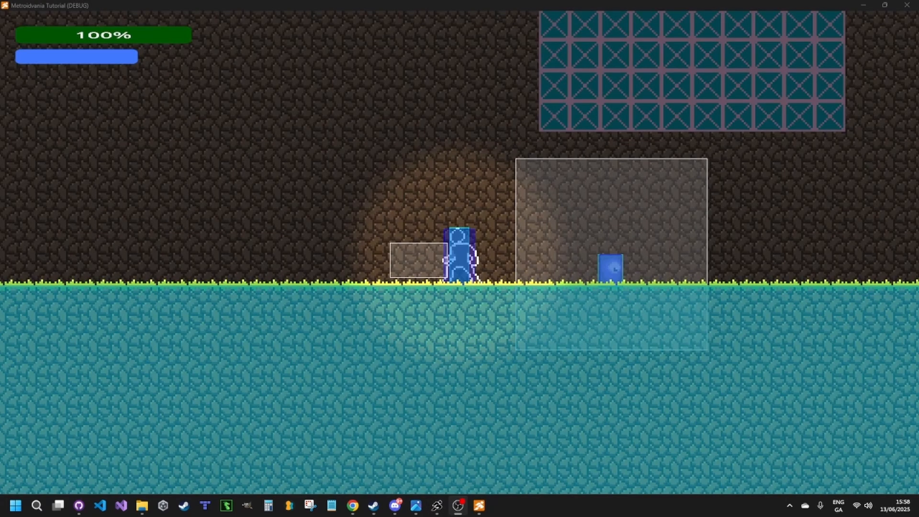
Step: Playtest by walking the player up to the second enemy and attacking it, and close the game window
key("Right")
key("Right")
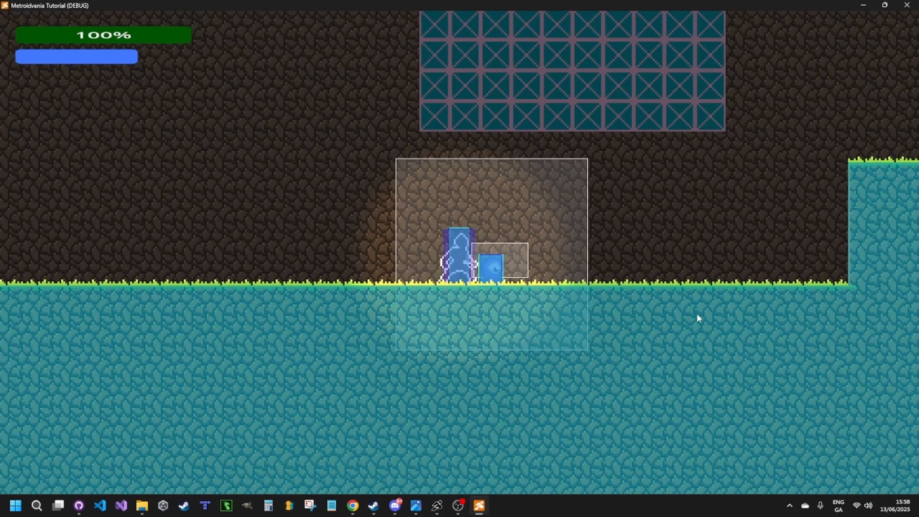
key("Left")
key("Right")
key("Left")
key("Right")
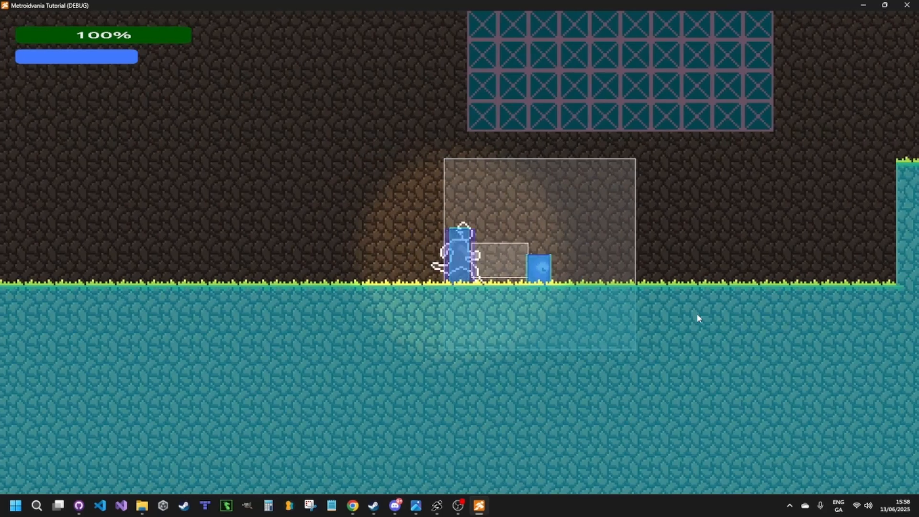
key("Right")
key("x")
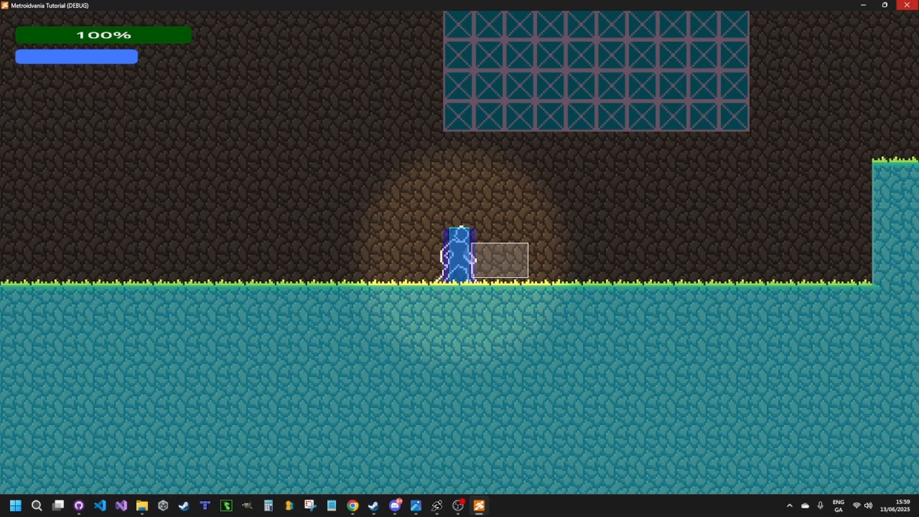
left_click(908, 4)
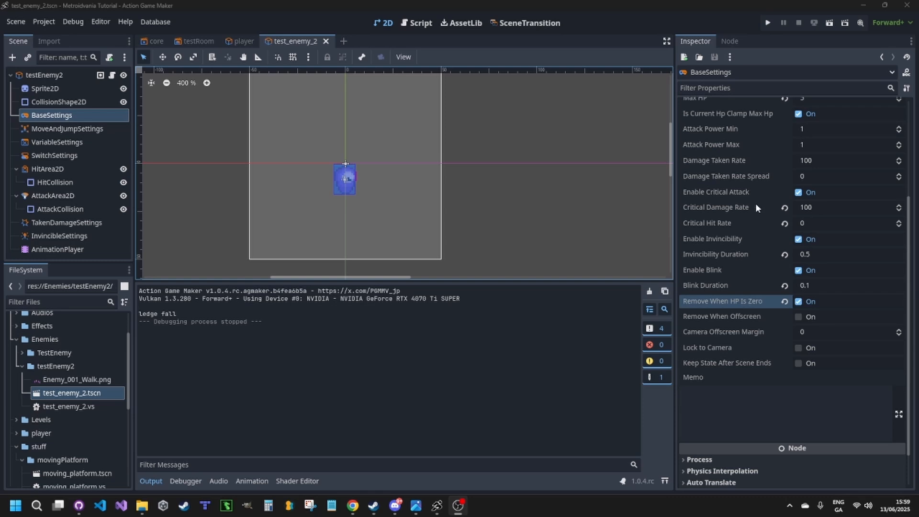
Step: In the player scene's BaseSettings, set both Attack Power Min and Attack Power Max to 1
scroll(756, 203, "up", 3)
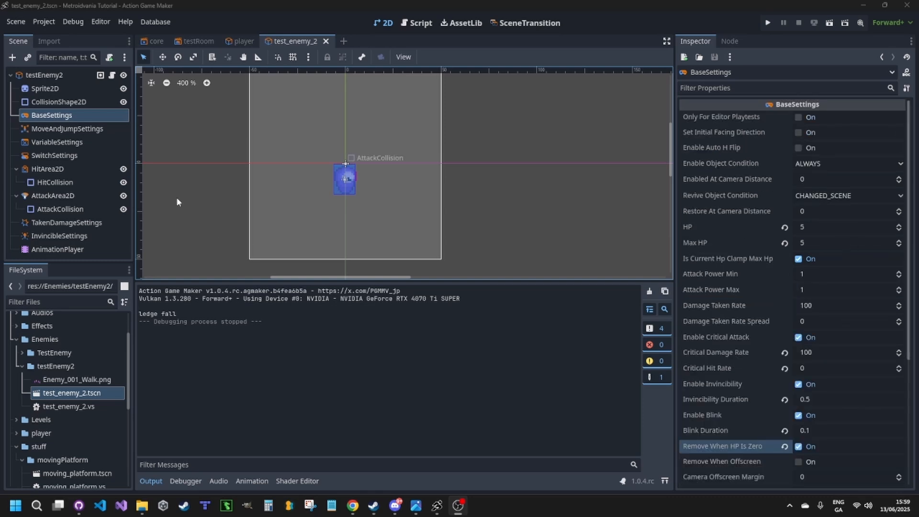
left_click(240, 41)
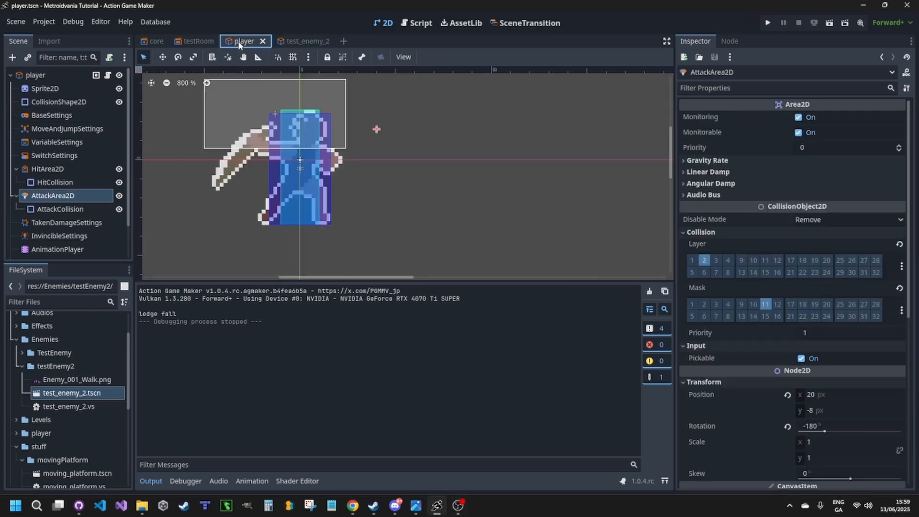
left_click(62, 116)
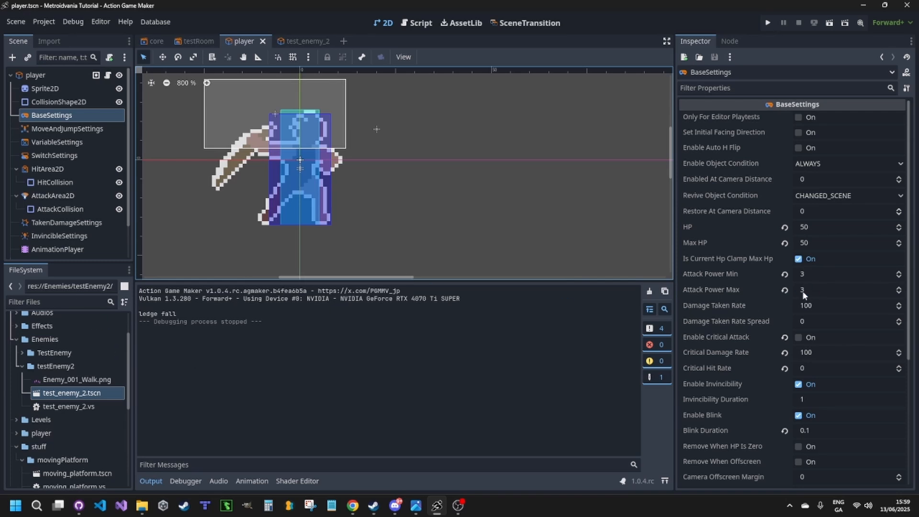
left_click(816, 273)
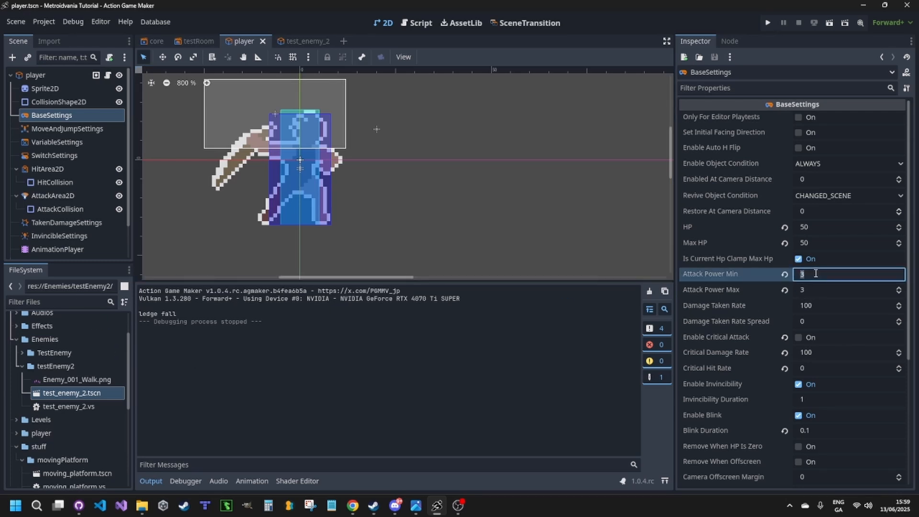
left_click(821, 290)
type("1")
key("Return")
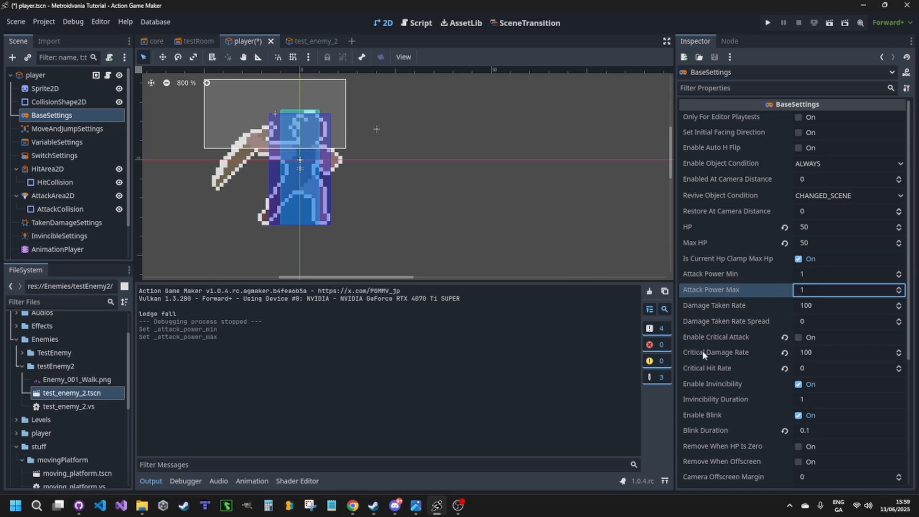
Step: Save all scenes and run the game
left_click(23, 20)
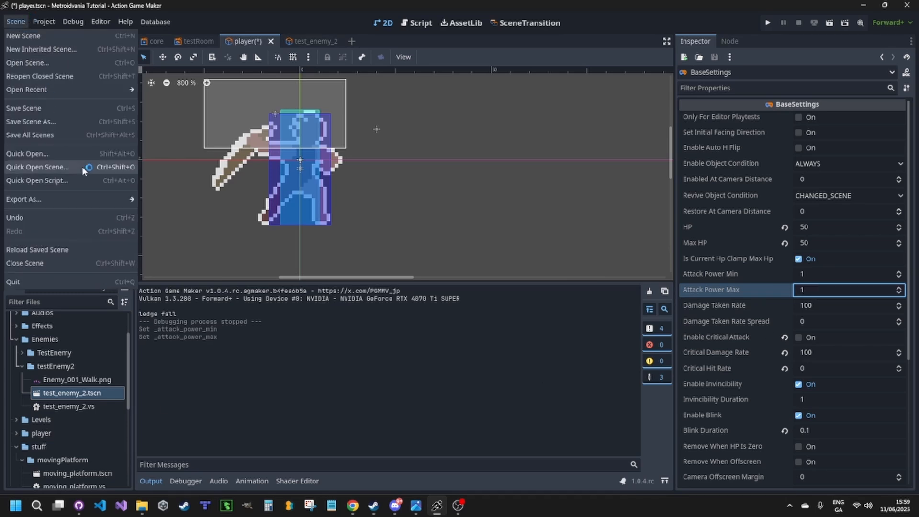
left_click(64, 135)
left_click(767, 24)
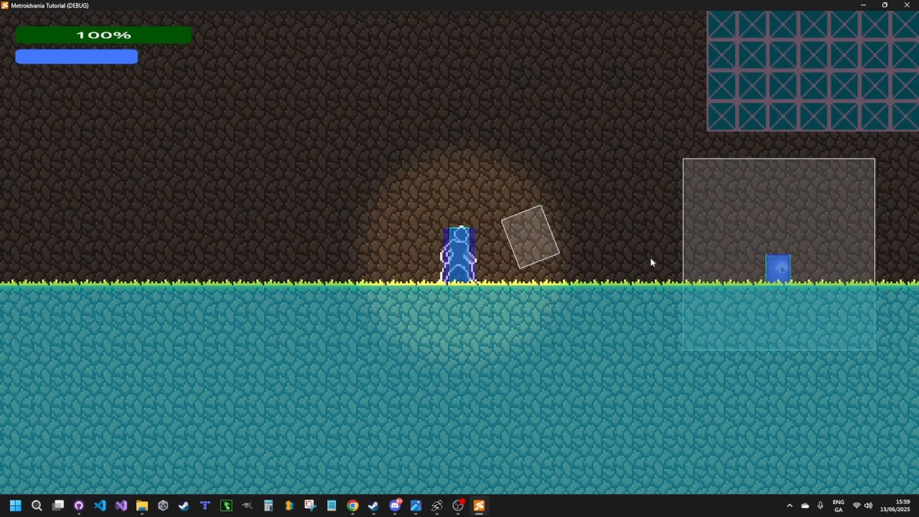
Step: Walk the player to the second enemy, attack it repeatedly to test its HP and removal, and walk on past its spot
key("Right")
key("x")
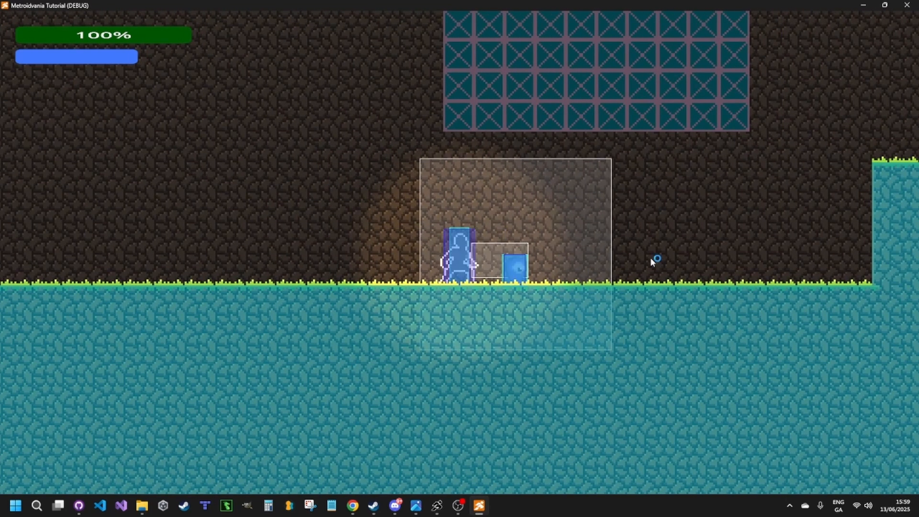
key("x")
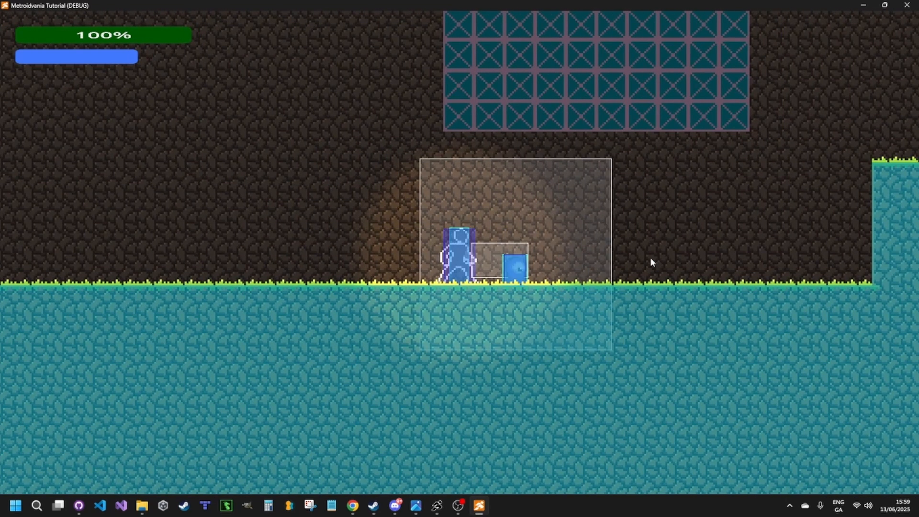
key("x")
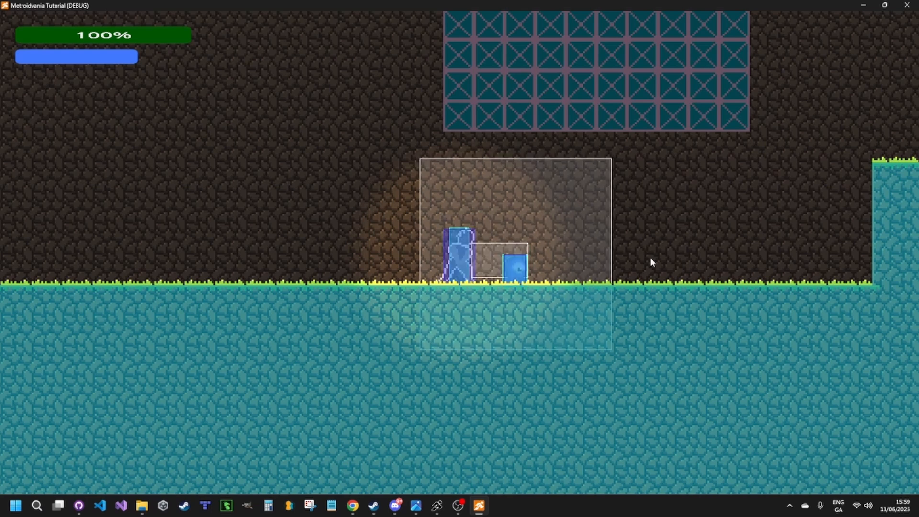
key("x")
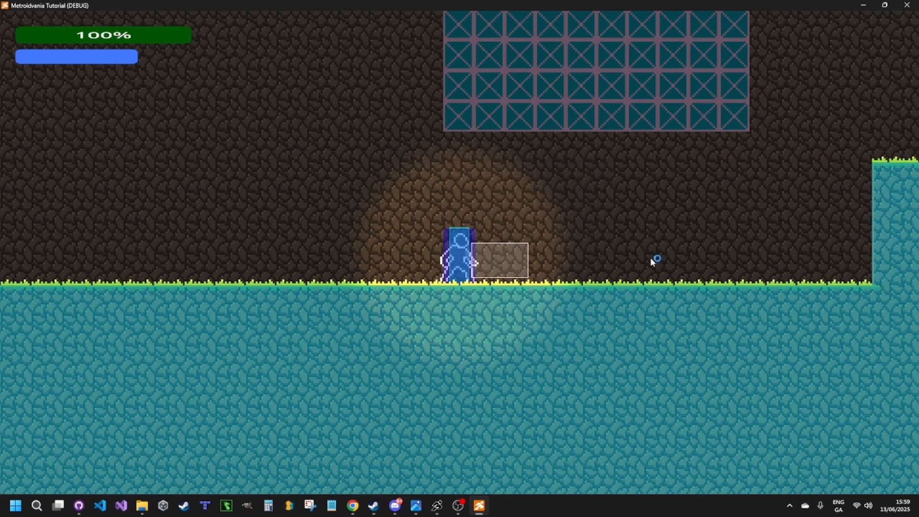
key("Right")
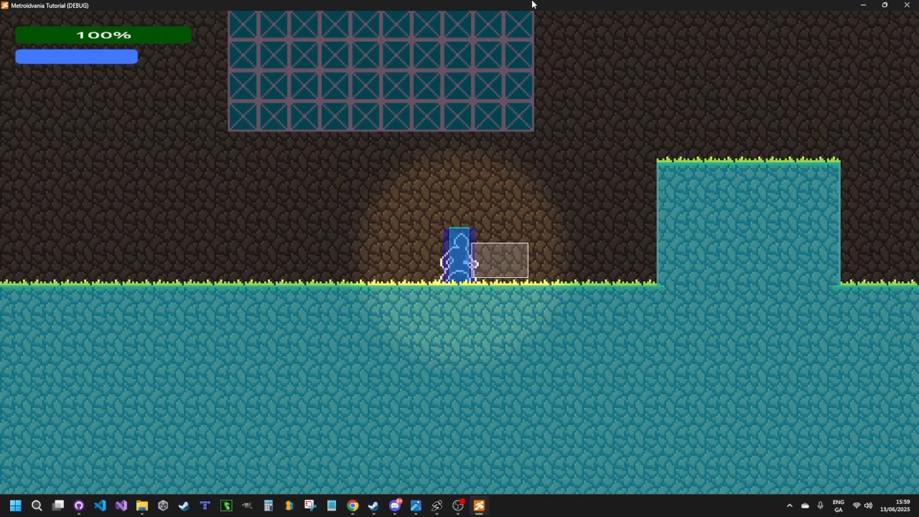